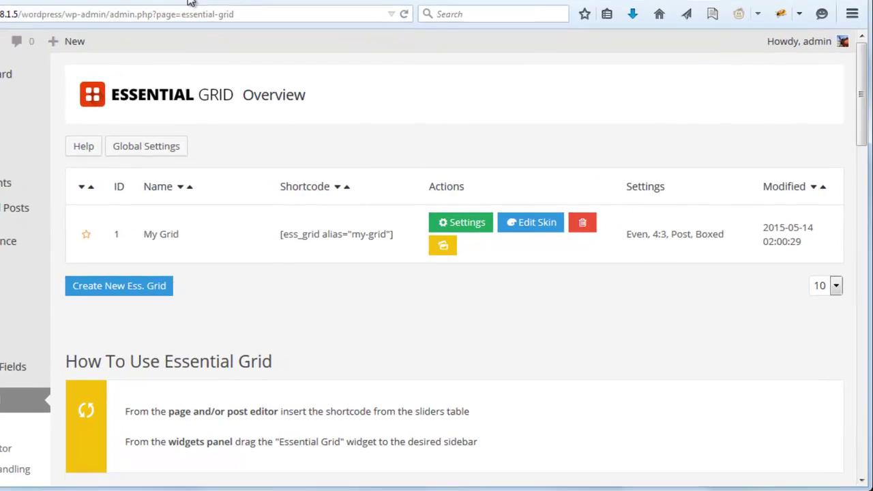
Step: Examine the published My Grid page and the title shown over its first item
{"action": "left_click", "coordinate": [251, 27]}
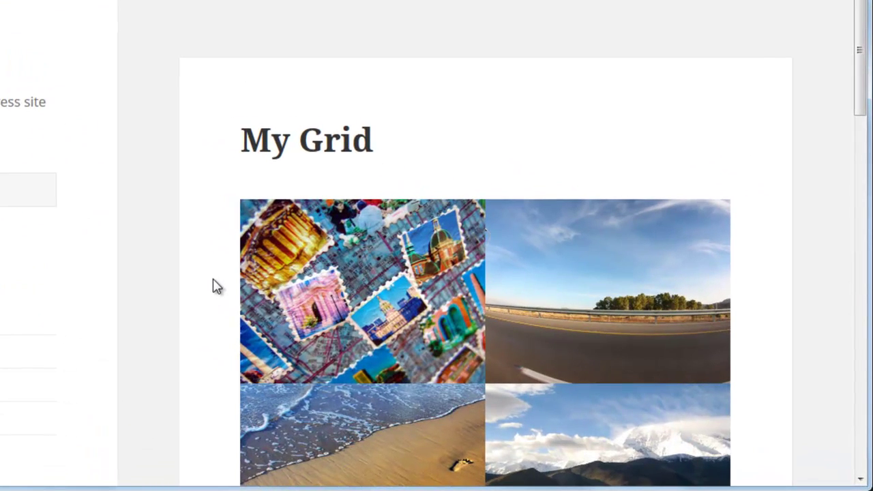
{"action": "scroll", "coordinate": [216, 286], "scroll_direction": "down", "scroll_amount": 3}
{"action": "mouse_move", "coordinate": [345, 220]}
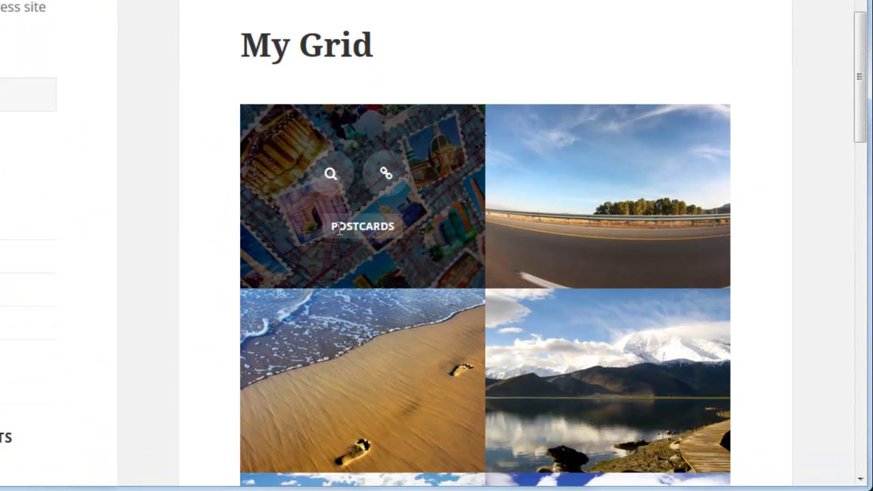
{"action": "scroll", "coordinate": [519, 245], "scroll_direction": "up", "scroll_amount": 3}
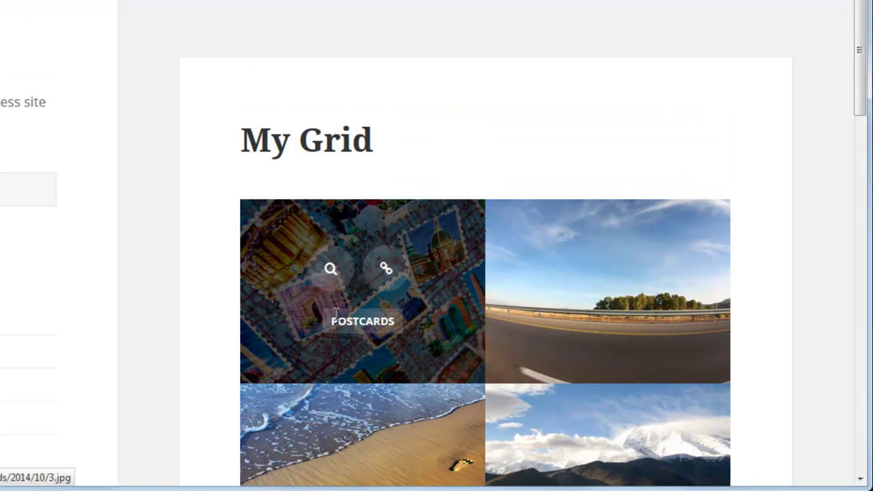
{"action": "left_click_drag", "start_coordinate": [334, 321], "coordinate": [396, 323]}
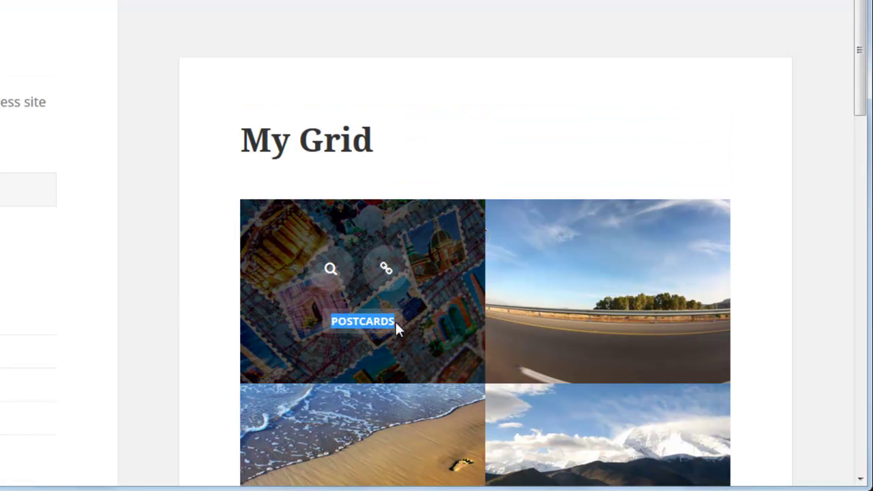
{"action": "left_click", "coordinate": [395, 320]}
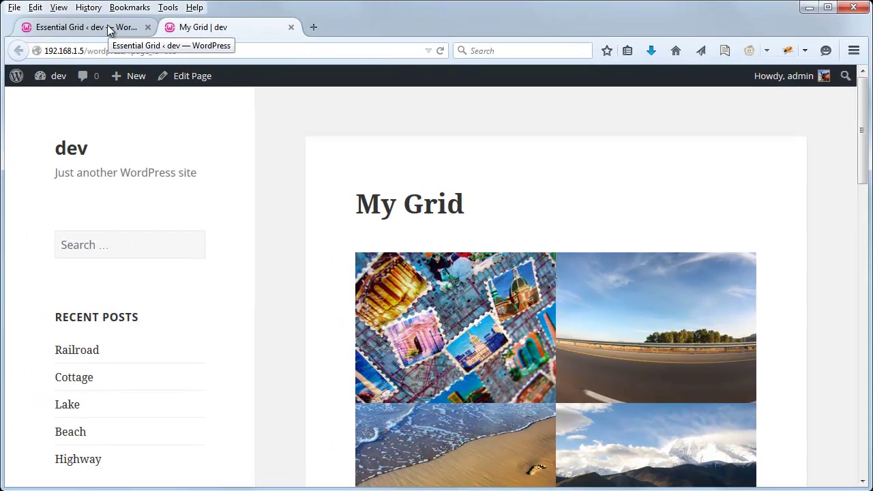
Step: In Essential Grid's Meta Data Handling, start a new custom meta named "My Custom Meta" with the handle "my-custom-meta"
{"action": "left_click", "coordinate": [107, 27]}
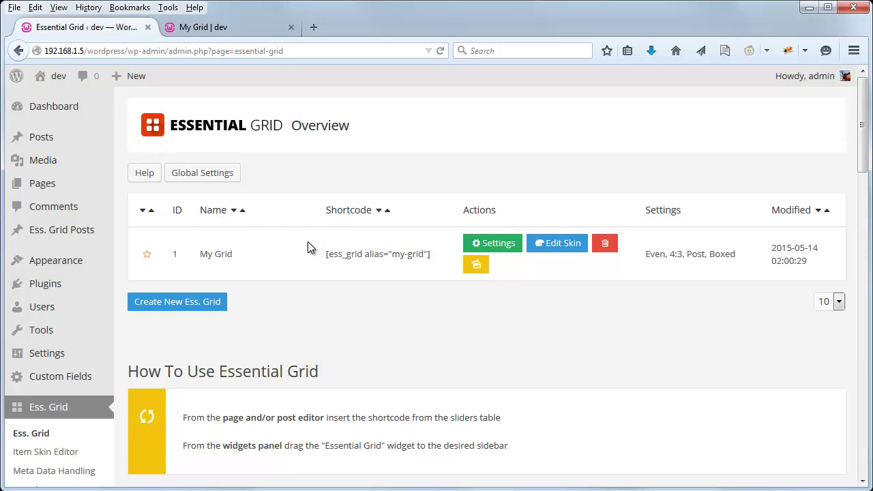
{"action": "scroll", "coordinate": [308, 244], "scroll_direction": "down", "scroll_amount": 2}
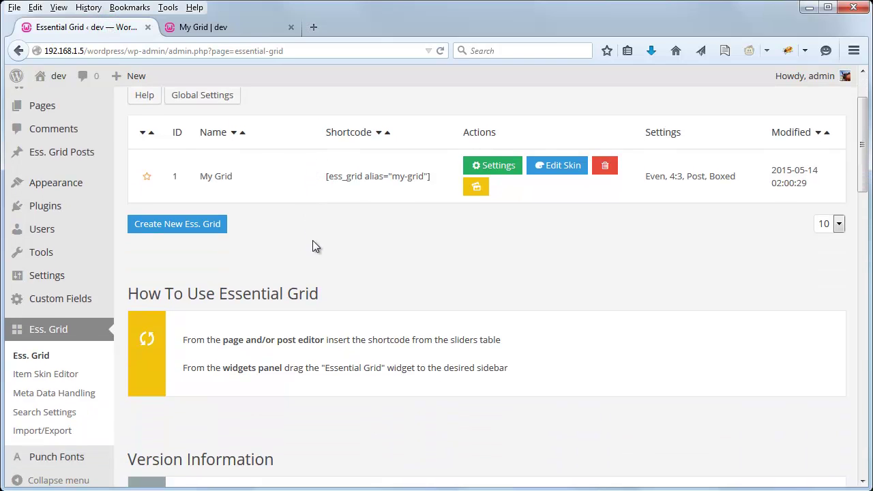
{"action": "left_click", "coordinate": [54, 397]}
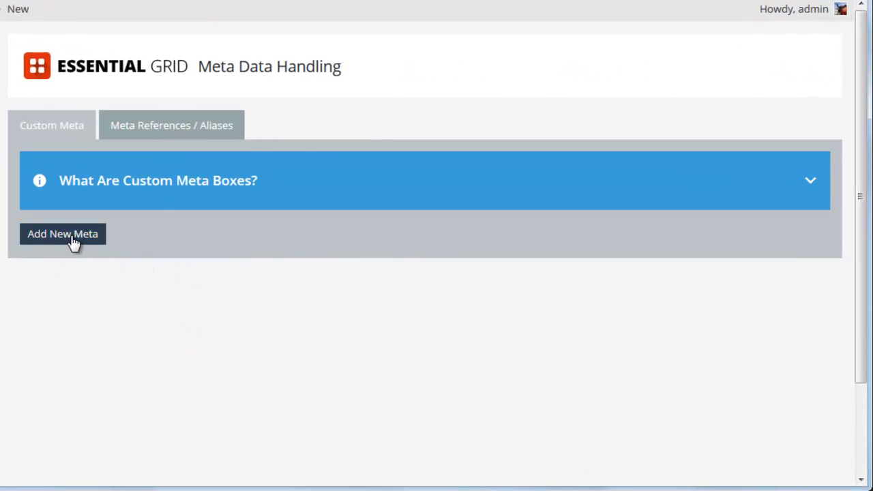
{"action": "left_click", "coordinate": [73, 242]}
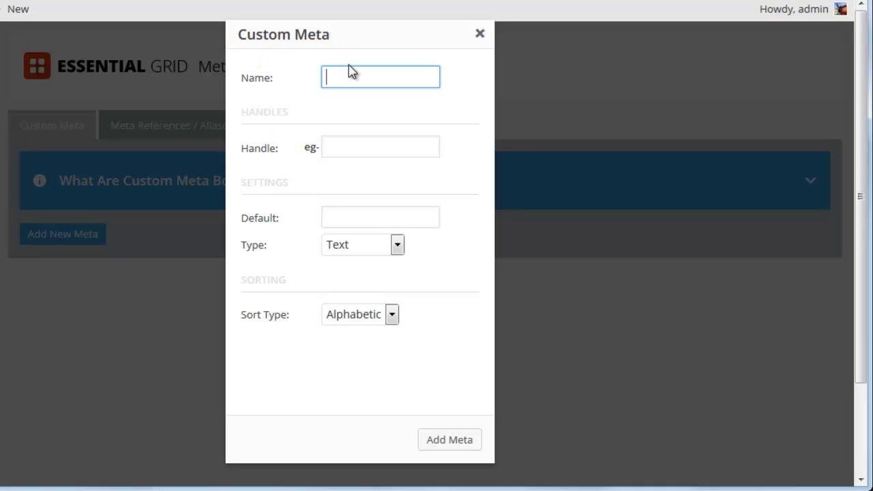
{"action": "type", "text": "My Custom Meta"}
{"action": "left_click", "coordinate": [365, 147]}
{"action": "type", "text": "my-"}
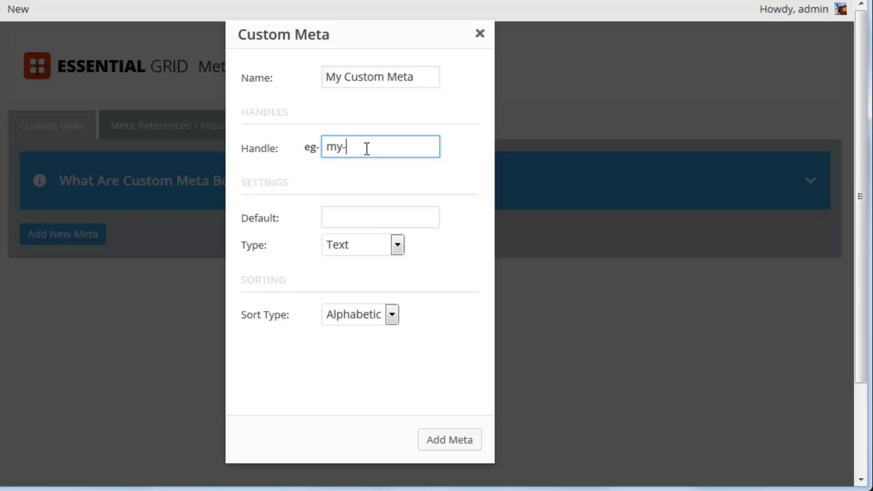
{"action": "type", "text": "custom-m"}
{"action": "type", "text": "eta"}
Step: Leave the meta's default blank, keep type Text and sort type Alphabetic, and add the meta
{"action": "left_click", "coordinate": [356, 215]}
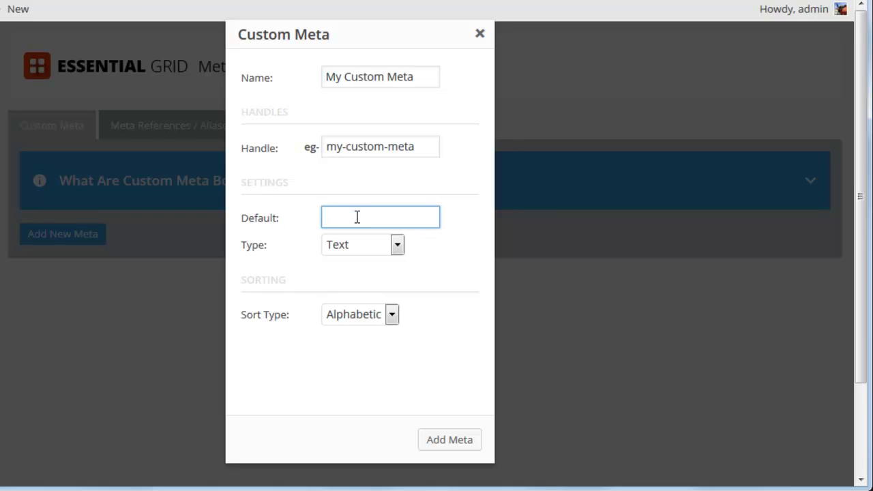
{"action": "left_click", "coordinate": [459, 263]}
{"action": "left_click", "coordinate": [355, 249]}
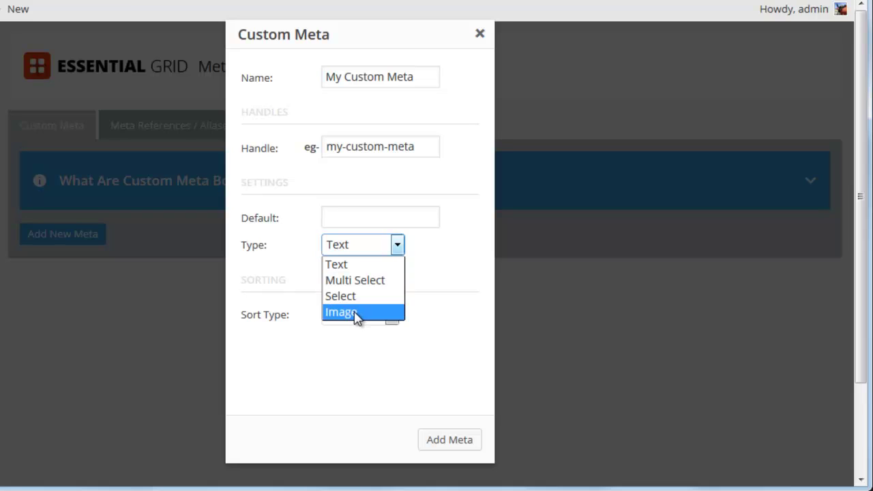
{"action": "left_click", "coordinate": [344, 264]}
{"action": "left_click", "coordinate": [420, 267]}
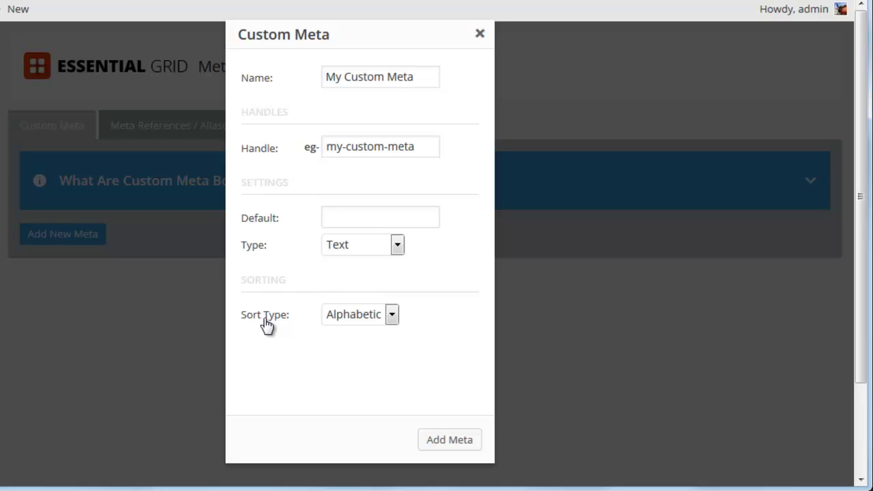
{"action": "left_click", "coordinate": [366, 318]}
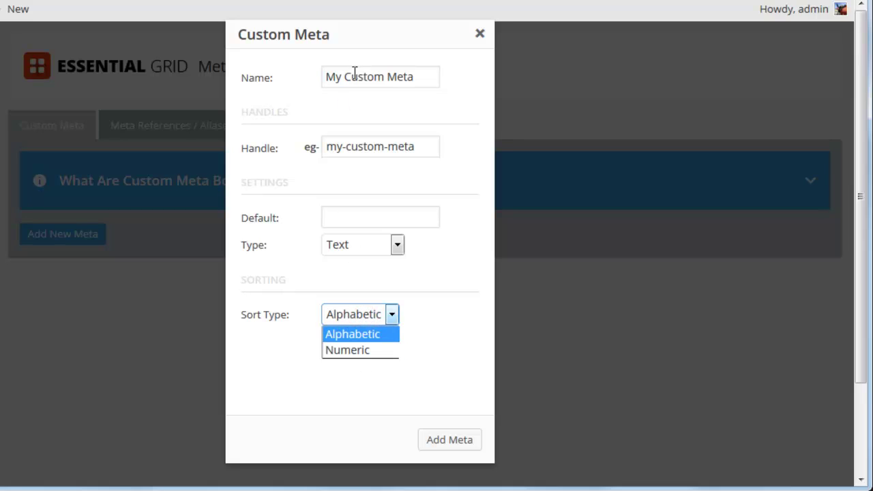
{"action": "left_click", "coordinate": [454, 257]}
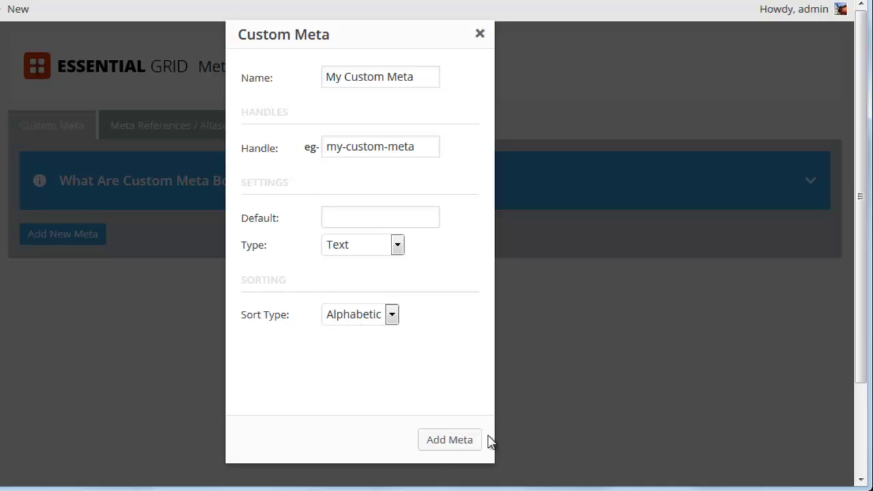
{"action": "left_click", "coordinate": [441, 449]}
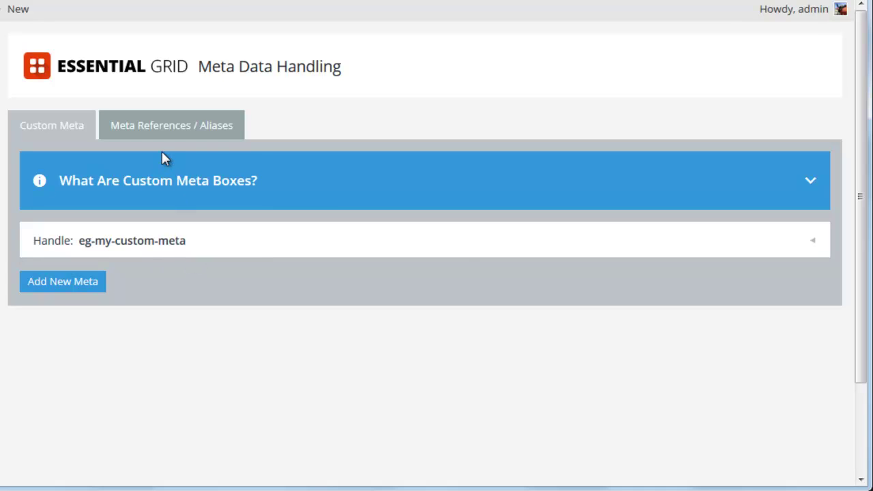
Step: Review the published My Grid page and the source post types and categories in that grid's settings
{"action": "mouse_move", "coordinate": [0, 83]}
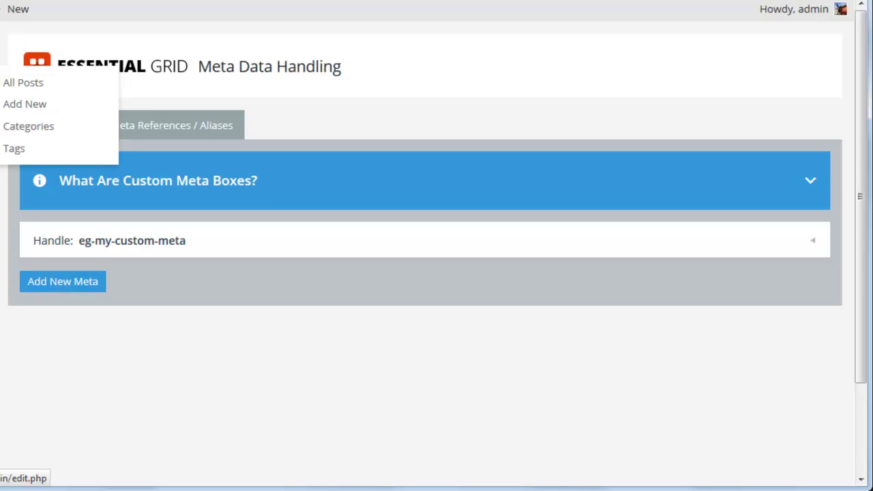
{"action": "scroll", "coordinate": [25, 398], "scroll_direction": "down", "scroll_amount": 3}
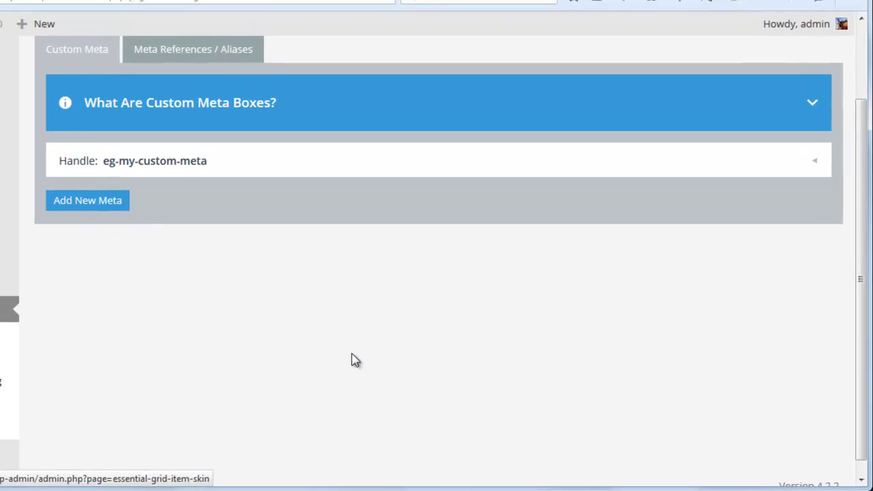
{"action": "left_click", "coordinate": [238, 28]}
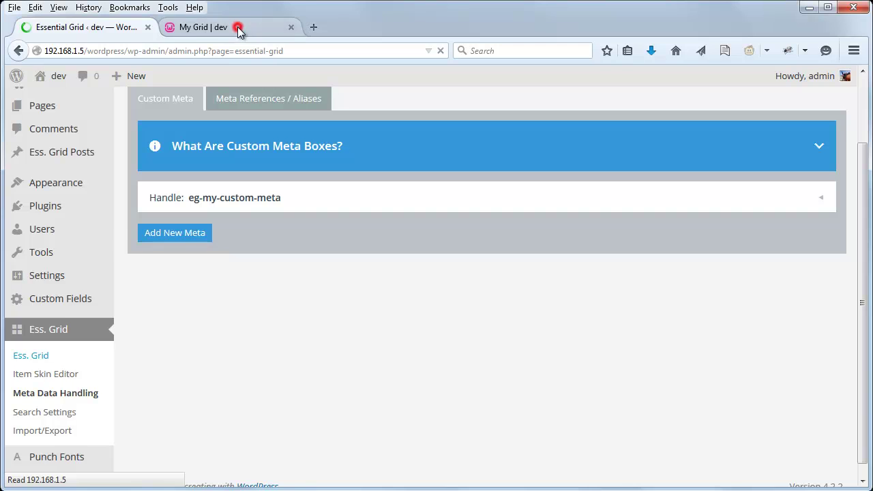
{"action": "mouse_move", "coordinate": [436, 316]}
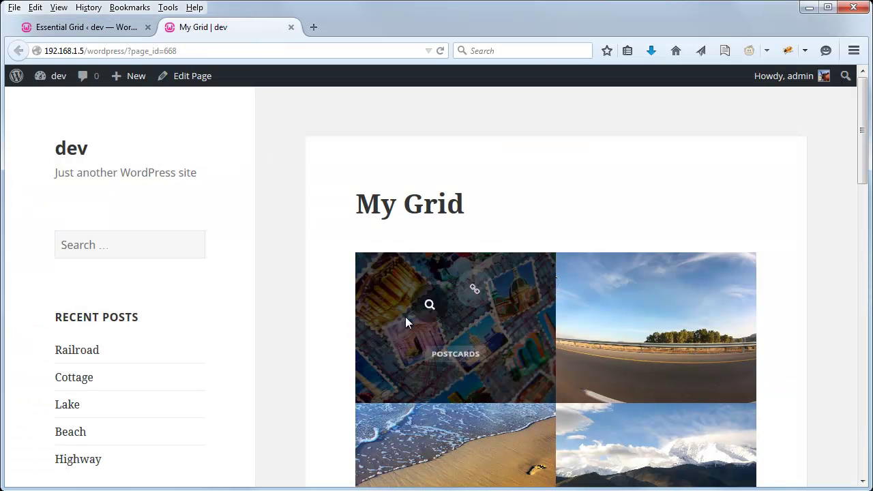
{"action": "left_click", "coordinate": [68, 27]}
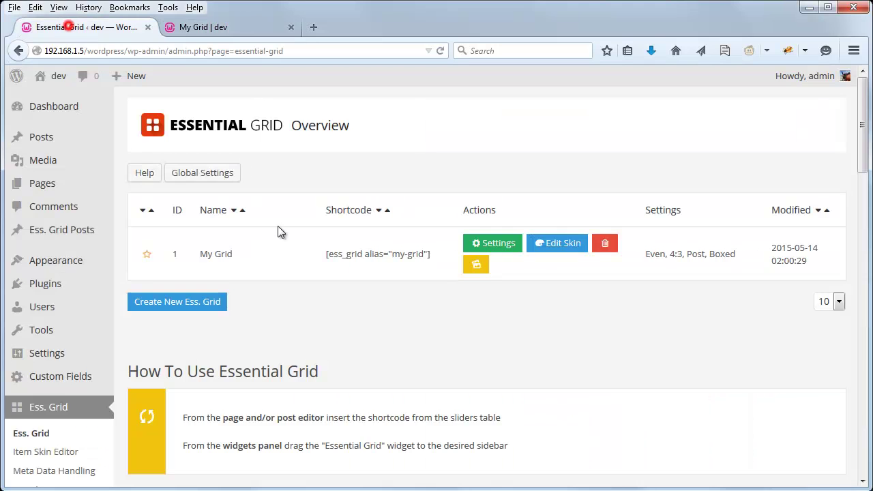
{"action": "left_click", "coordinate": [493, 245]}
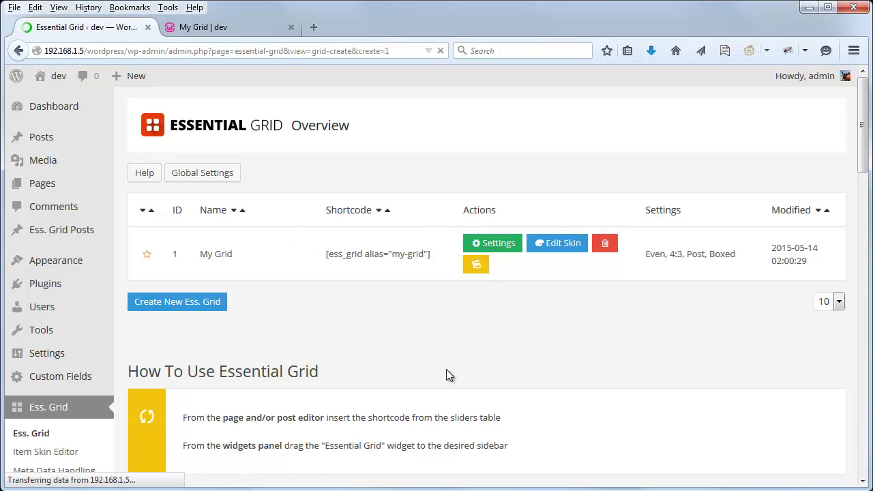
{"action": "scroll", "coordinate": [696, 292], "scroll_direction": "down", "scroll_amount": 2}
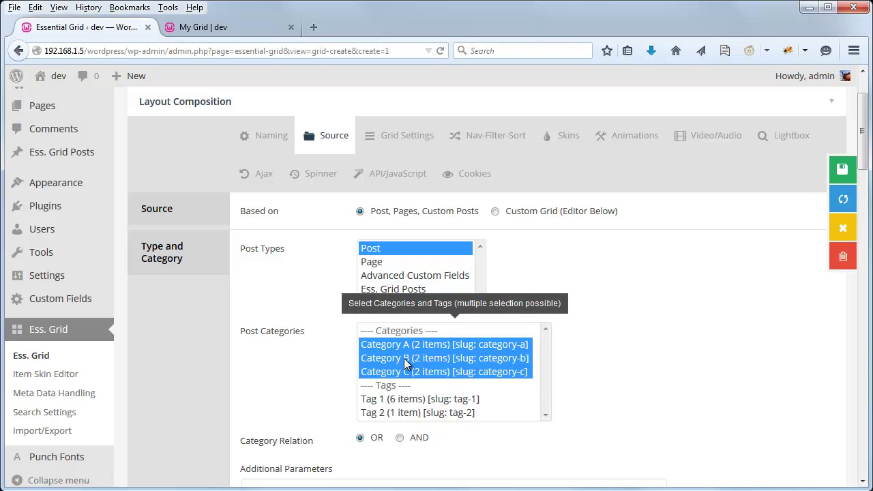
{"action": "scroll", "coordinate": [628, 321], "scroll_direction": "down", "scroll_amount": 12}
{"action": "scroll", "coordinate": [628, 325], "scroll_direction": "down", "scroll_amount": 5}
{"action": "scroll", "coordinate": [624, 324], "scroll_direction": "up", "scroll_amount": 12}
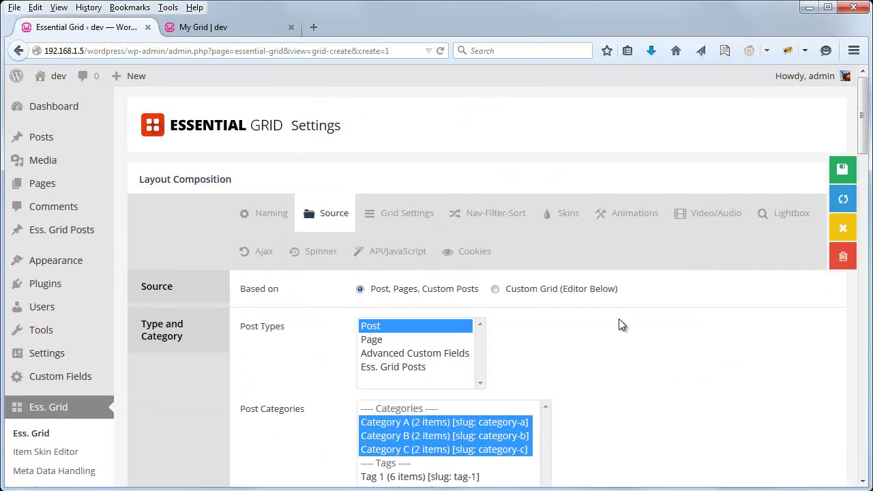
Step: Open the Railroad post for editing and go to the custom meta in its Essential Grid Custom Settings
{"action": "left_click", "coordinate": [41, 137]}
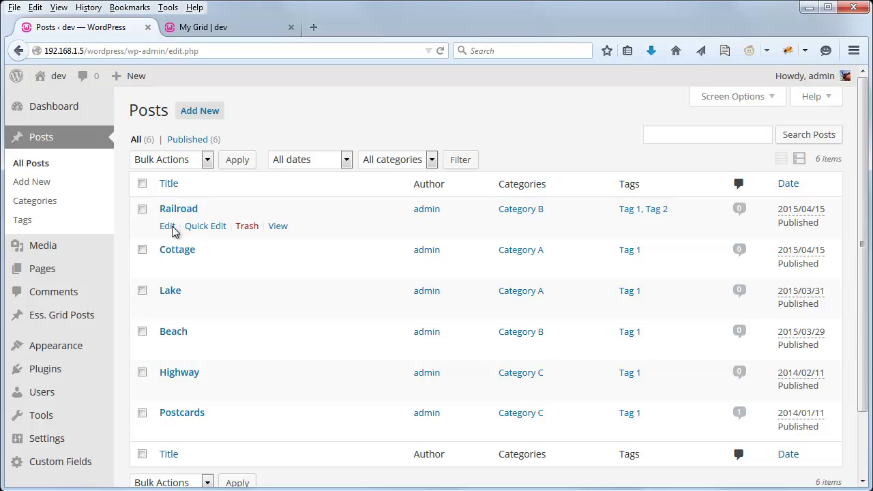
{"action": "left_click", "coordinate": [167, 226]}
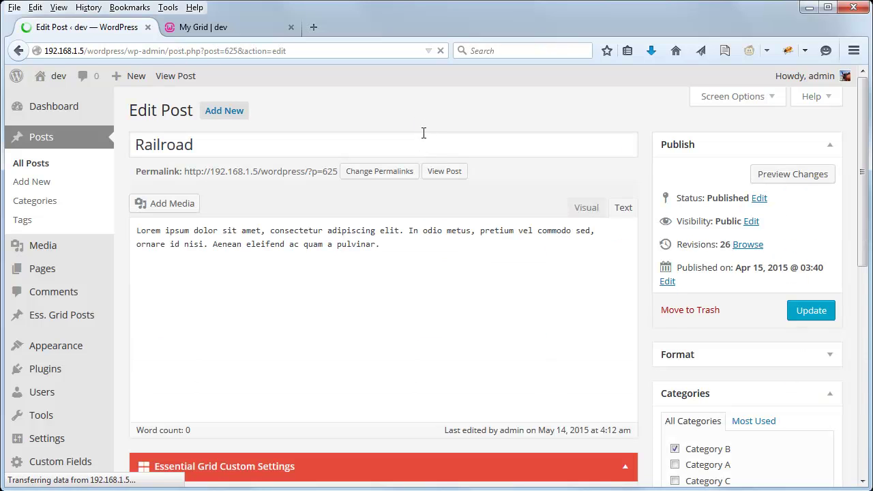
{"action": "scroll", "coordinate": [386, 294], "scroll_direction": "down", "scroll_amount": 5}
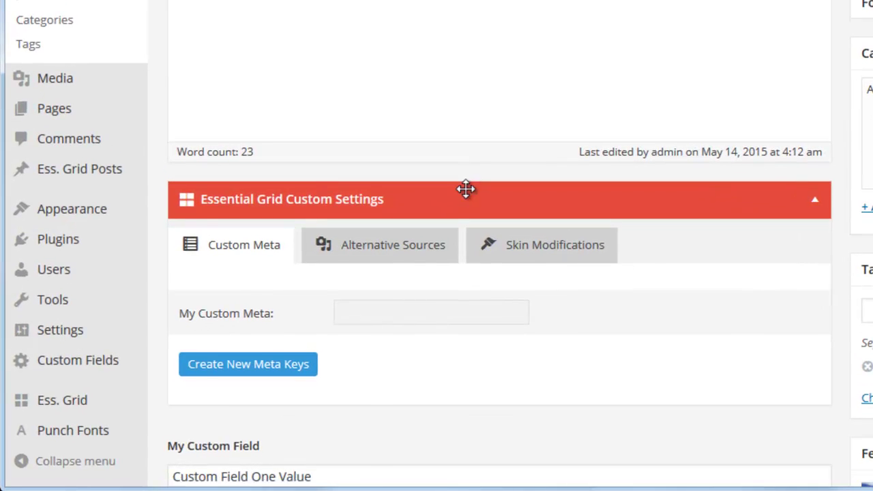
{"action": "scroll", "coordinate": [466, 189], "scroll_direction": "down", "scroll_amount": 2}
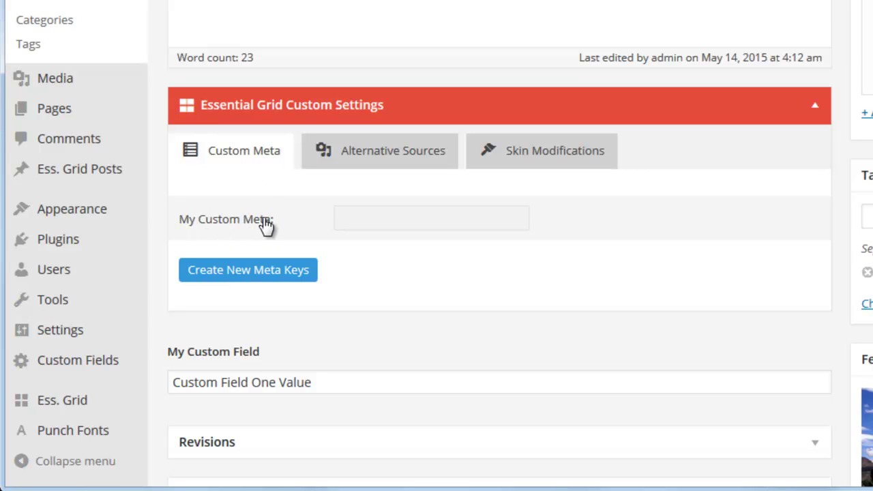
{"action": "scroll", "coordinate": [286, 229], "scroll_direction": "down", "scroll_amount": 2}
{"action": "scroll", "coordinate": [194, 257], "scroll_direction": "down", "scroll_amount": 1}
Step: Open Meta Data Handling in a separate browser tab and check the custom meta's handle
{"action": "mouse_move", "coordinate": [96, 403]}
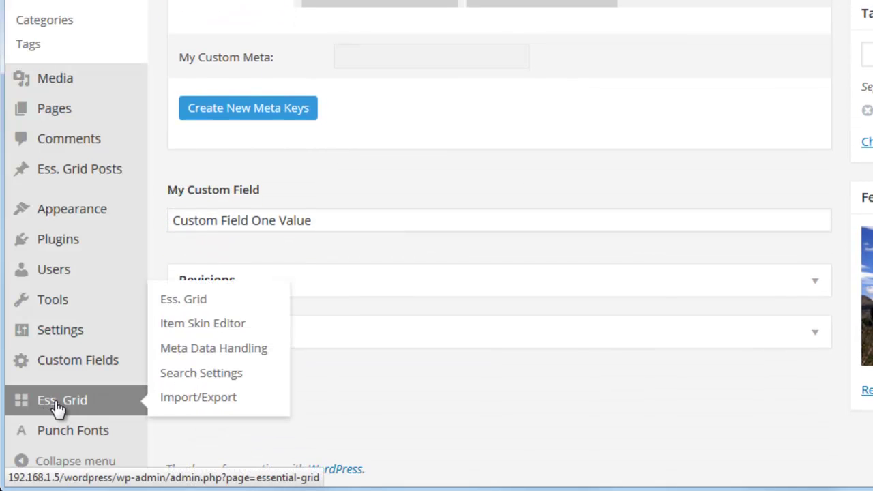
{"action": "right_click", "coordinate": [223, 355]}
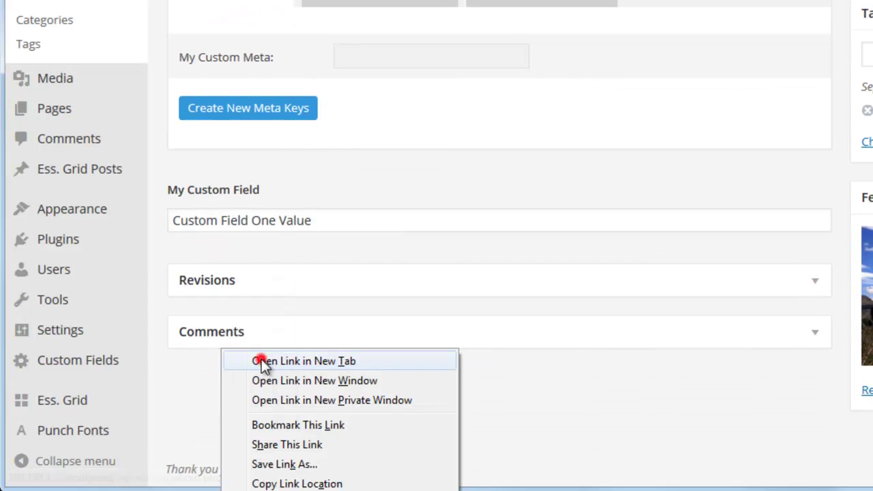
{"action": "left_click", "coordinate": [261, 359]}
{"action": "key", "text": "ctrl+Tab"}
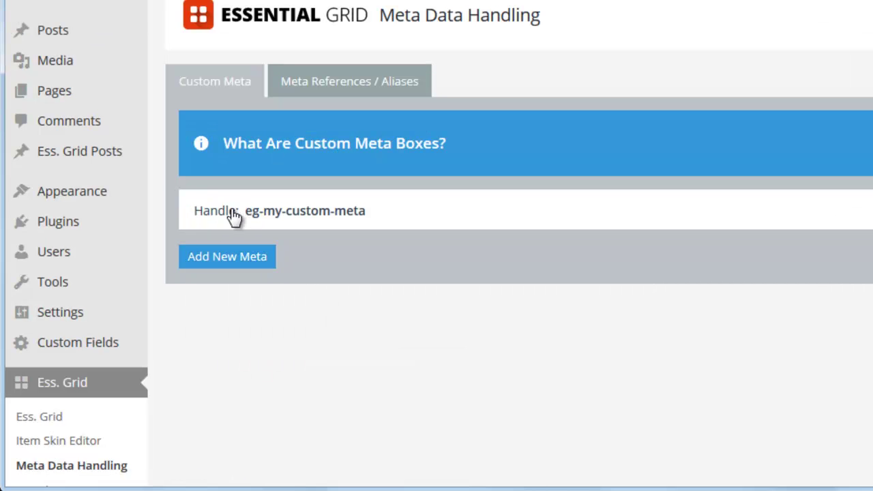
{"action": "left_click", "coordinate": [421, 210]}
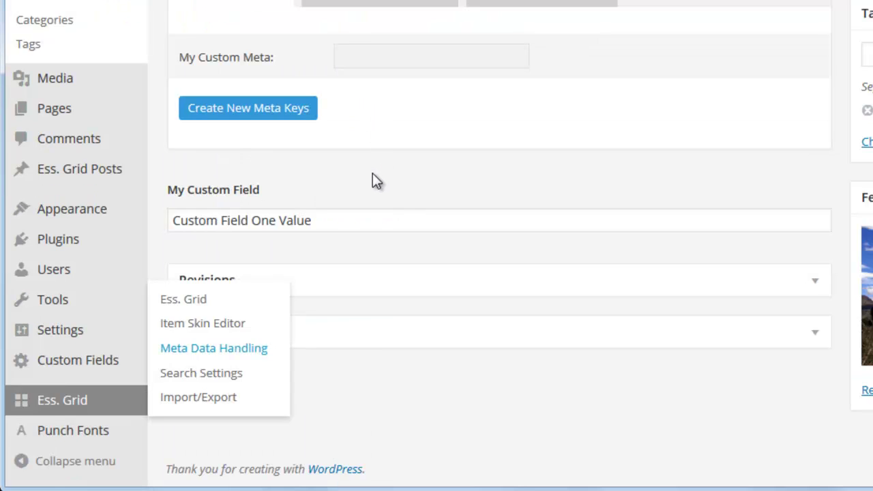
Step: Back in the Railroad post, set the My Custom Meta value to "Meta Value One"
{"action": "left_click", "coordinate": [373, 173]}
{"action": "scroll", "coordinate": [402, 189], "scroll_direction": "up", "scroll_amount": 3}
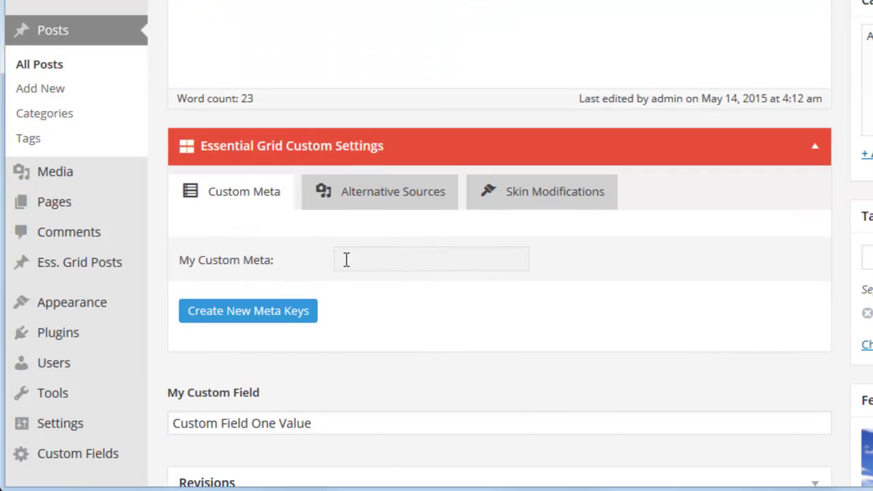
{"action": "scroll", "coordinate": [372, 232], "scroll_direction": "down", "scroll_amount": 2}
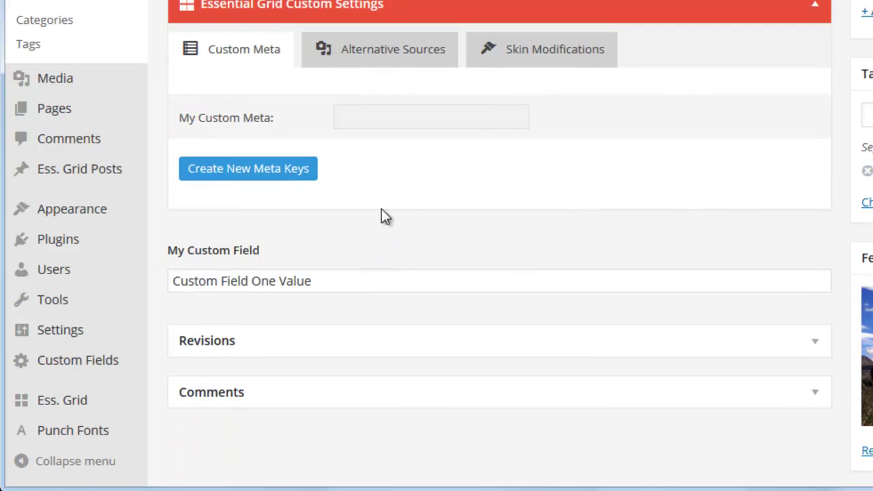
{"action": "scroll", "coordinate": [388, 218], "scroll_direction": "up", "scroll_amount": 2}
{"action": "left_click", "coordinate": [384, 220]}
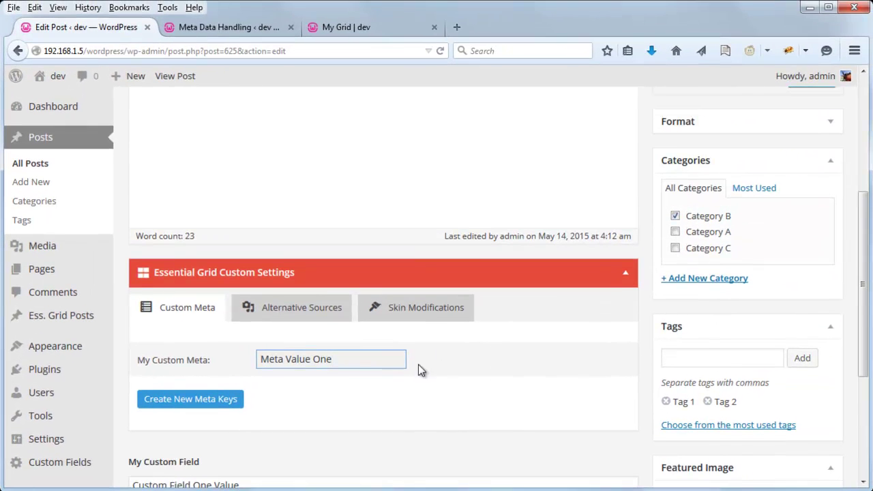
Step: Update the Railroad post to save its custom meta value, and check the value in the Essential Grid Custom Settings
{"action": "left_click", "coordinate": [505, 376]}
{"action": "scroll", "coordinate": [519, 382], "scroll_direction": "up", "scroll_amount": 3}
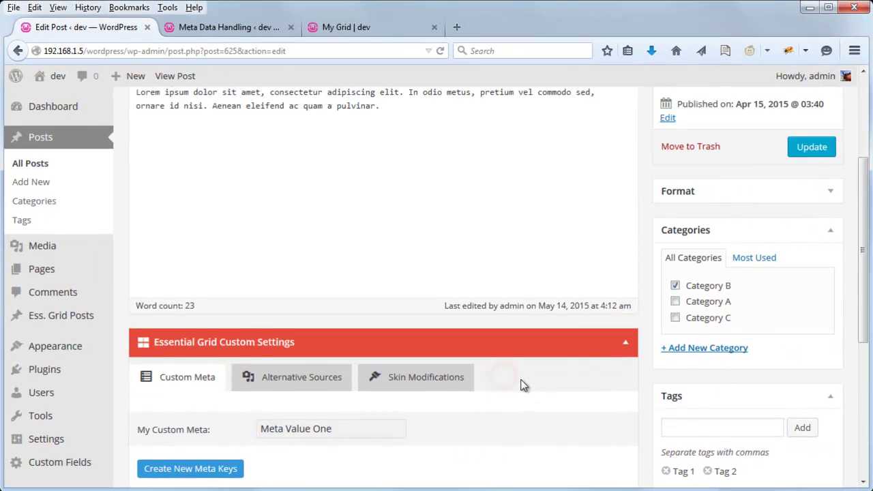
{"action": "left_click", "coordinate": [817, 239]}
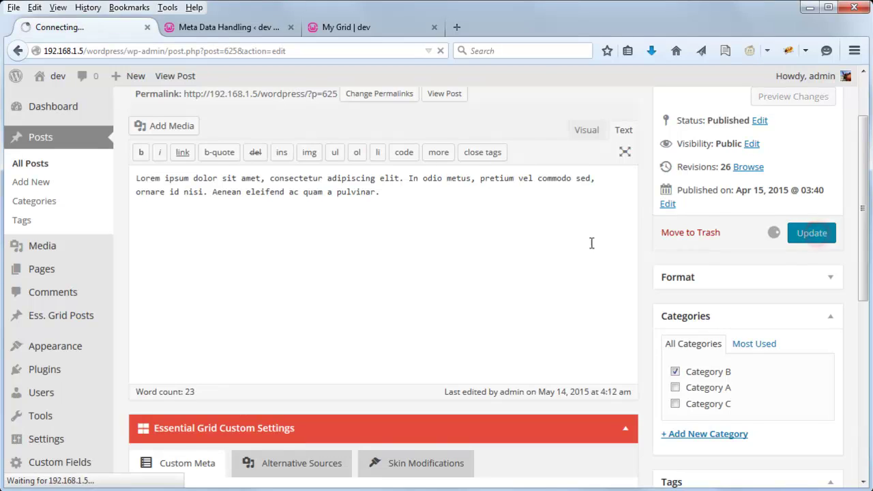
{"action": "scroll", "coordinate": [285, 235], "scroll_direction": "down", "scroll_amount": 2}
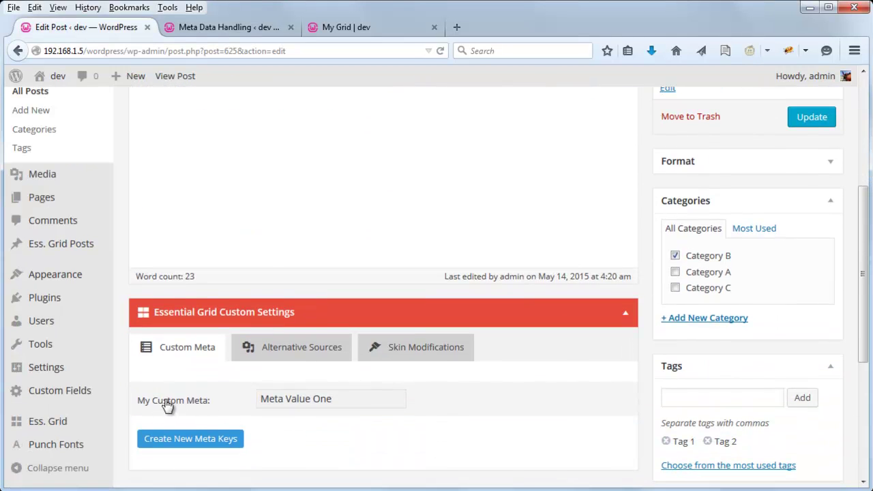
{"action": "scroll", "coordinate": [423, 385], "scroll_direction": "up", "scroll_amount": 5}
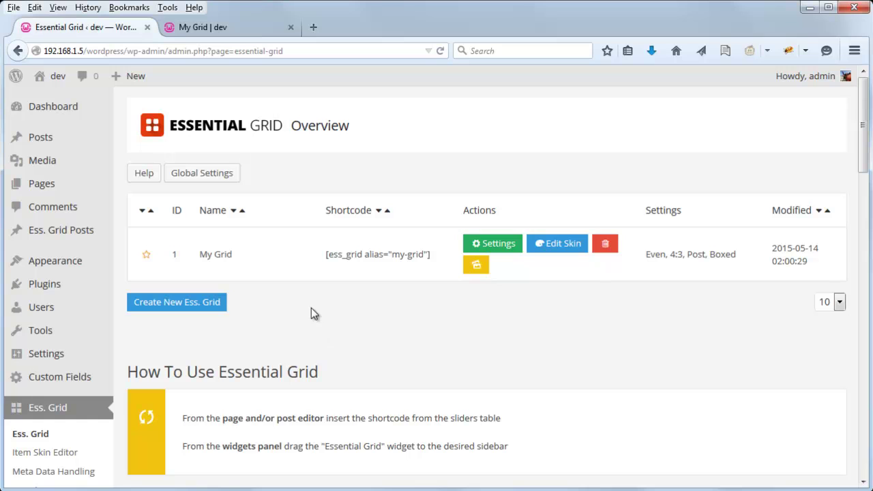
Step: From the Essential Grid overview, open the item skin used by My Grid for editing
{"action": "scroll", "coordinate": [346, 324], "scroll_direction": "down", "scroll_amount": 2}
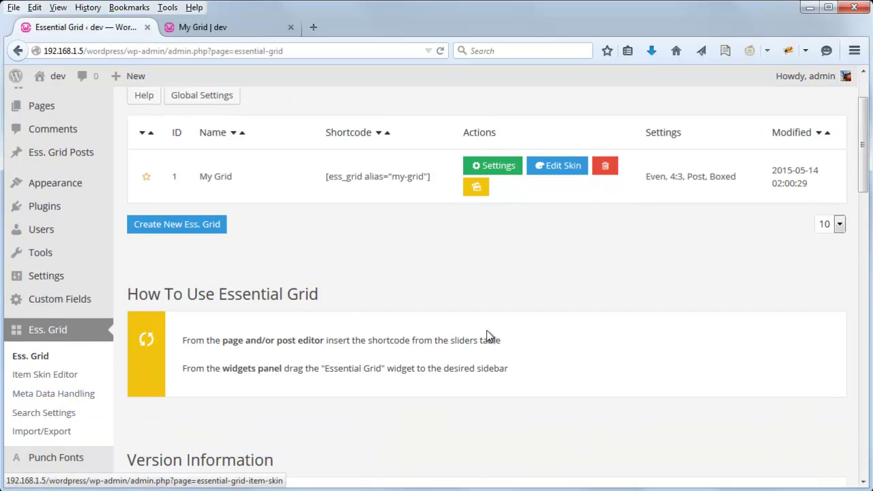
{"action": "scroll", "coordinate": [480, 333], "scroll_direction": "up", "scroll_amount": 2}
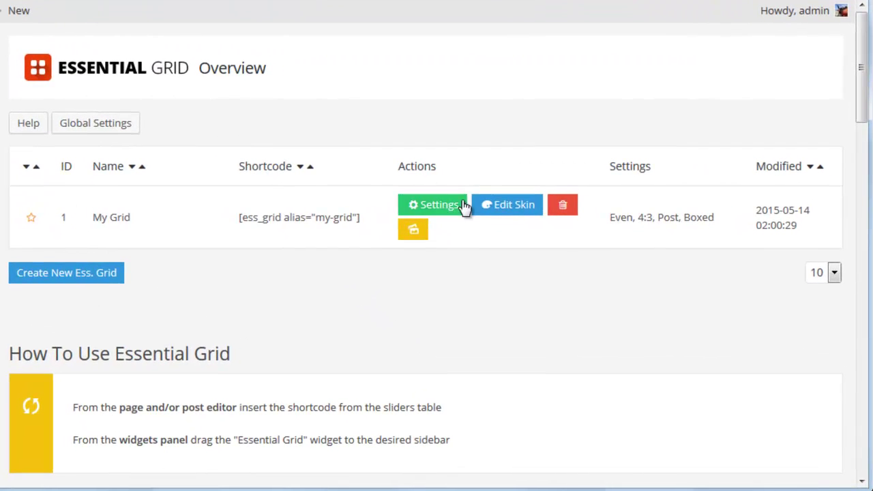
{"action": "left_click", "coordinate": [510, 207]}
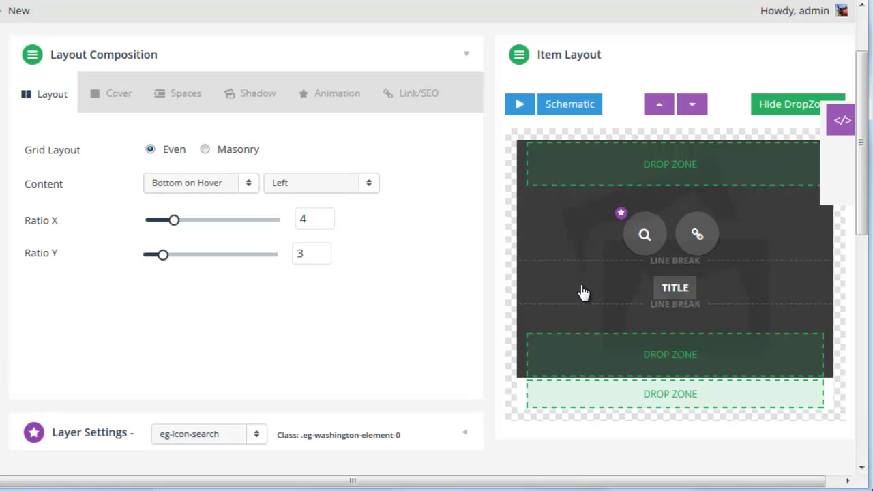
Step: Change the Title layer's source element to Meta with the meta key eg-my-custom-meta, and save the Washington skin
{"action": "left_click", "coordinate": [676, 289]}
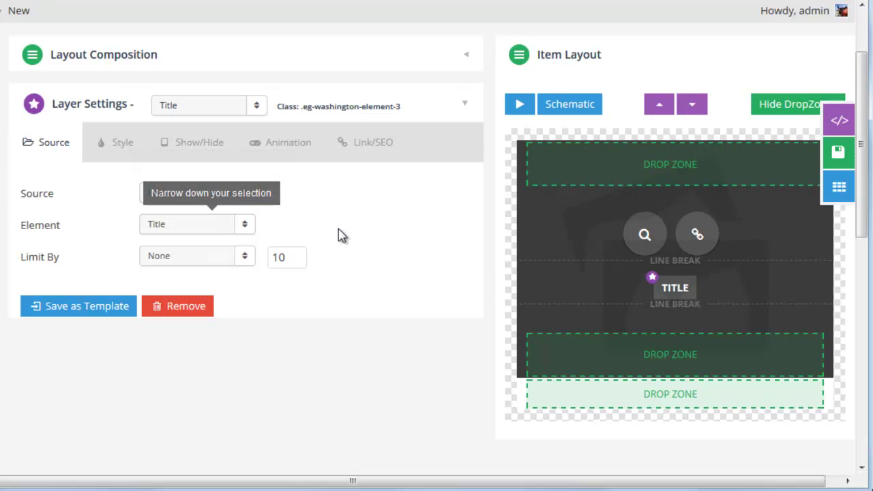
{"action": "scroll", "coordinate": [362, 247], "scroll_direction": "up", "scroll_amount": 1}
{"action": "scroll", "coordinate": [373, 252], "scroll_direction": "up", "scroll_amount": 1}
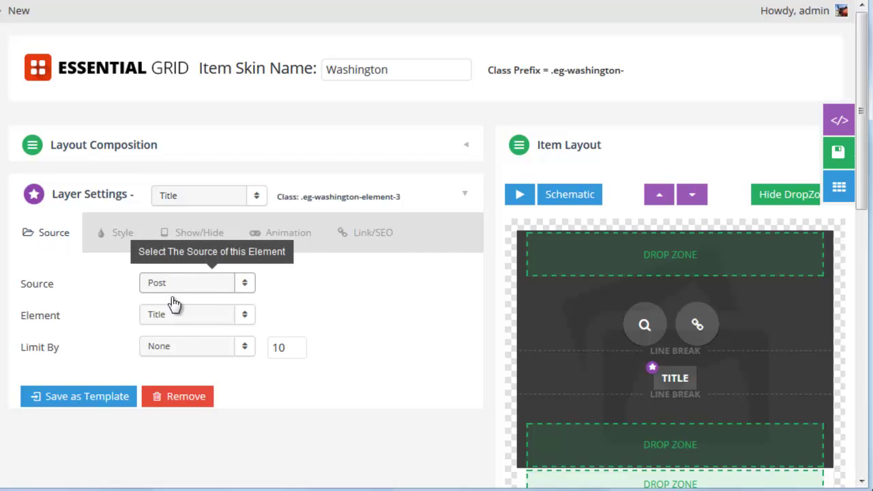
{"action": "left_click", "coordinate": [194, 315]}
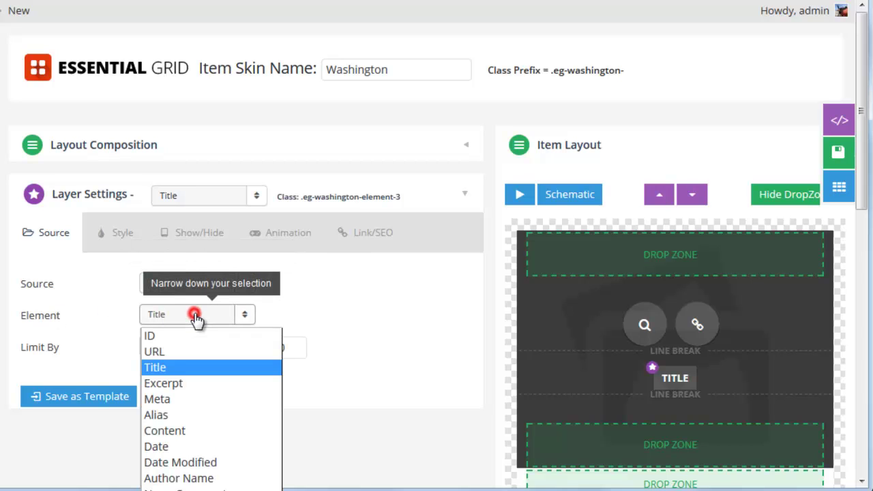
{"action": "left_click", "coordinate": [175, 404]}
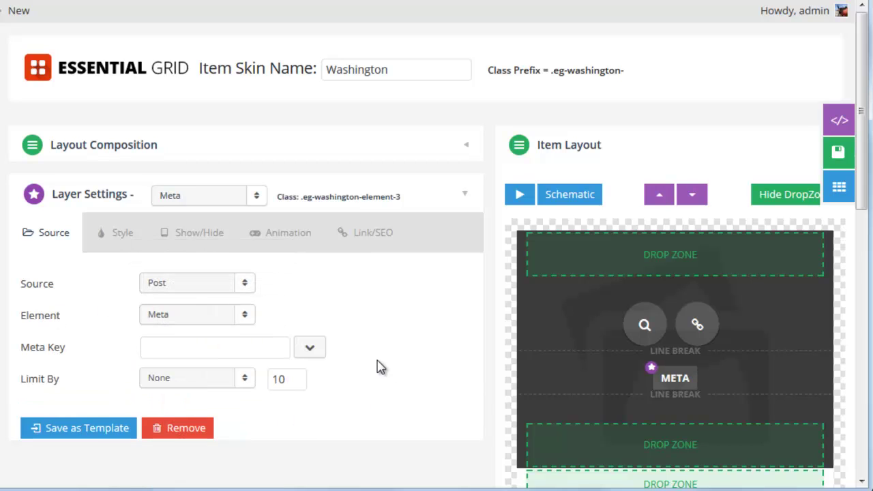
{"action": "left_click", "coordinate": [313, 350]}
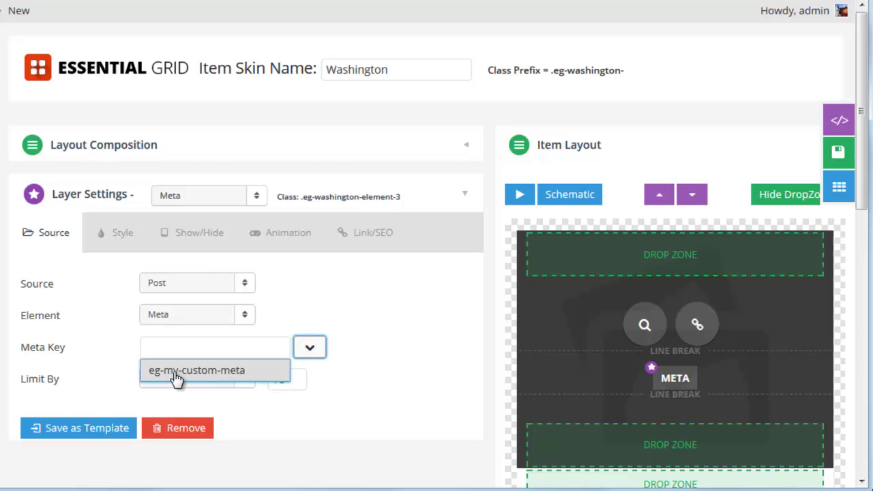
{"action": "left_click", "coordinate": [202, 374]}
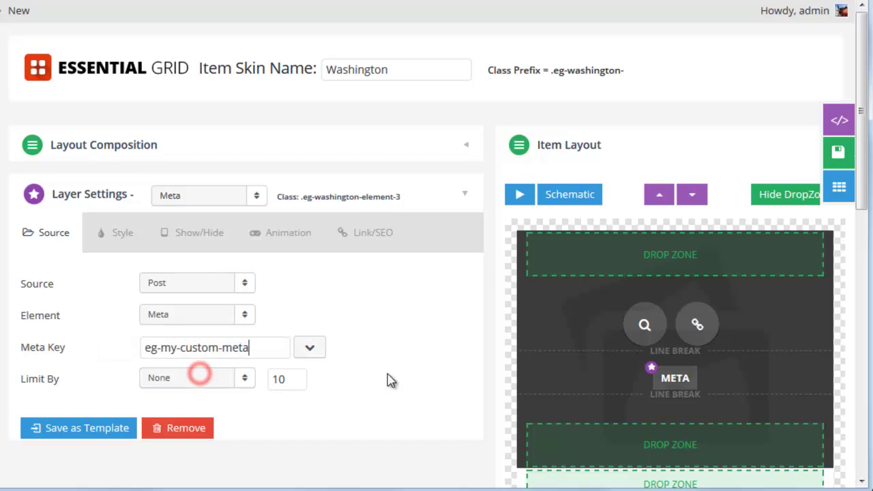
{"action": "left_click", "coordinate": [401, 377]}
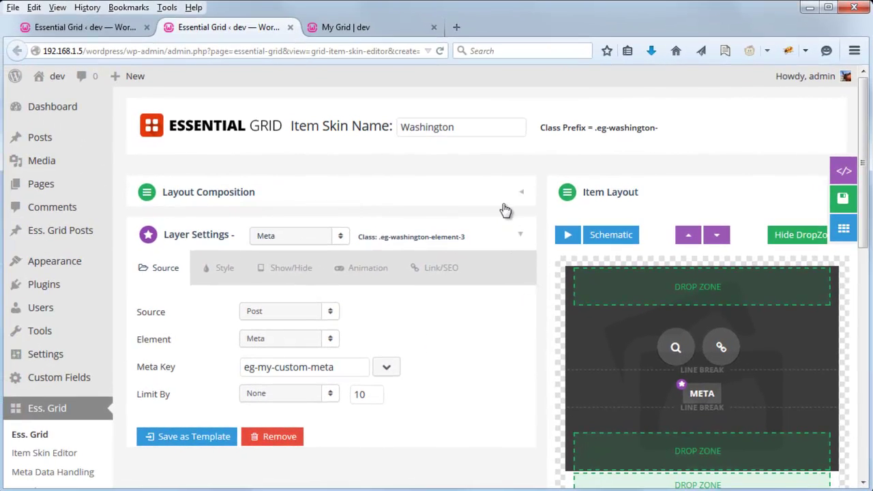
{"action": "left_click", "coordinate": [844, 199]}
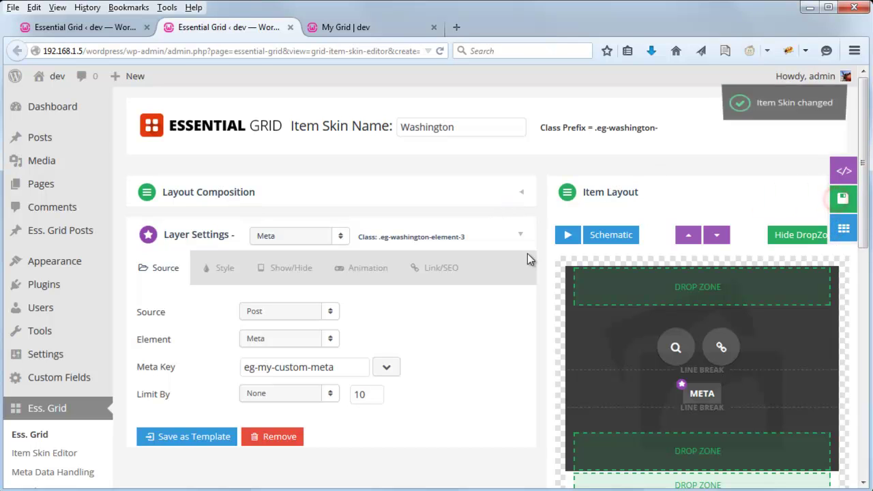
Step: Reload the published My Grid page and check the custom meta shown on the grid items
{"action": "left_click", "coordinate": [350, 25]}
{"action": "scroll", "coordinate": [279, 243], "scroll_direction": "down", "scroll_amount": 2}
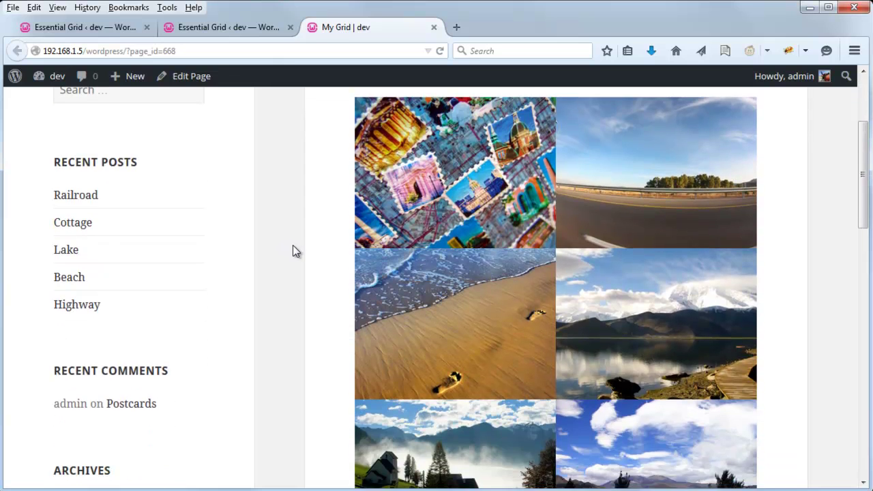
{"action": "scroll", "coordinate": [290, 243], "scroll_direction": "up", "scroll_amount": 1}
{"action": "mouse_move", "coordinate": [444, 248]}
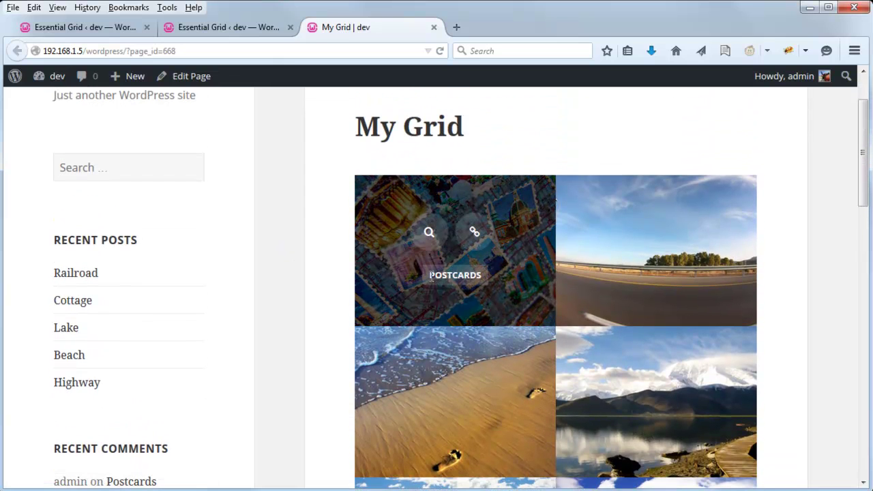
{"action": "left_click", "coordinate": [441, 51]}
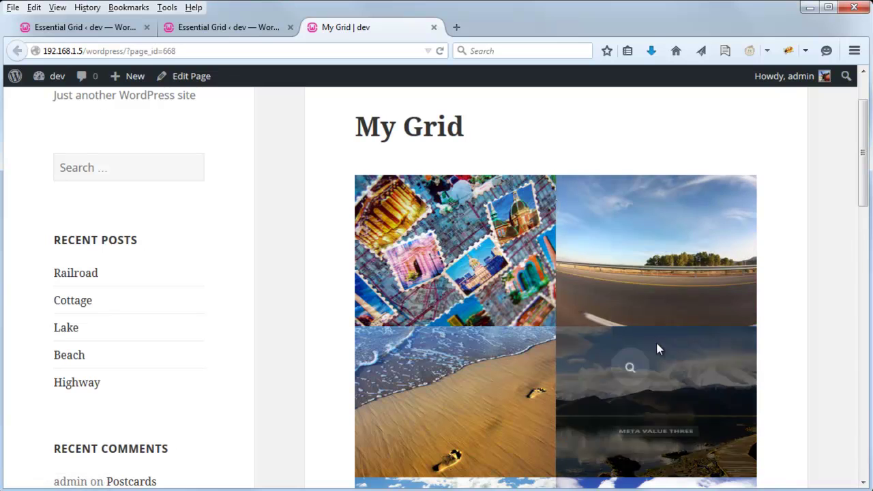
{"action": "scroll", "coordinate": [656, 342], "scroll_direction": "down", "scroll_amount": 2}
{"action": "scroll", "coordinate": [437, 327], "scroll_direction": "down", "scroll_amount": 2}
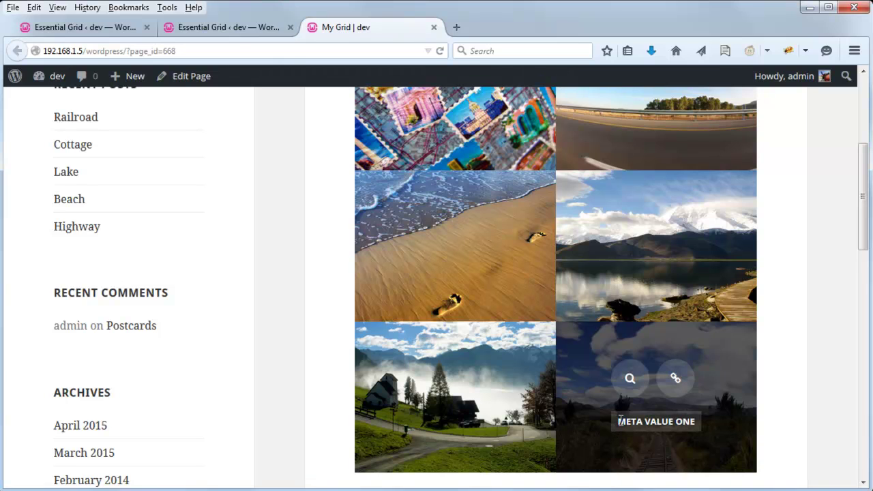
{"action": "scroll", "coordinate": [289, 319], "scroll_direction": "up", "scroll_amount": 4}
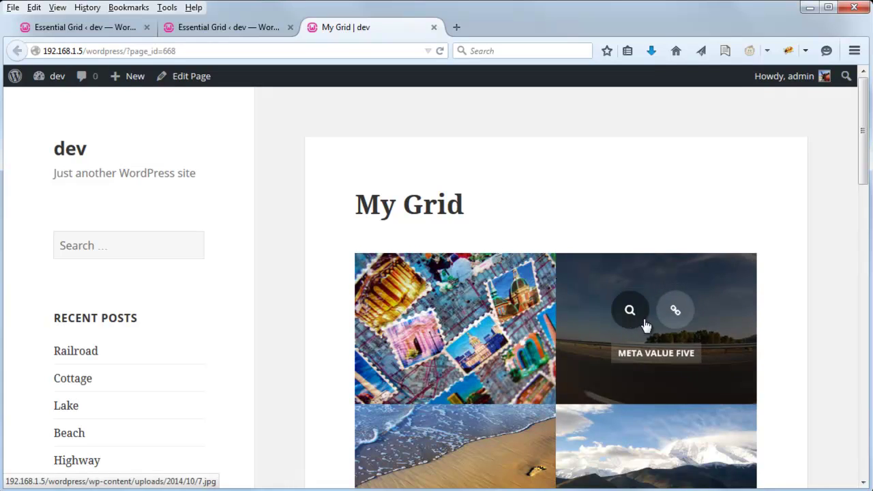
{"action": "scroll", "coordinate": [645, 323], "scroll_direction": "down", "scroll_amount": 2}
{"action": "scroll", "coordinate": [659, 306], "scroll_direction": "down", "scroll_amount": 2}
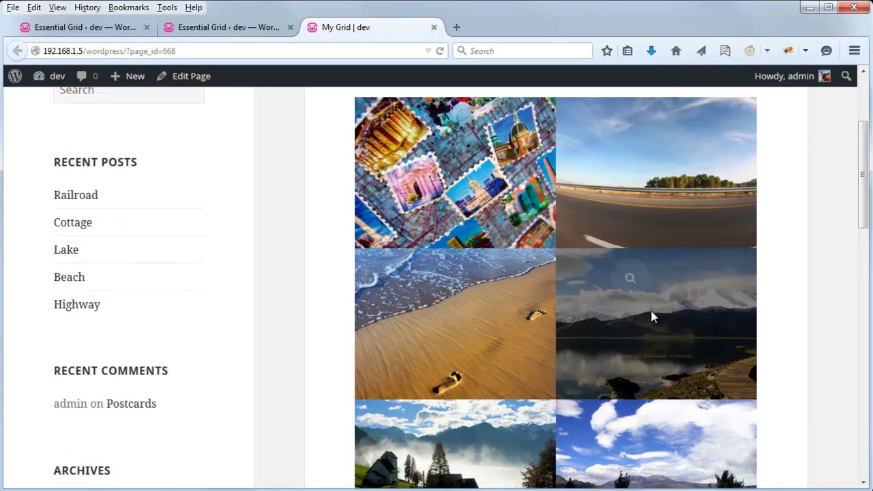
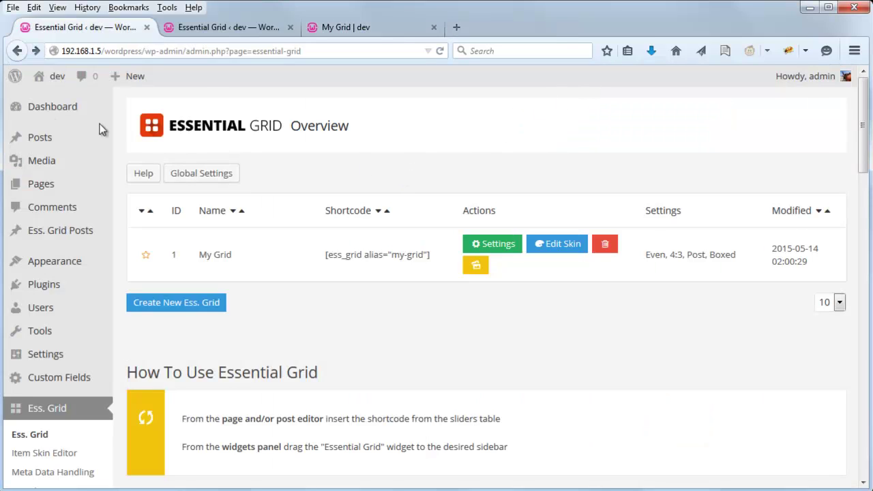
Step: Open the Railroad post for editing and review the custom meta in its Essential Grid Custom Settings
{"action": "left_click", "coordinate": [48, 139]}
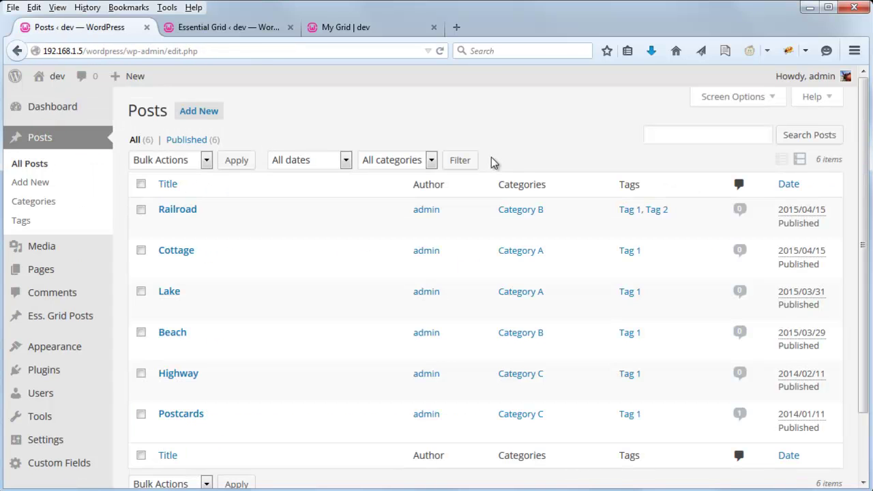
{"action": "mouse_move", "coordinate": [169, 229]}
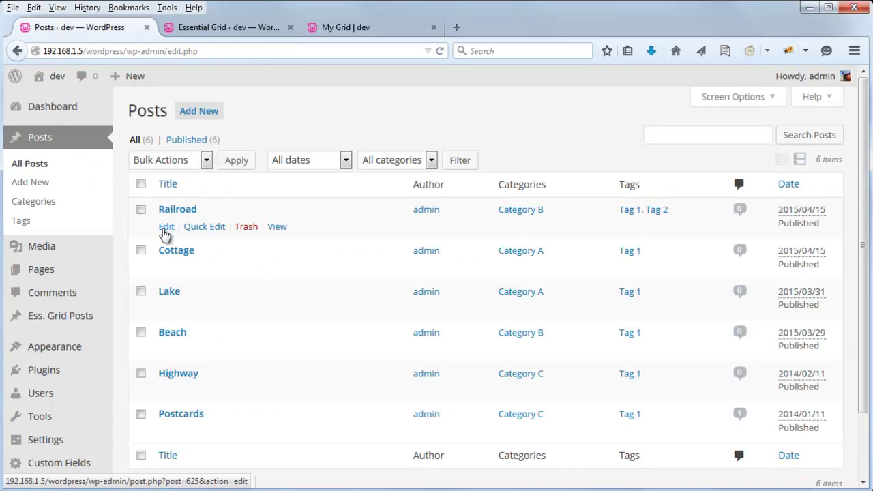
{"action": "left_click", "coordinate": [165, 231]}
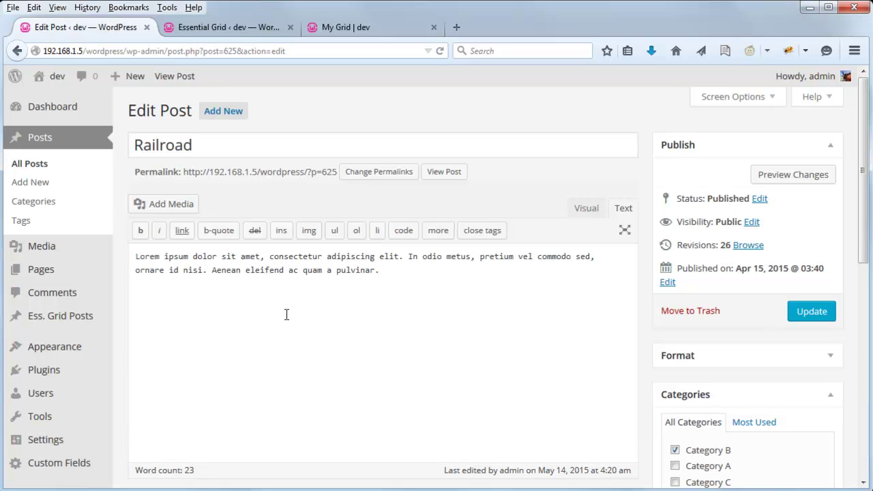
{"action": "scroll", "coordinate": [317, 241], "scroll_direction": "down", "scroll_amount": 3}
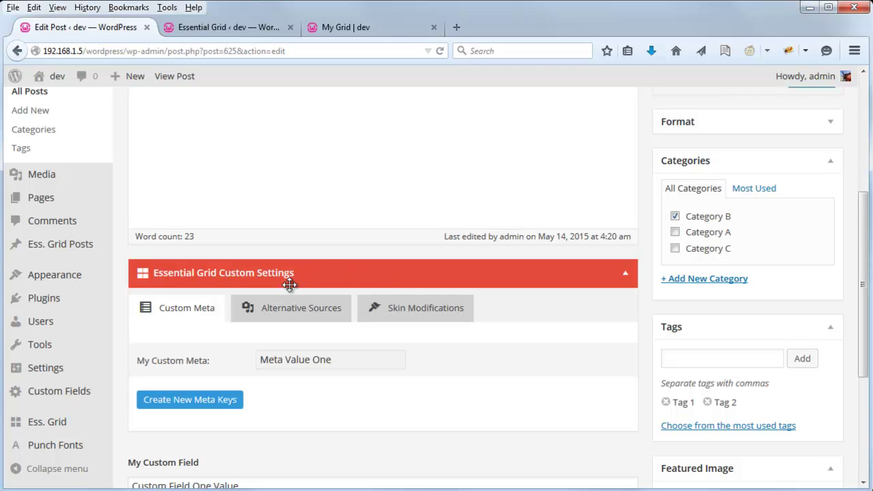
{"action": "scroll", "coordinate": [300, 307], "scroll_direction": "up", "scroll_amount": 3}
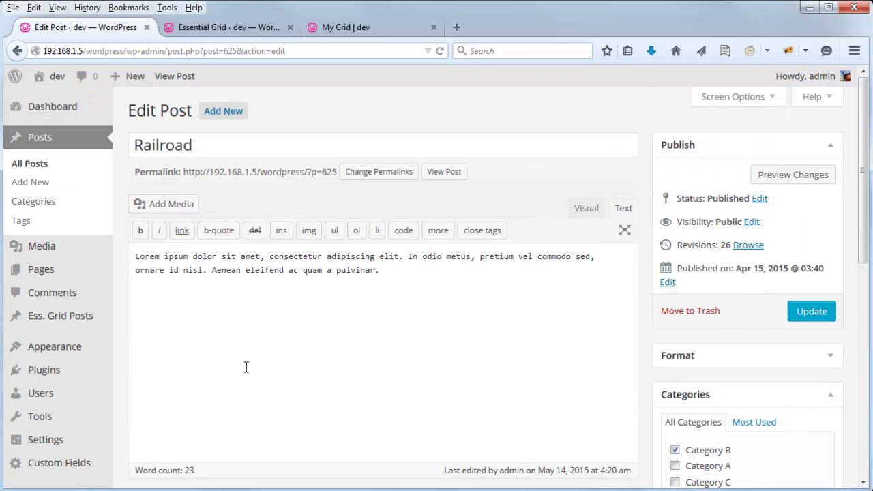
Step: Open My Grid's settings and bring up the Post Meta Editor for the postcards item in the grid preview
{"action": "scroll", "coordinate": [251, 354], "scroll_direction": "down", "scroll_amount": 2}
{"action": "left_click", "coordinate": [85, 423]}
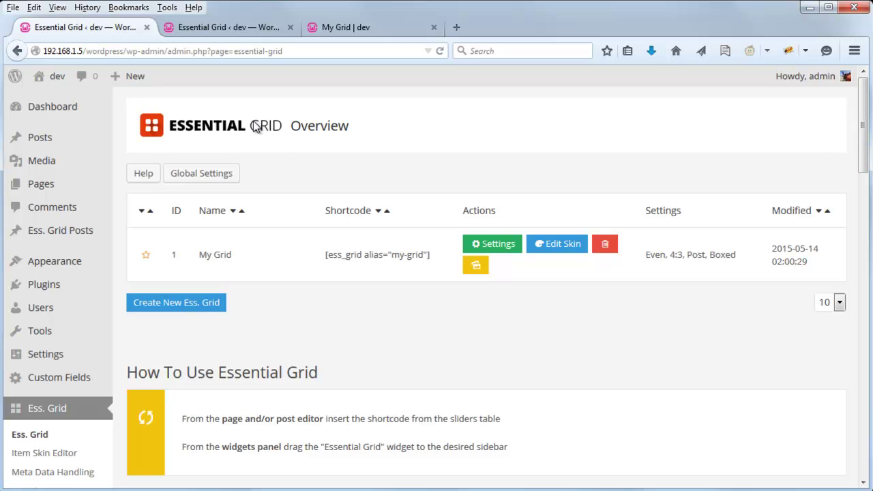
{"action": "left_click", "coordinate": [479, 243]}
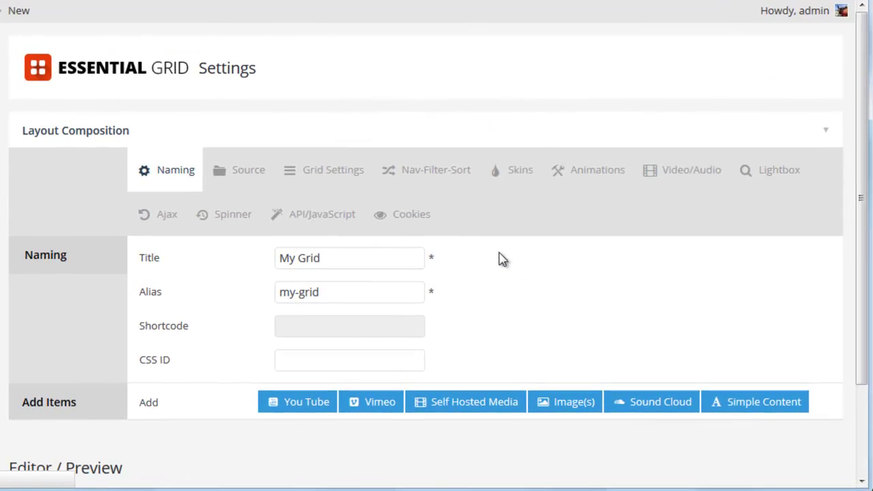
{"action": "scroll", "coordinate": [484, 248], "scroll_direction": "down", "scroll_amount": 3}
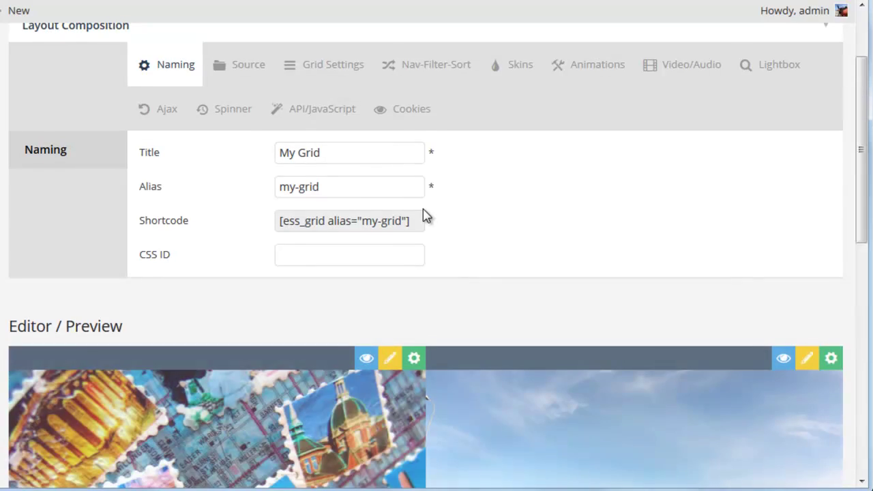
{"action": "scroll", "coordinate": [425, 215], "scroll_direction": "down", "scroll_amount": 3}
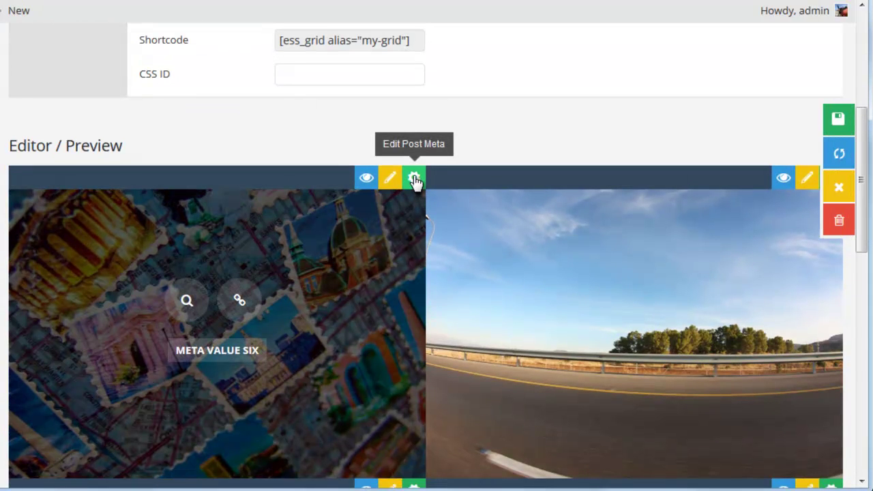
{"action": "left_click", "coordinate": [414, 179]}
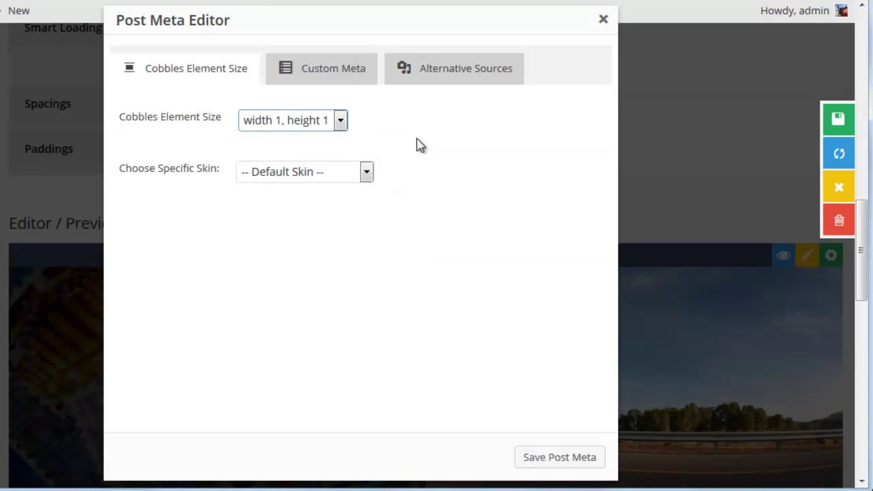
Step: Review the postcards item's Custom Meta and Alternative Sources settings in the Post Meta Editor
{"action": "left_click", "coordinate": [330, 72]}
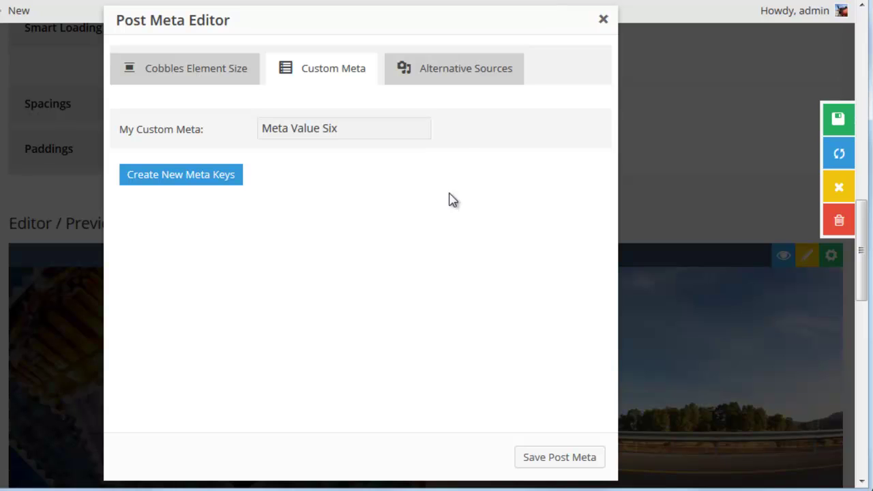
{"action": "left_click", "coordinate": [443, 70]}
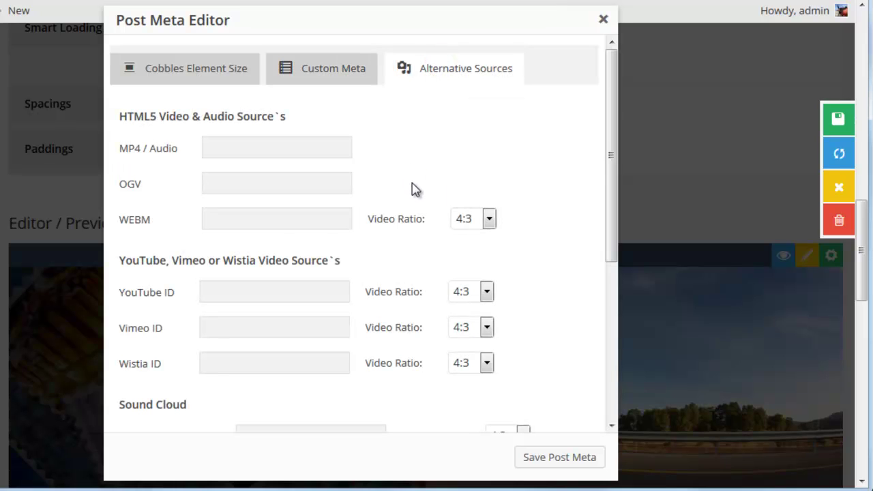
{"action": "scroll", "coordinate": [413, 190], "scroll_direction": "down", "scroll_amount": 3}
{"action": "scroll", "coordinate": [409, 193], "scroll_direction": "down", "scroll_amount": 2}
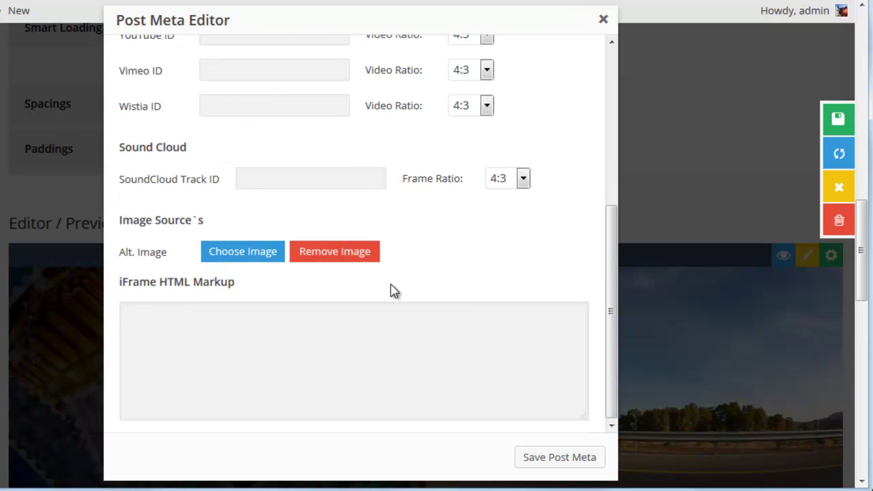
Step: Look over the Alternative Sources settings once more and close the Post Meta Editor without saving
{"action": "scroll", "coordinate": [389, 290], "scroll_direction": "up", "scroll_amount": 6}
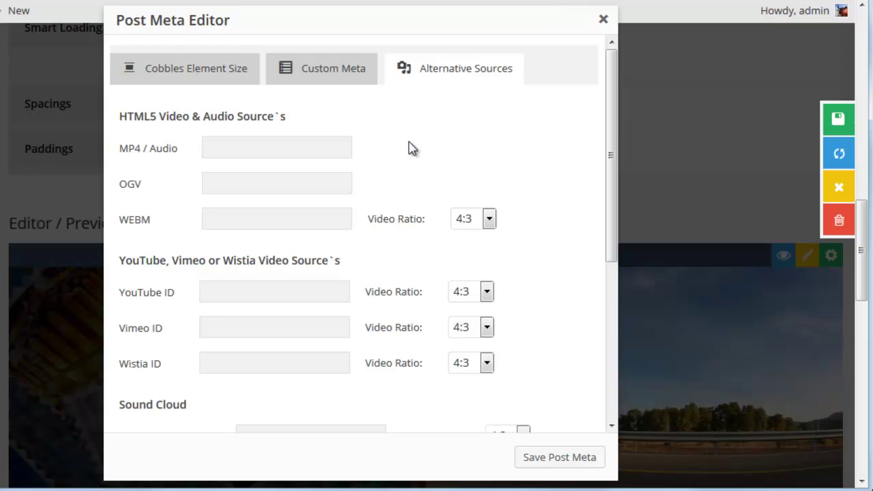
{"action": "scroll", "coordinate": [406, 170], "scroll_direction": "down", "scroll_amount": 3}
{"action": "scroll", "coordinate": [407, 171], "scroll_direction": "up", "scroll_amount": 4}
{"action": "left_click", "coordinate": [603, 19]}
Step: In the grid's navigation, filter and sort settings, select My Custom Meta as the available sorting
{"action": "scroll", "coordinate": [232, 203], "scroll_direction": "up", "scroll_amount": 1}
{"action": "scroll", "coordinate": [233, 200], "scroll_direction": "up", "scroll_amount": 7}
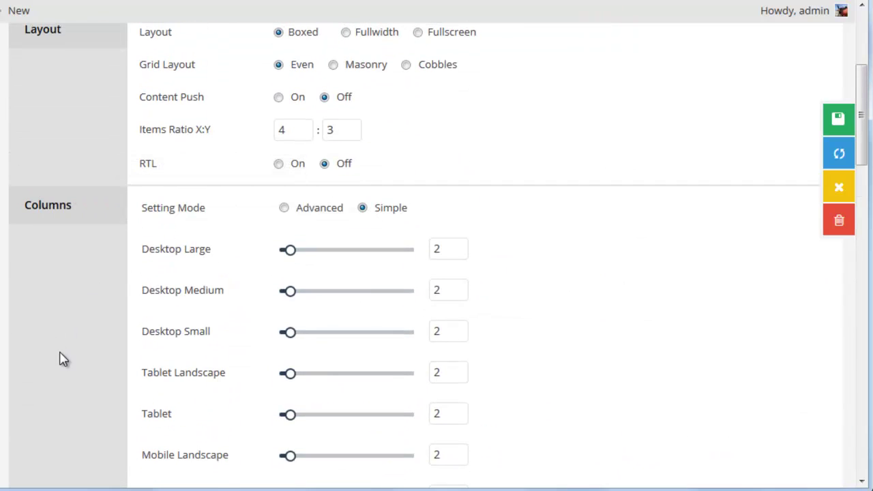
{"action": "scroll", "coordinate": [61, 354], "scroll_direction": "up", "scroll_amount": 3}
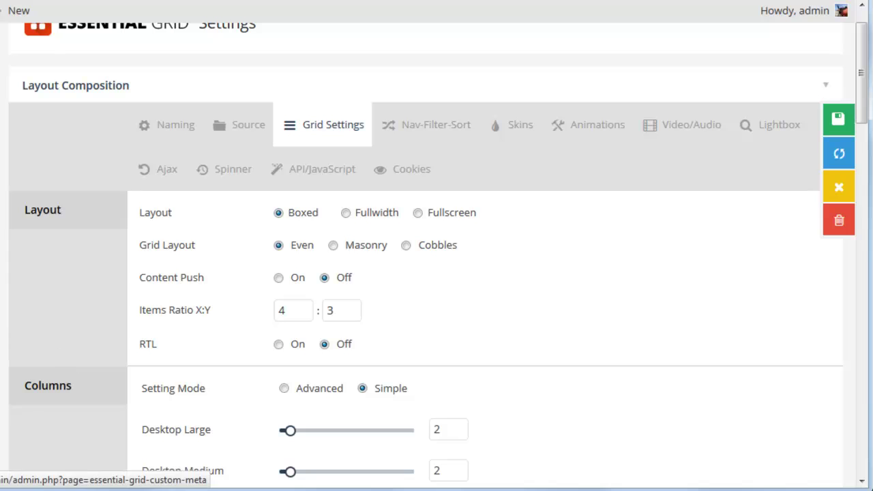
{"action": "left_click", "coordinate": [446, 130]}
{"action": "scroll", "coordinate": [784, 276], "scroll_direction": "down", "scroll_amount": 15}
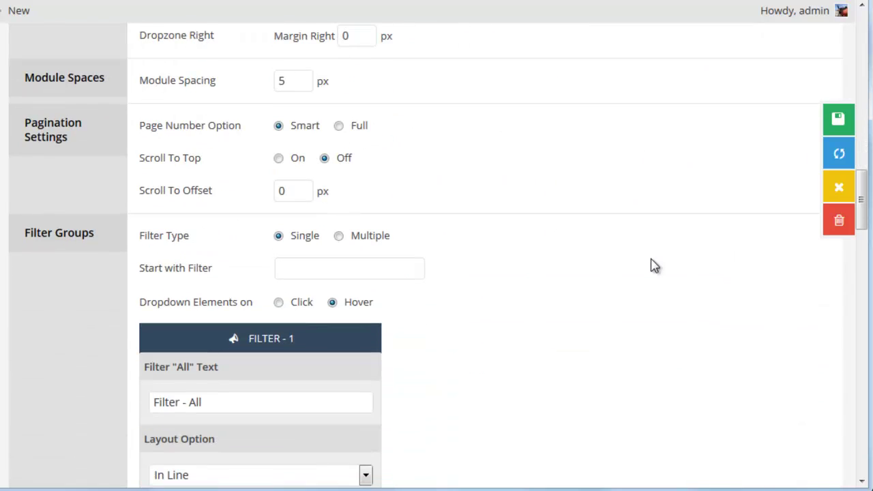
{"action": "scroll", "coordinate": [481, 260], "scroll_direction": "down", "scroll_amount": 10}
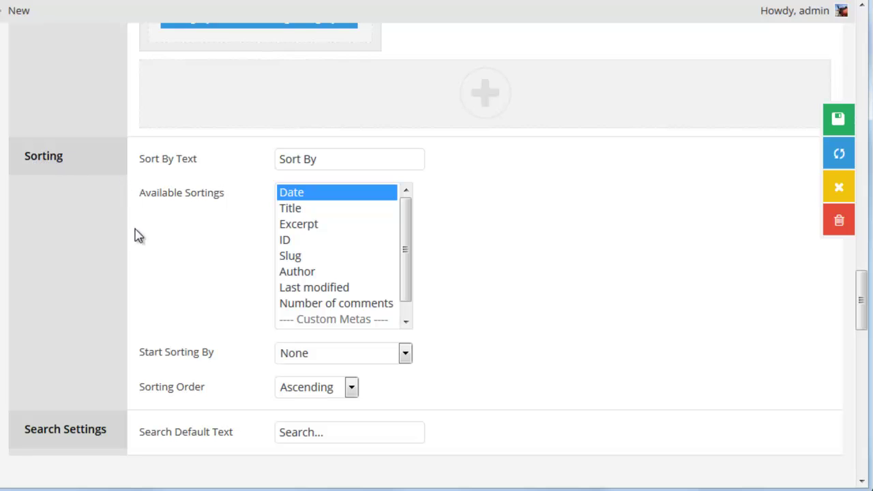
{"action": "left_click_drag", "start_coordinate": [405, 266], "coordinate": [405, 296]}
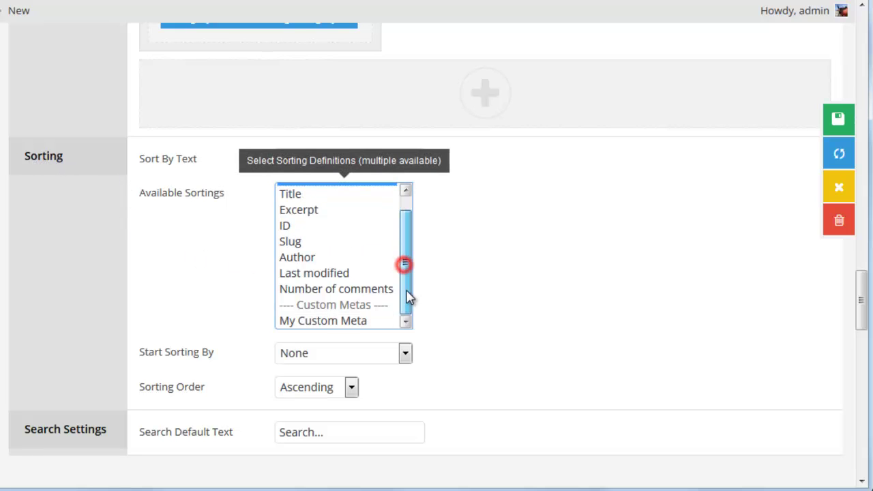
{"action": "left_click", "coordinate": [322, 321]}
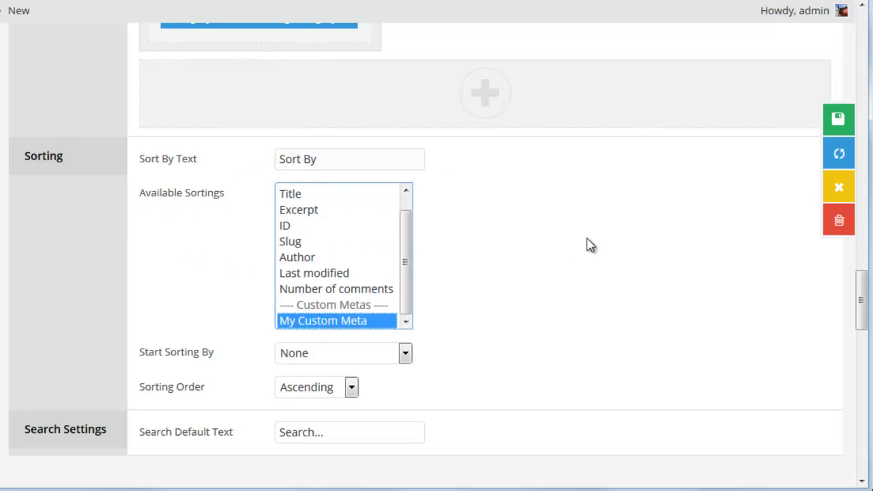
Step: Set the grid to start sorting by My Custom Meta and keep the sorting order Ascending
{"action": "scroll", "coordinate": [542, 248], "scroll_direction": "down", "scroll_amount": 2}
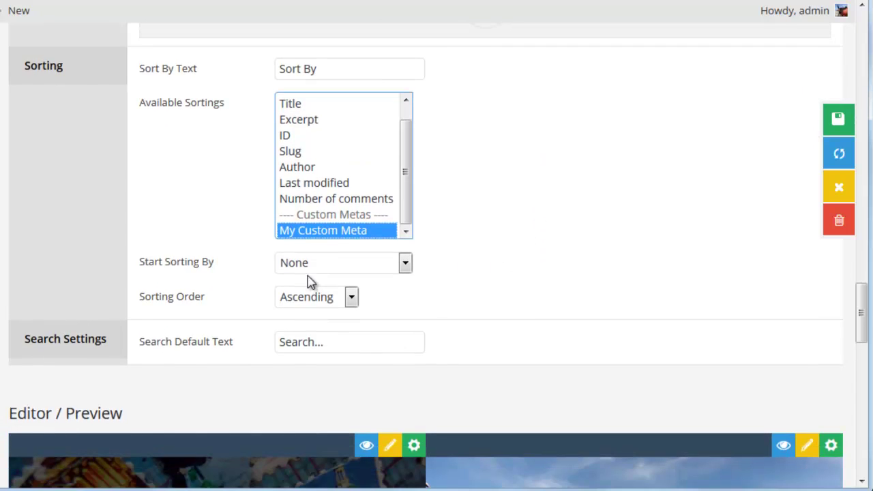
{"action": "left_click", "coordinate": [328, 263]}
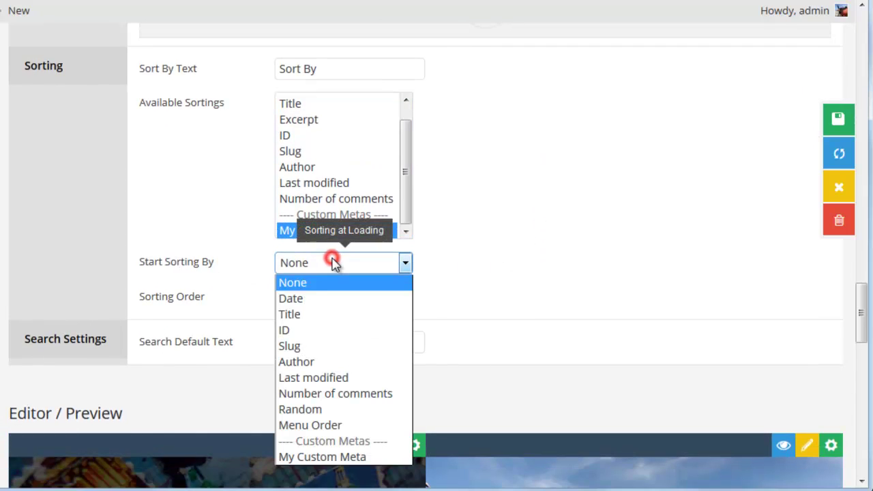
{"action": "left_click", "coordinate": [303, 457]}
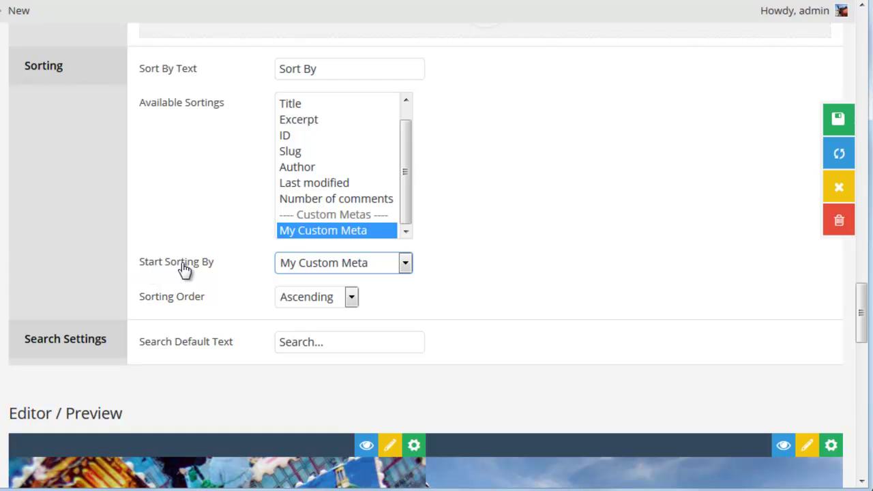
{"action": "left_click", "coordinate": [316, 299]}
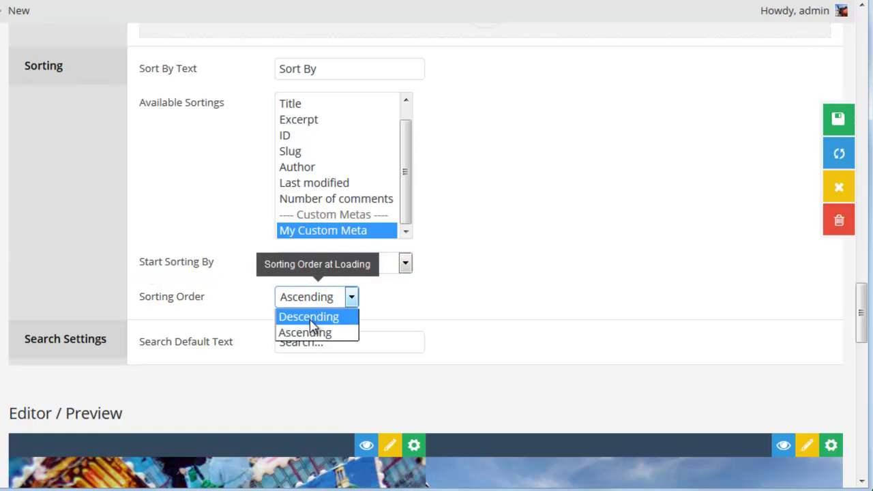
{"action": "left_click", "coordinate": [491, 280]}
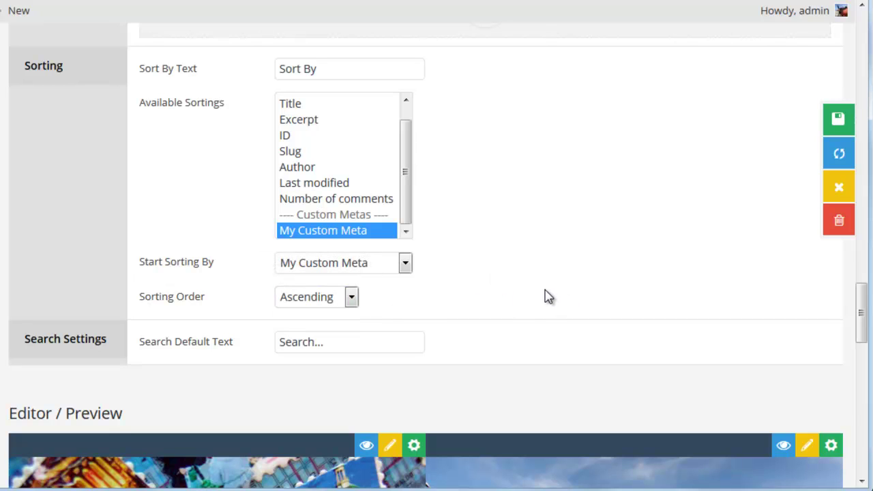
Step: Review the grid's available sorting options, filter group settings and navigation modules
{"action": "scroll", "coordinate": [549, 296], "scroll_direction": "down", "scroll_amount": 3}
{"action": "scroll", "coordinate": [549, 296], "scroll_direction": "up", "scroll_amount": 5}
{"action": "scroll", "coordinate": [549, 296], "scroll_direction": "down", "scroll_amount": 1}
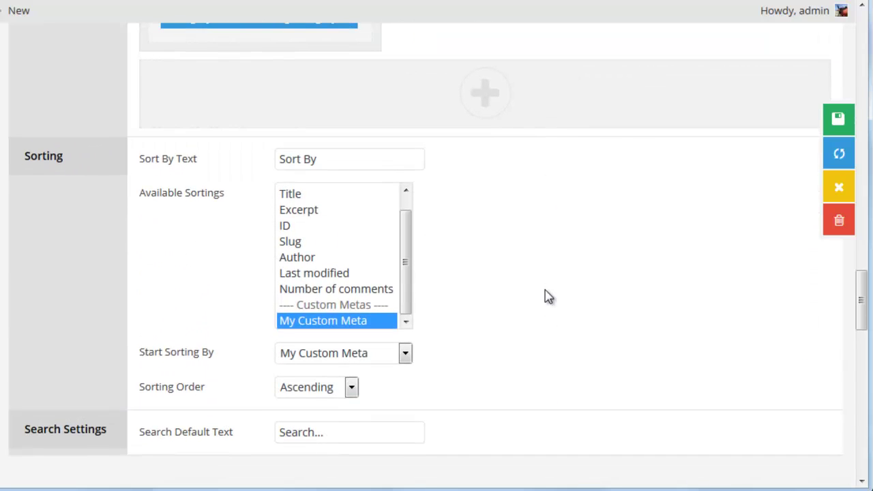
{"action": "scroll", "coordinate": [549, 297], "scroll_direction": "up", "scroll_amount": 1}
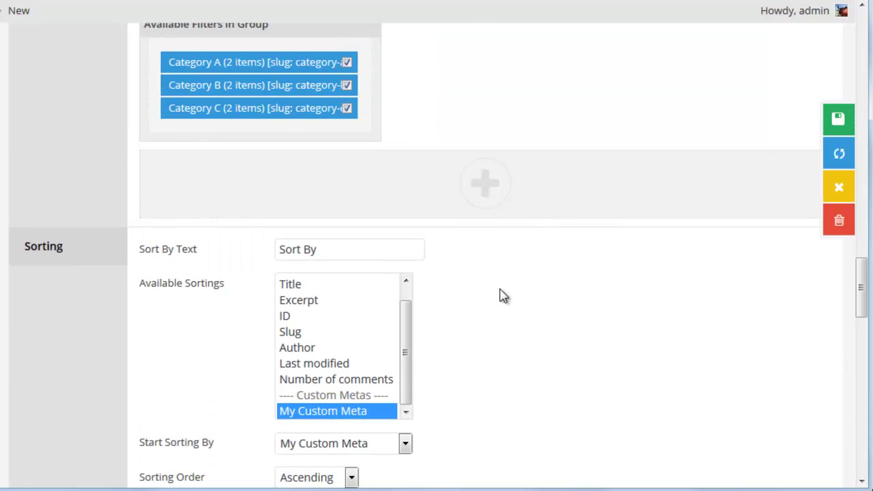
{"action": "scroll", "coordinate": [500, 296], "scroll_direction": "down", "scroll_amount": 1}
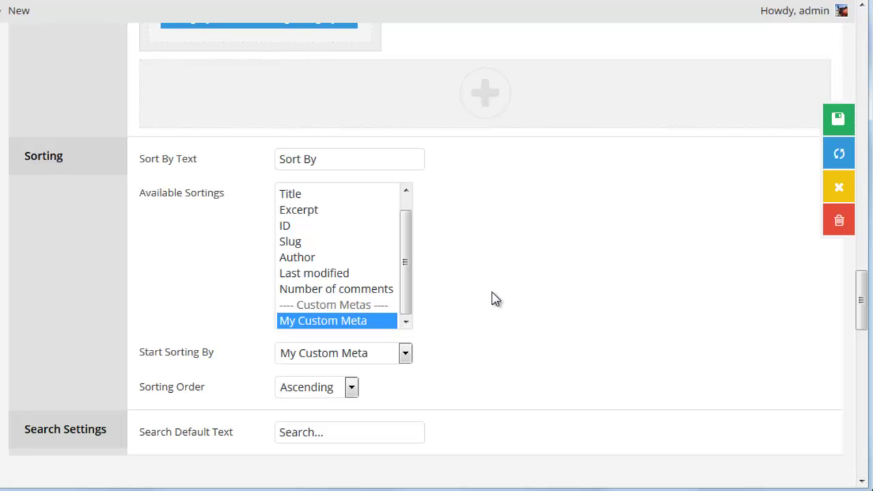
{"action": "left_click_drag", "start_coordinate": [407, 282], "coordinate": [407, 250]}
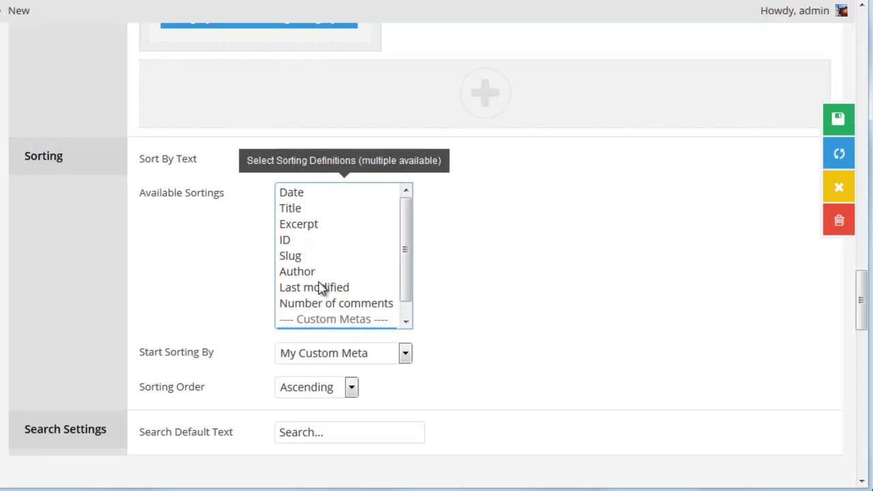
{"action": "left_click", "coordinate": [484, 262]}
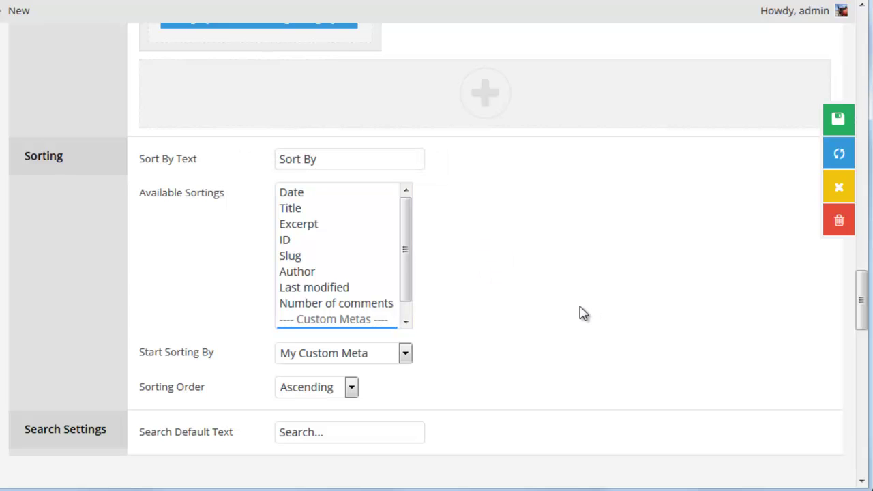
{"action": "scroll", "coordinate": [583, 313], "scroll_direction": "up", "scroll_amount": 20}
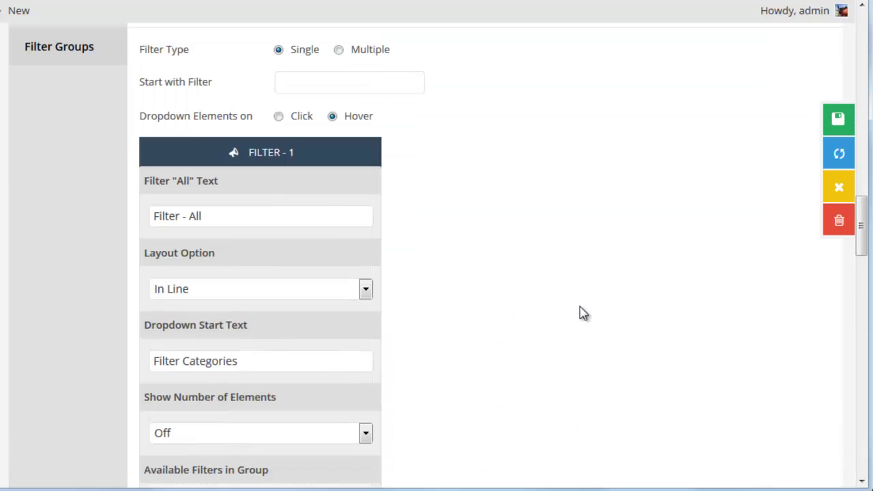
{"action": "scroll", "coordinate": [580, 312], "scroll_direction": "up", "scroll_amount": 3}
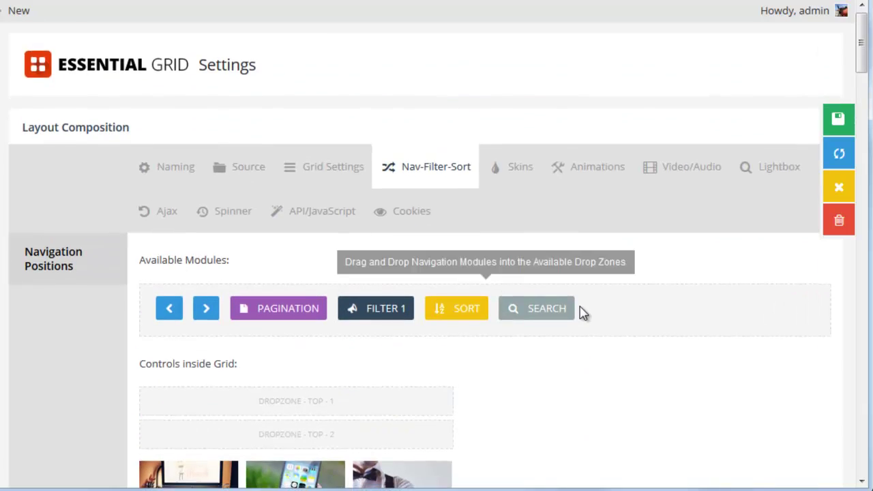
{"action": "scroll", "coordinate": [581, 311], "scroll_direction": "down", "scroll_amount": 3}
Step: Start a new custom meta in Meta Data Handling with the name My Custom Sort and the handle my-custom-sort
{"action": "mouse_move", "coordinate": [265, 256]}
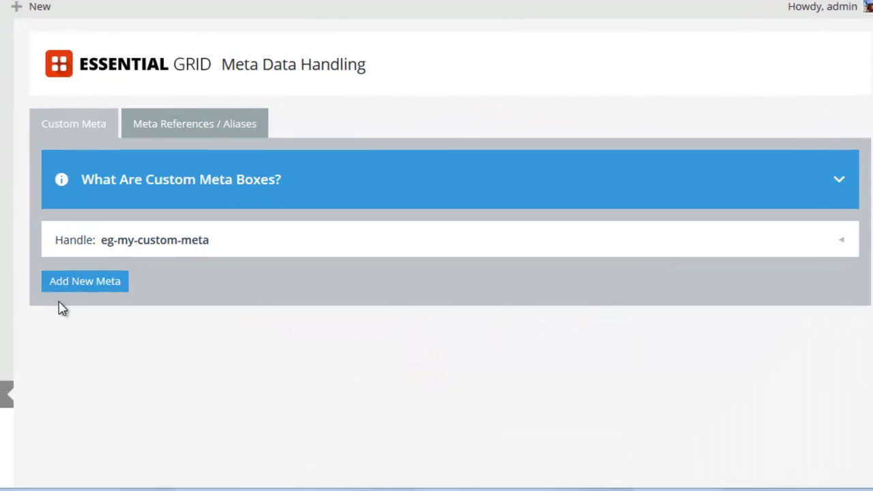
{"action": "left_click", "coordinate": [215, 280]}
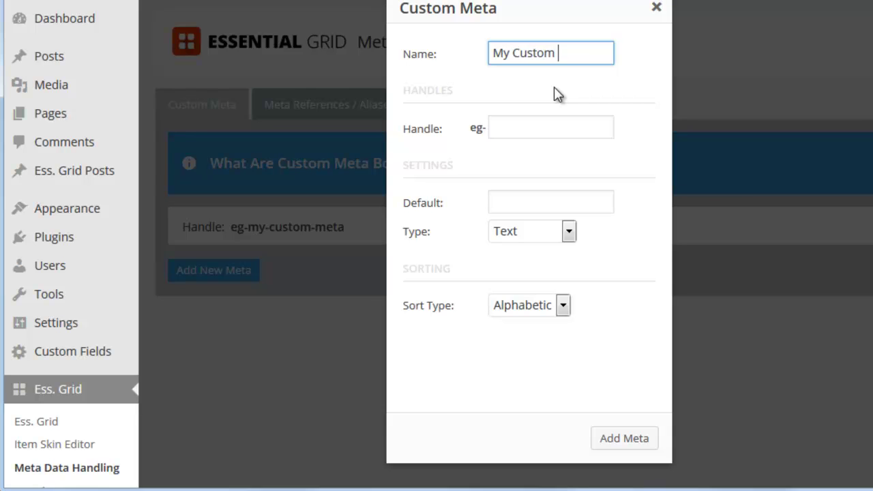
{"action": "left_click", "coordinate": [544, 123]}
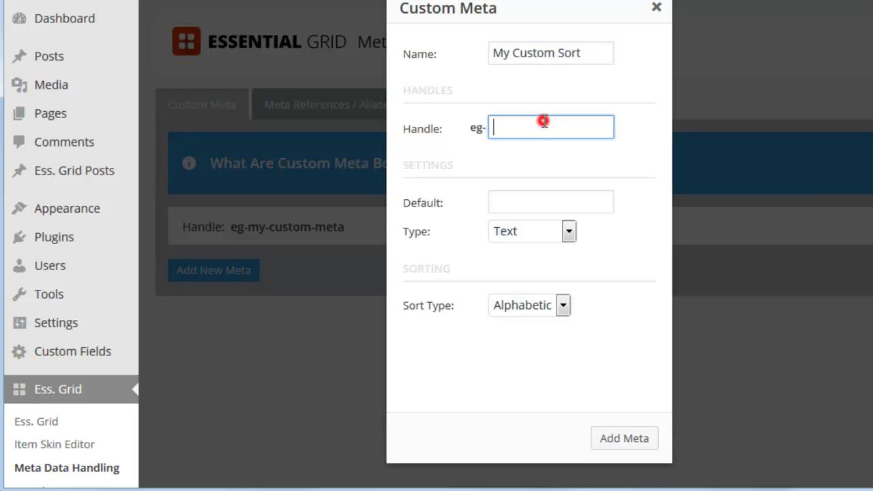
{"action": "type", "text": "my-custom-sort"}
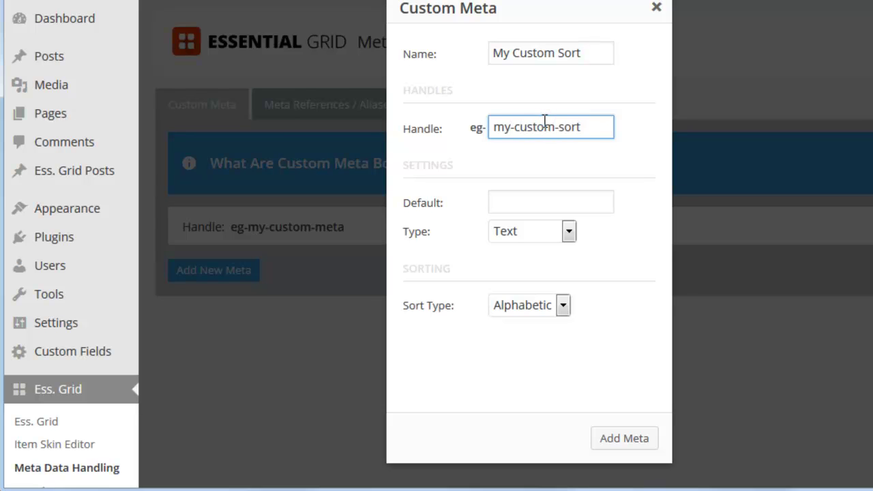
Step: Keep the new meta's type as Text, set Numeric sorting and a default of 999, and add the meta
{"action": "left_click", "coordinate": [539, 235]}
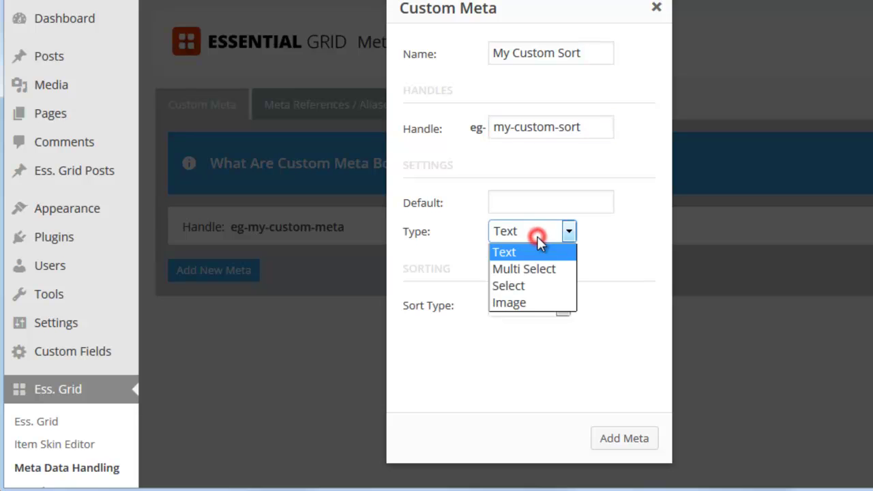
{"action": "left_click", "coordinate": [618, 239]}
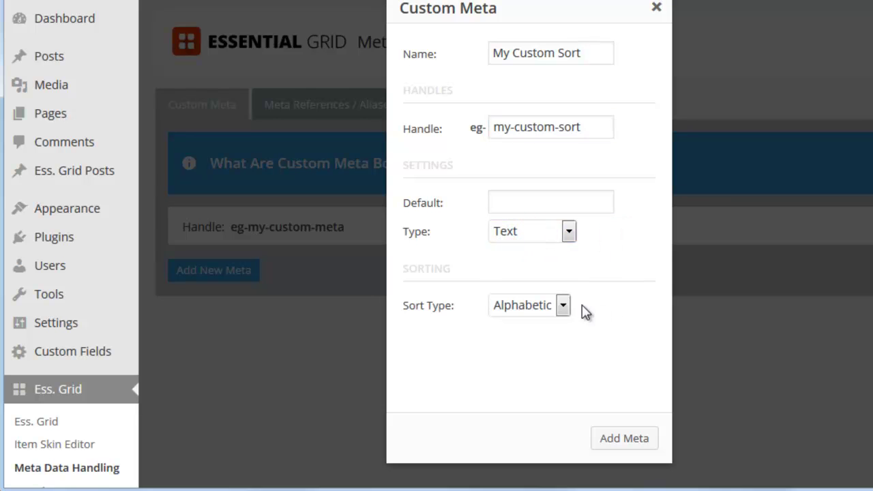
{"action": "left_click", "coordinate": [540, 313]}
{"action": "left_click", "coordinate": [524, 343]}
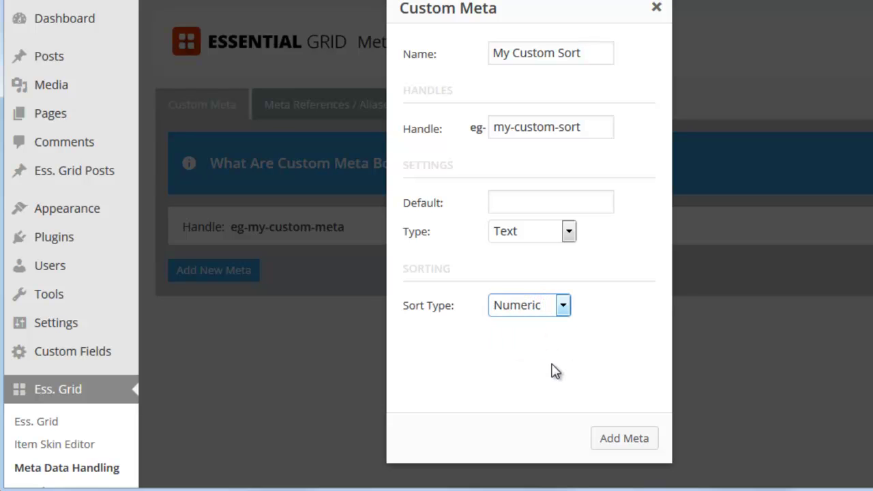
{"action": "left_click", "coordinate": [507, 204]}
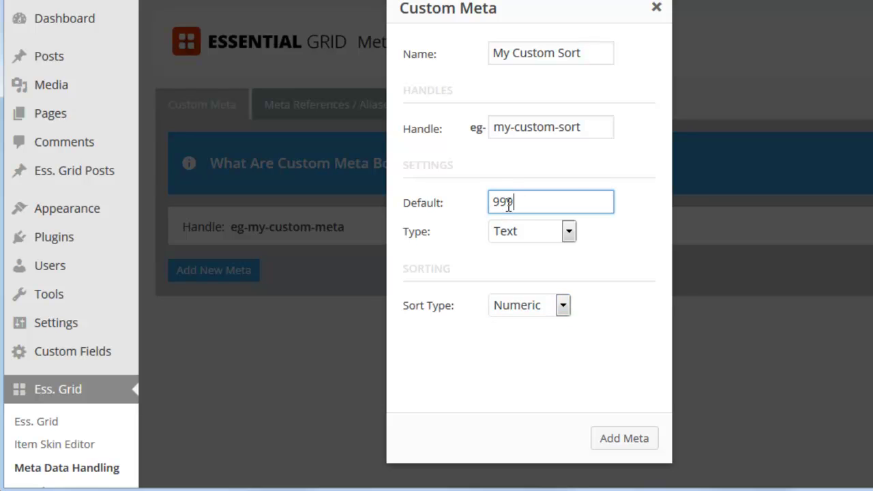
{"action": "type", "text": "999"}
{"action": "left_click", "coordinate": [605, 281]}
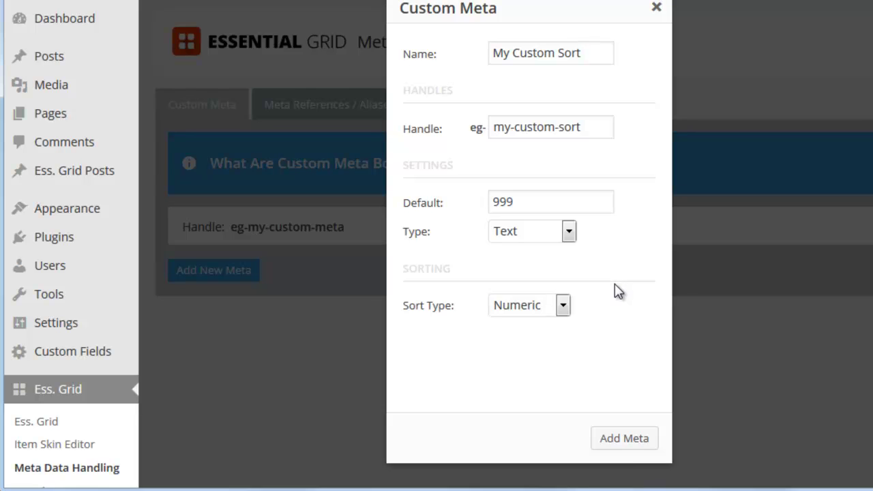
{"action": "left_click", "coordinate": [620, 441]}
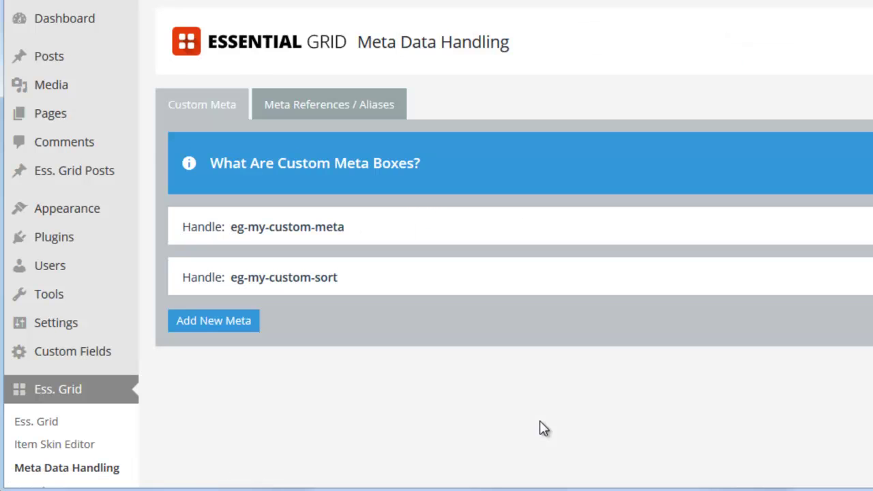
Step: Open the Railroad post for editing from the list of all posts
{"action": "left_click", "coordinate": [42, 56]}
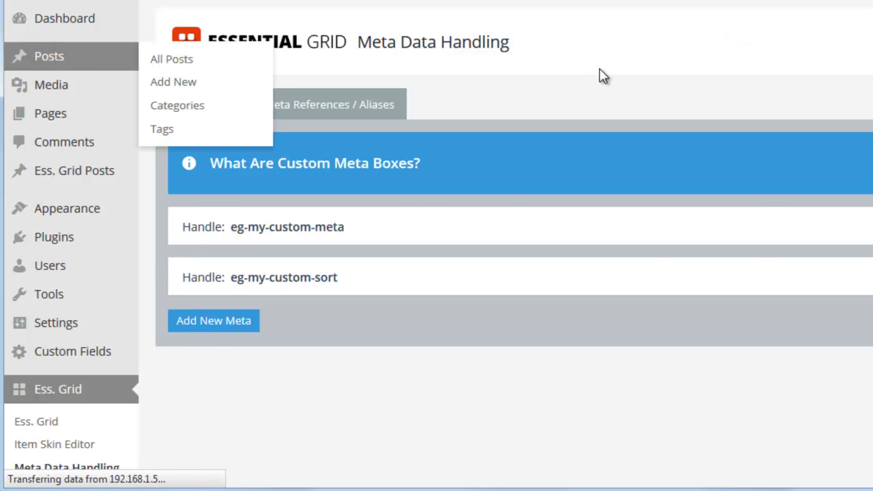
{"action": "mouse_move", "coordinate": [348, 140]}
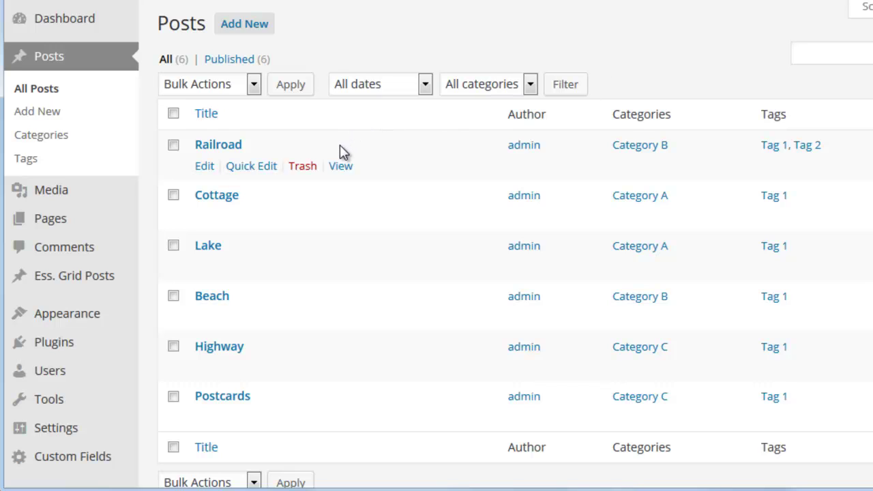
{"action": "right_click", "coordinate": [204, 166]}
{"action": "key", "text": "Escape"}
{"action": "left_click", "coordinate": [204, 166]}
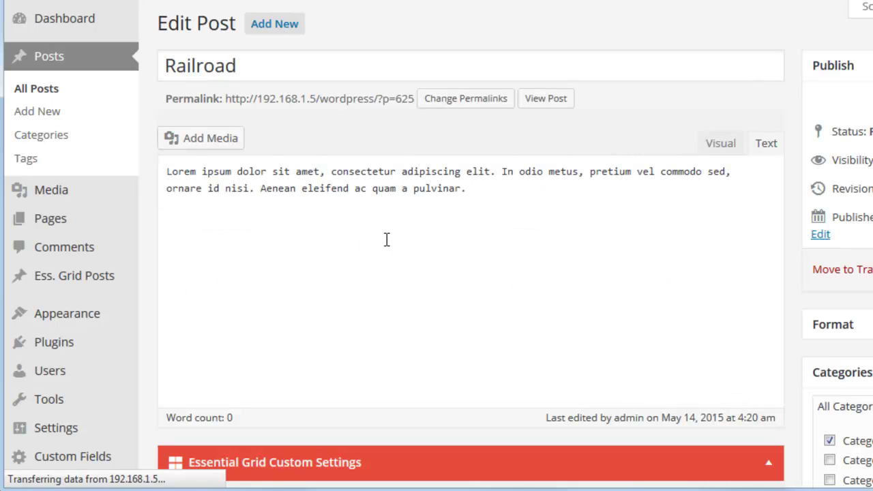
Step: Set the Railroad post's My Custom Sort value to 1 in its Essential Grid custom settings
{"action": "scroll", "coordinate": [379, 251], "scroll_direction": "down", "scroll_amount": 5}
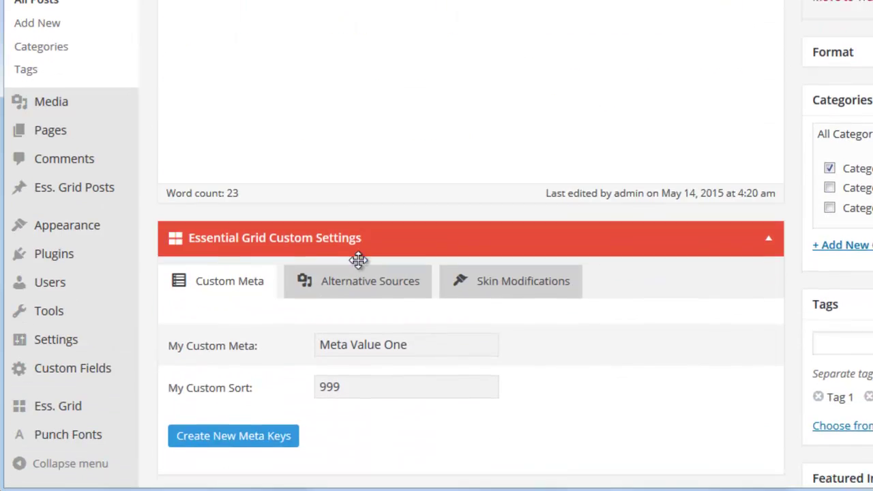
{"action": "scroll", "coordinate": [302, 230], "scroll_direction": "down", "scroll_amount": 3}
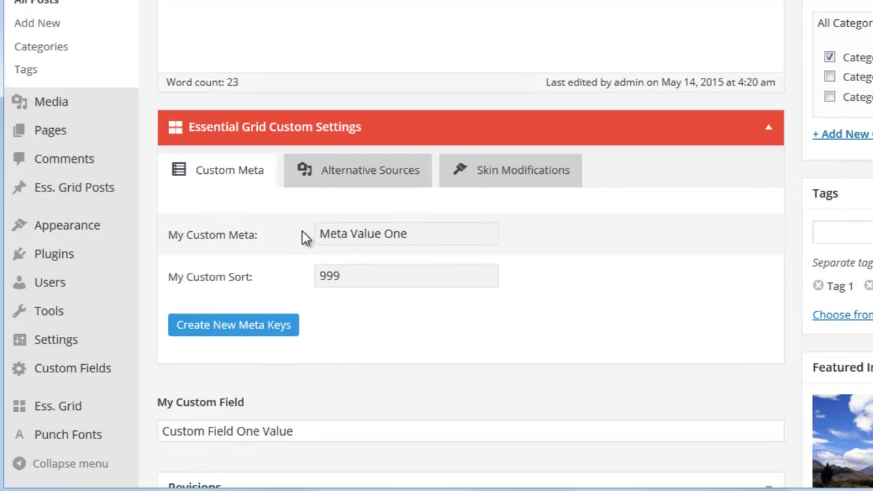
{"action": "double_click", "coordinate": [345, 276]}
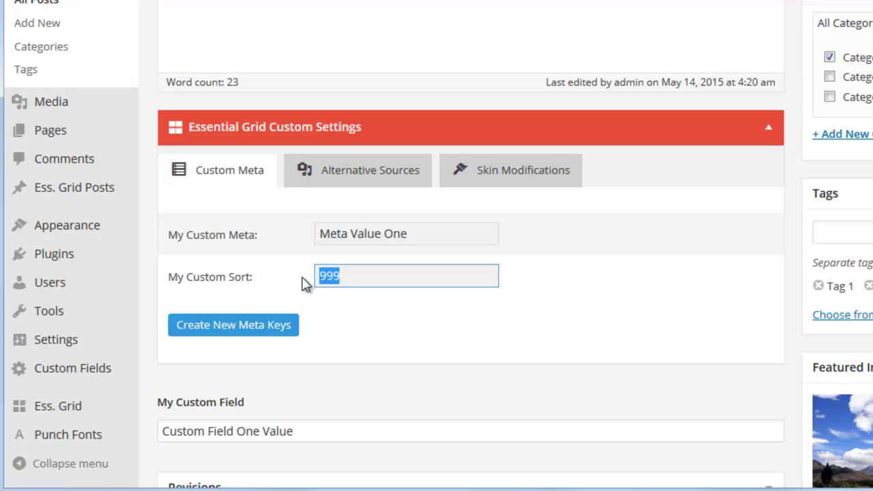
{"action": "type", "text": "1"}
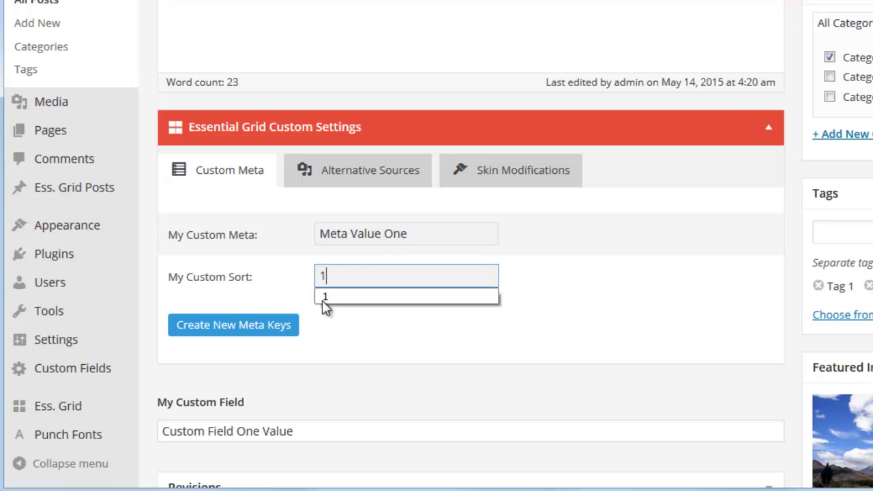
{"action": "left_click", "coordinate": [627, 295]}
{"action": "scroll", "coordinate": [630, 297], "scroll_direction": "up", "scroll_amount": 2}
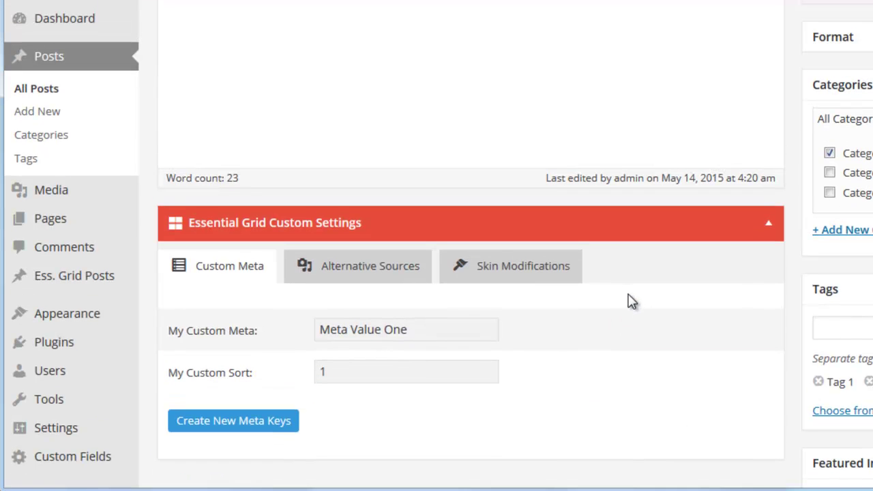
{"action": "scroll", "coordinate": [631, 301], "scroll_direction": "up", "scroll_amount": 3}
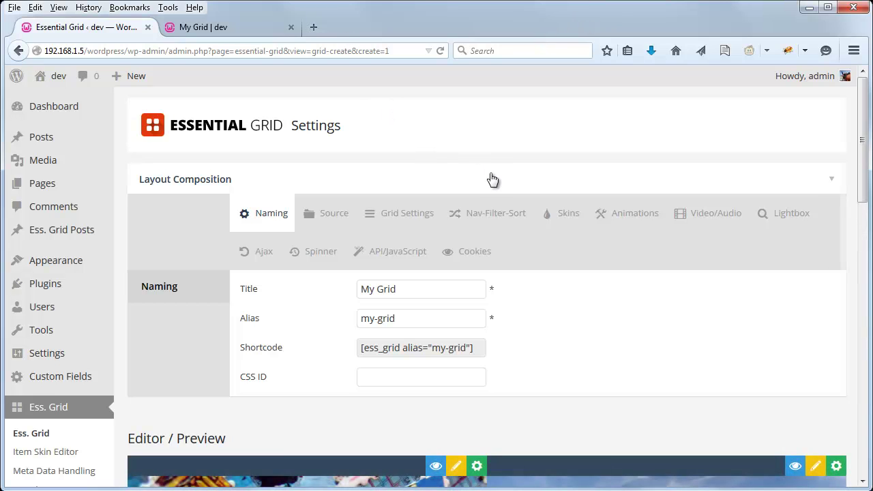
Step: Select My Custom Sort as the available sorting in My Grid's Nav-Filter-Sort settings
{"action": "left_click", "coordinate": [496, 217]}
{"action": "scroll", "coordinate": [624, 253], "scroll_direction": "down", "scroll_amount": 3}
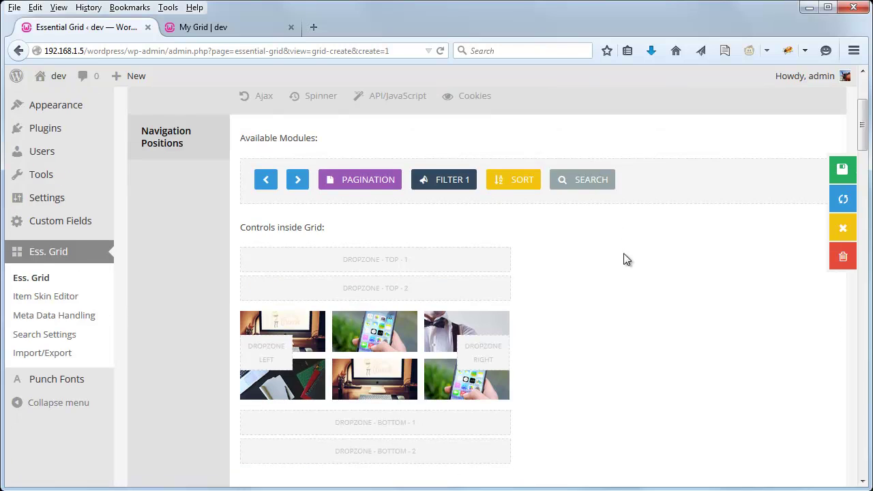
{"action": "scroll", "coordinate": [606, 246], "scroll_direction": "down", "scroll_amount": 10}
{"action": "scroll", "coordinate": [580, 250], "scroll_direction": "down", "scroll_amount": 15}
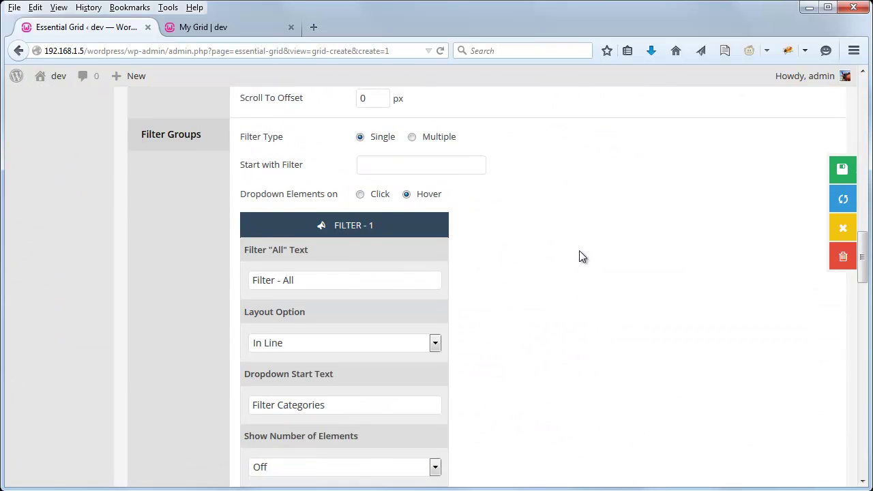
{"action": "scroll", "coordinate": [578, 257], "scroll_direction": "up", "scroll_amount": 3}
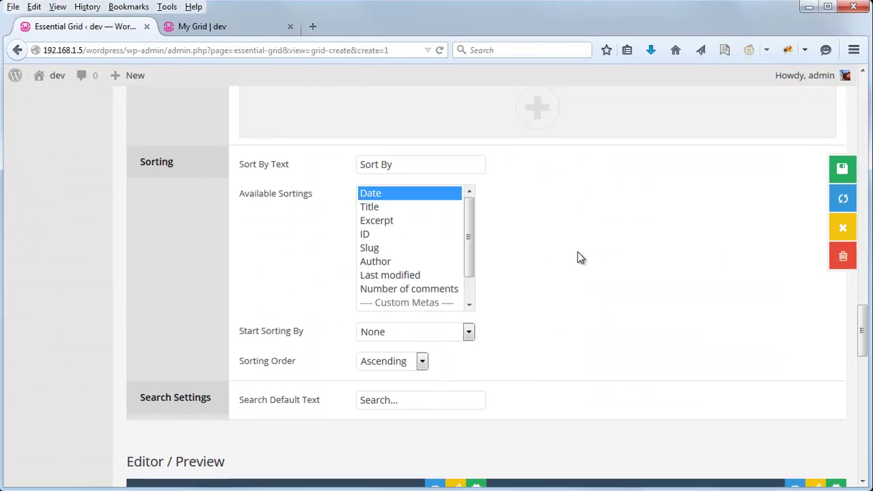
{"action": "left_click_drag", "start_coordinate": [405, 203], "coordinate": [409, 230]}
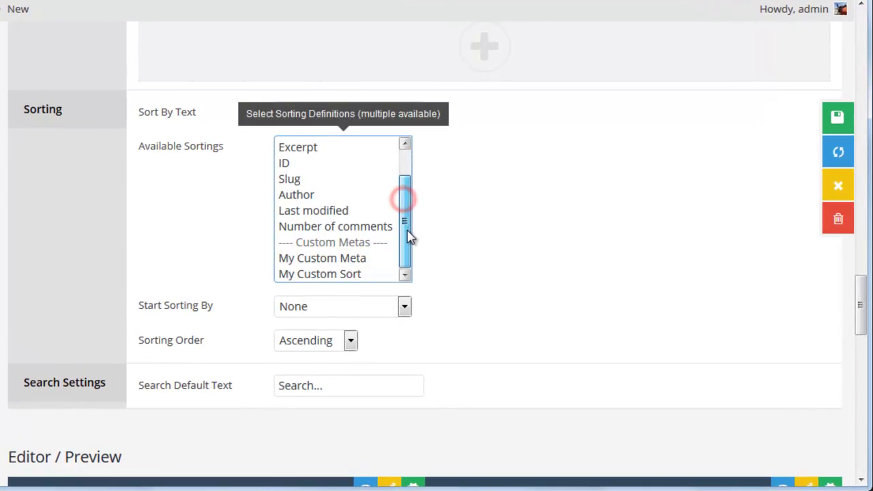
{"action": "left_click", "coordinate": [323, 276]}
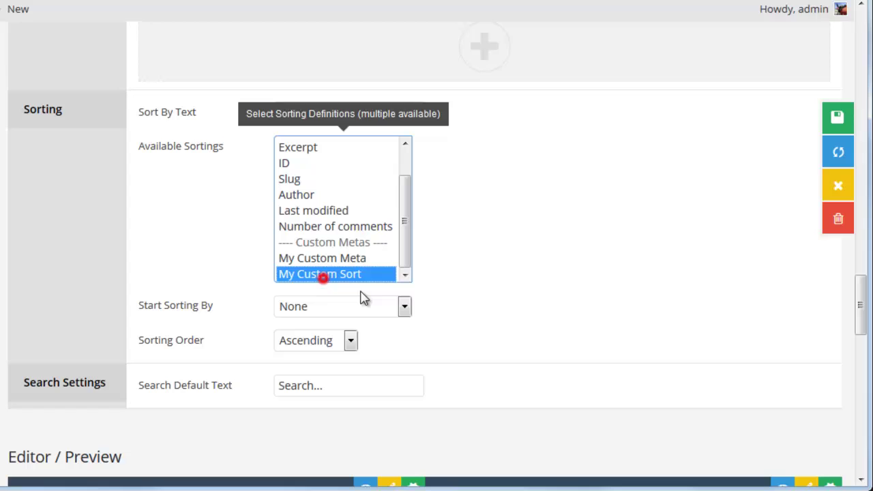
Step: Set the grid to start sorting by My Custom Sort, keep the order Ascending, and save the grid
{"action": "left_click", "coordinate": [319, 307]}
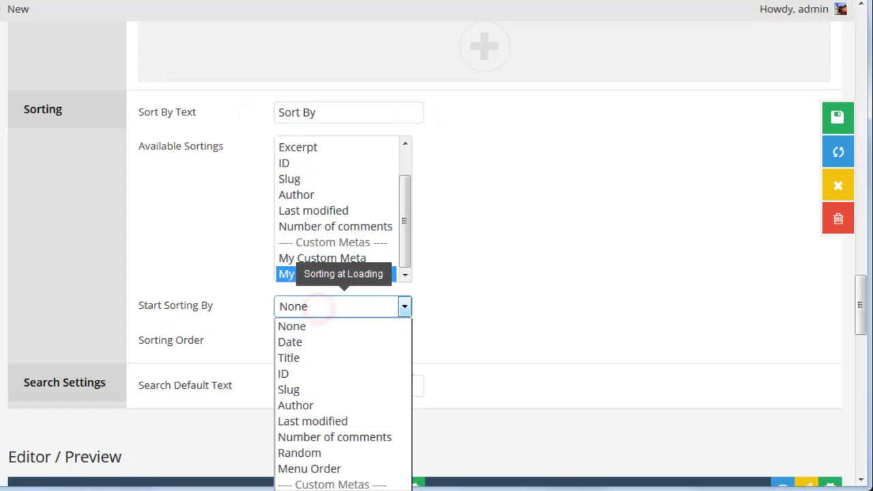
{"action": "left_click", "coordinate": [319, 488]}
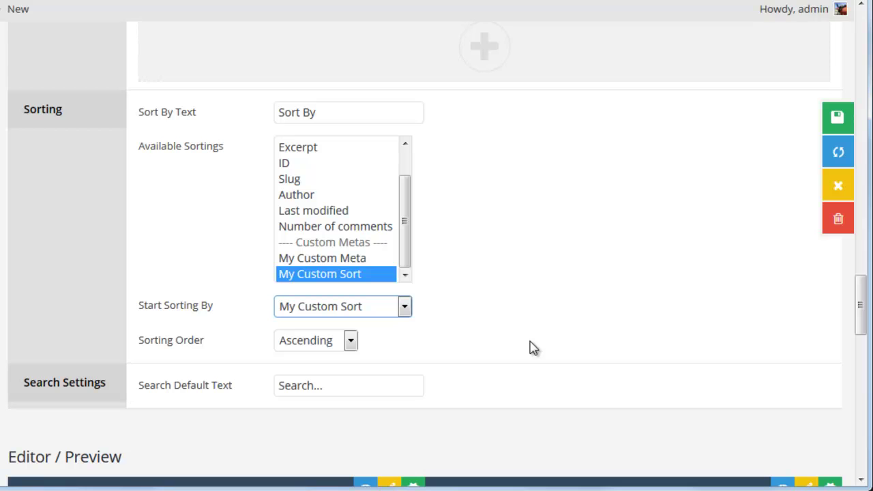
{"action": "left_click", "coordinate": [311, 345]}
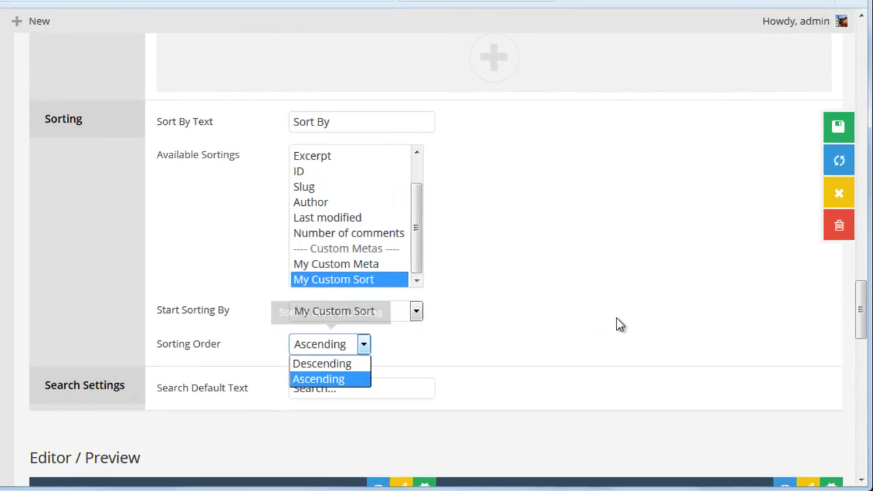
{"action": "left_click", "coordinate": [702, 302]}
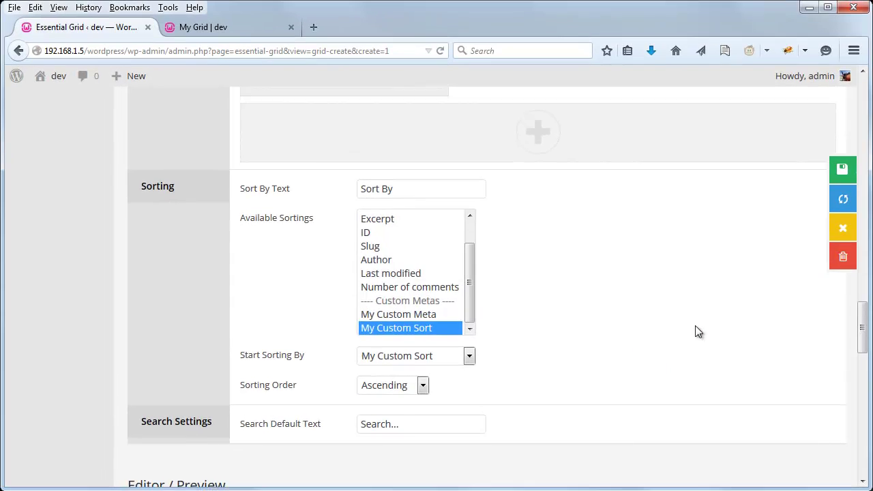
{"action": "scroll", "coordinate": [696, 330], "scroll_direction": "up", "scroll_amount": 3}
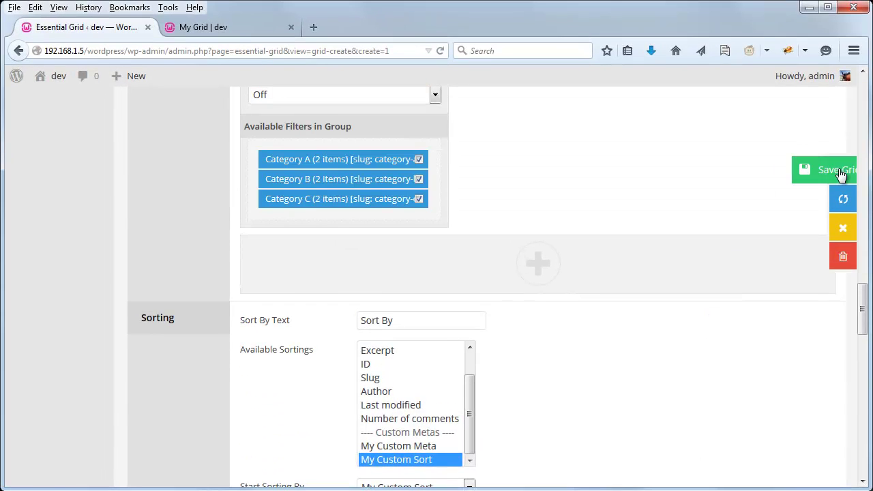
{"action": "left_click", "coordinate": [819, 173]}
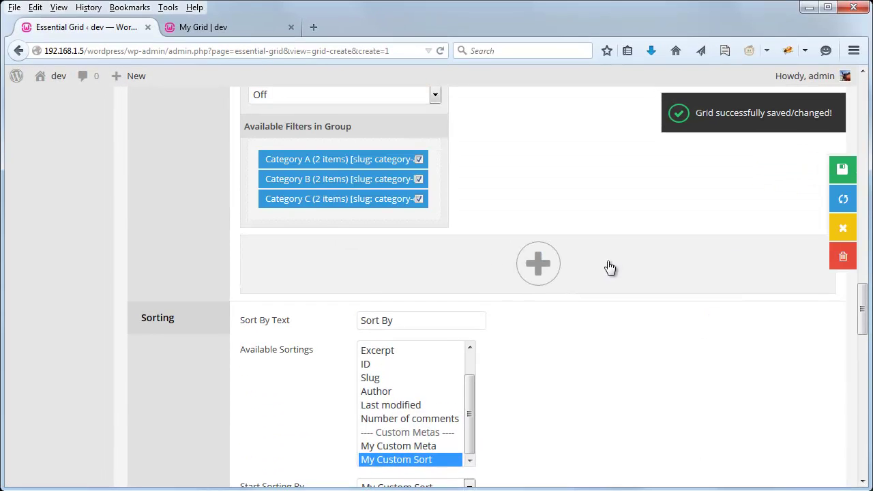
Step: Reload the My Grid page on the site and check the order of its items
{"action": "left_click", "coordinate": [216, 27]}
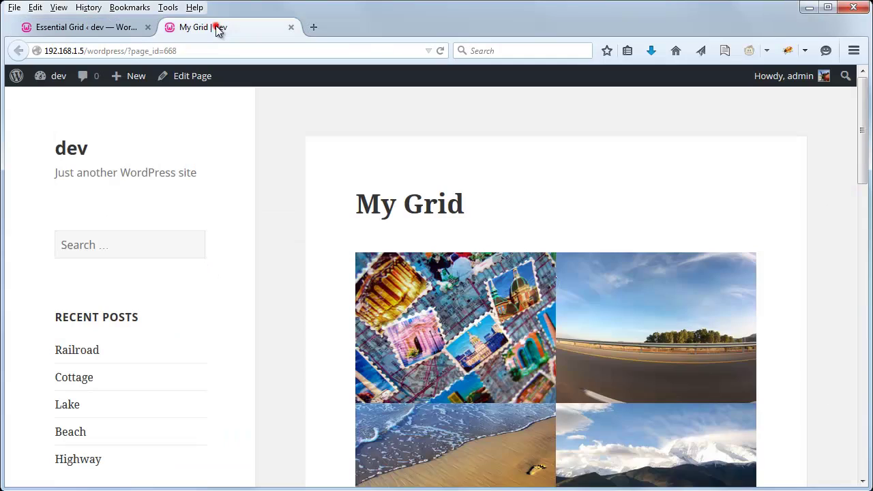
{"action": "left_click", "coordinate": [440, 51]}
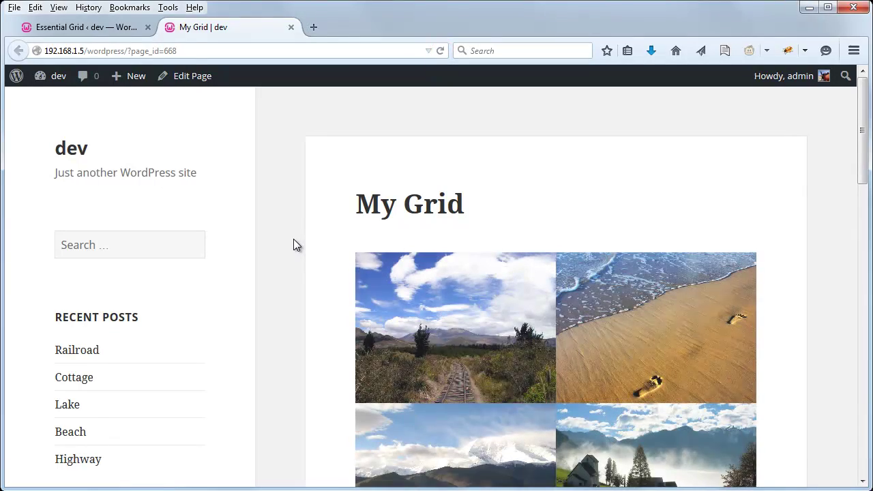
{"action": "scroll", "coordinate": [293, 245], "scroll_direction": "down", "scroll_amount": 8}
{"action": "scroll", "coordinate": [293, 242], "scroll_direction": "up", "scroll_amount": 8}
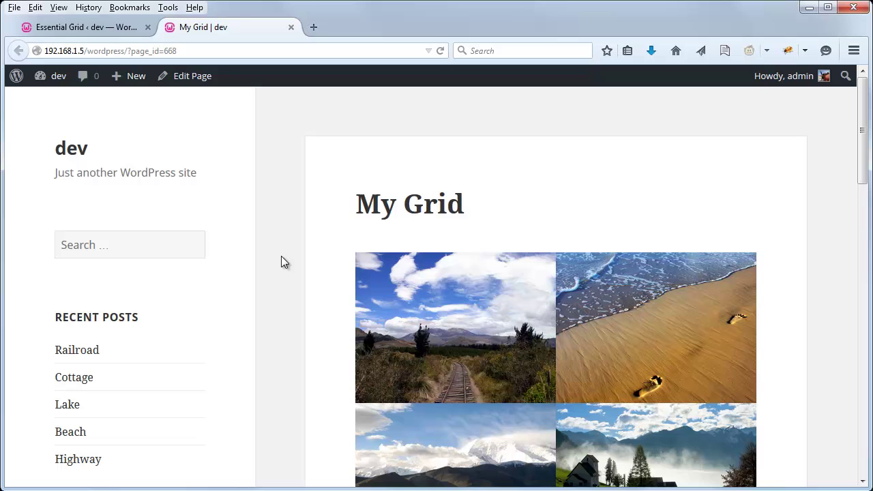
Step: Return to the WordPress admin and view the list of all posts
{"action": "left_click", "coordinate": [75, 27]}
{"action": "scroll", "coordinate": [534, 280], "scroll_direction": "up", "scroll_amount": 20}
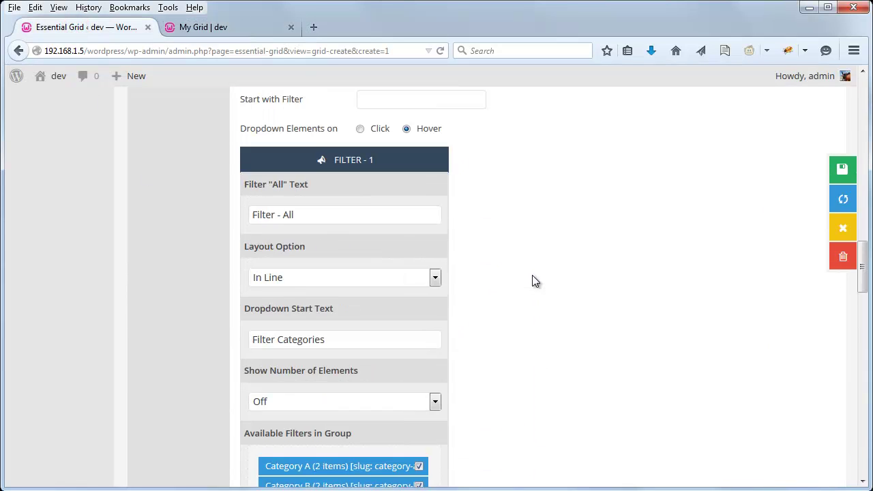
{"action": "scroll", "coordinate": [534, 282], "scroll_direction": "up", "scroll_amount": 1}
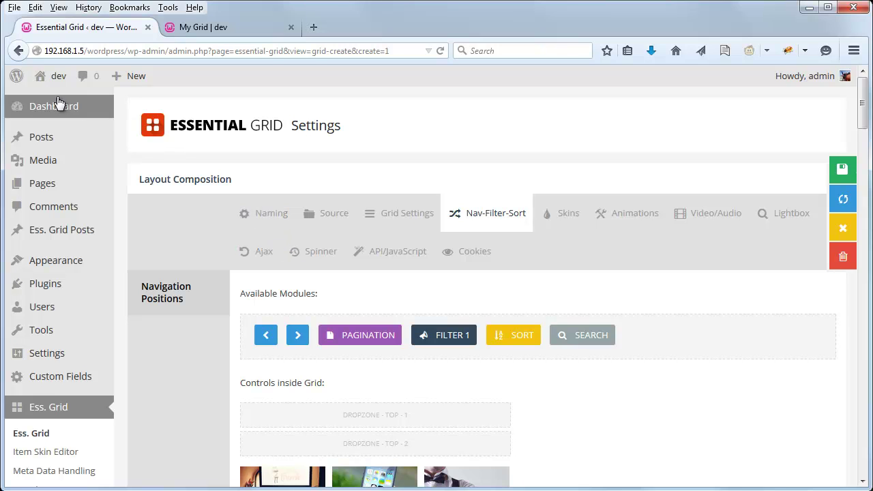
{"action": "left_click", "coordinate": [51, 138]}
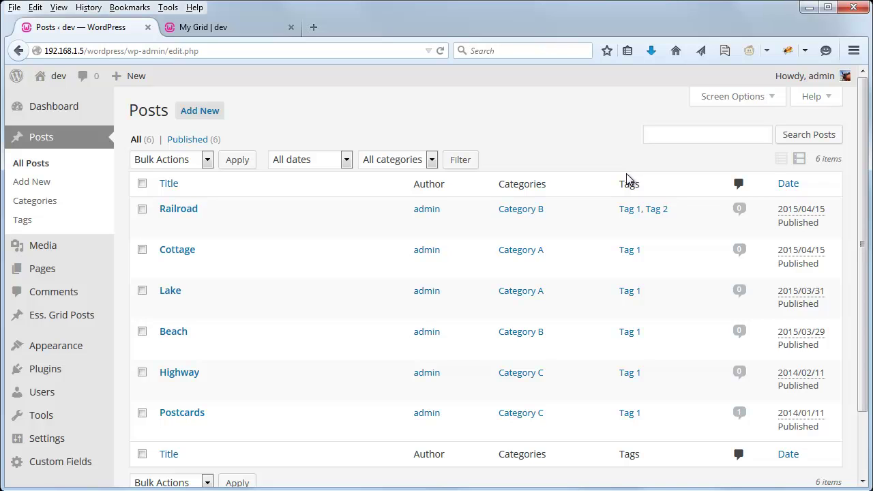
Step: Open the Meta References / Aliases section of Essential Grid's Meta Data Handling
{"action": "scroll", "coordinate": [307, 312], "scroll_direction": "down", "scroll_amount": 2}
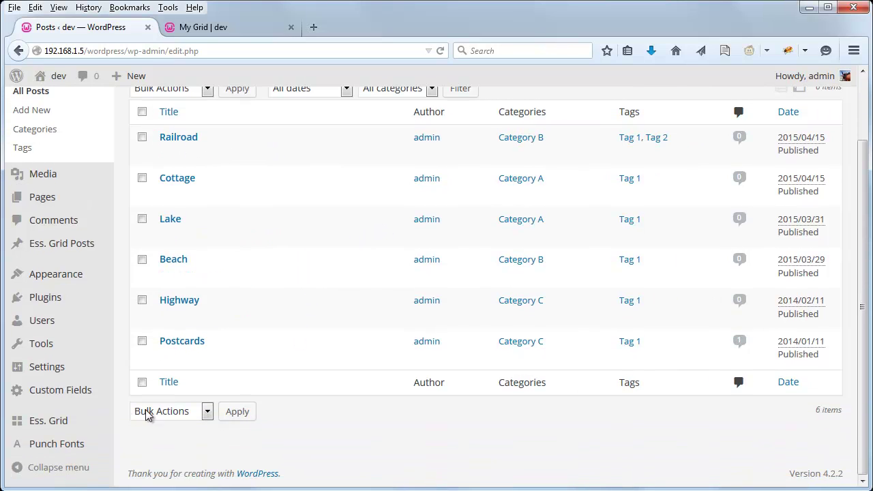
{"action": "mouse_move", "coordinate": [73, 421]}
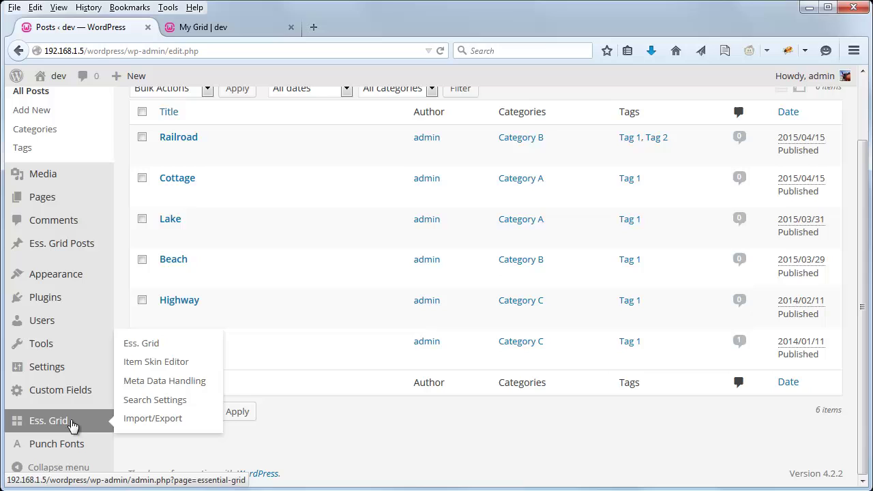
{"action": "left_click", "coordinate": [151, 385]}
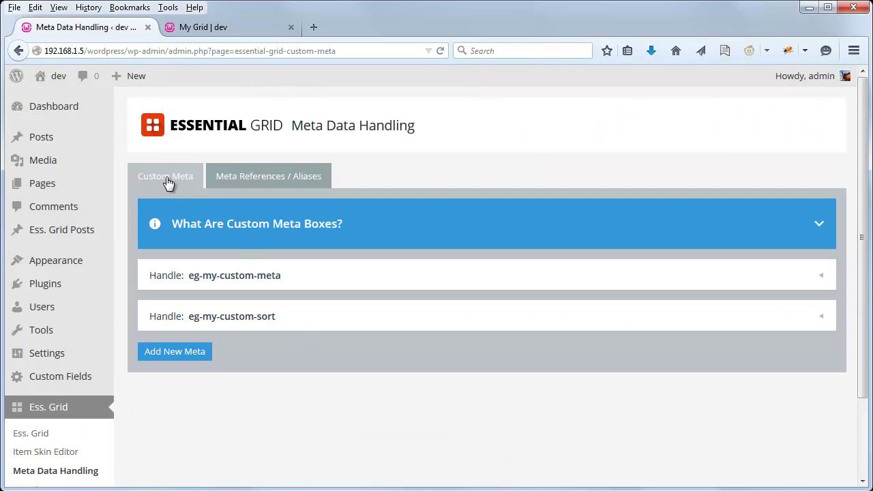
{"action": "left_click", "coordinate": [251, 181]}
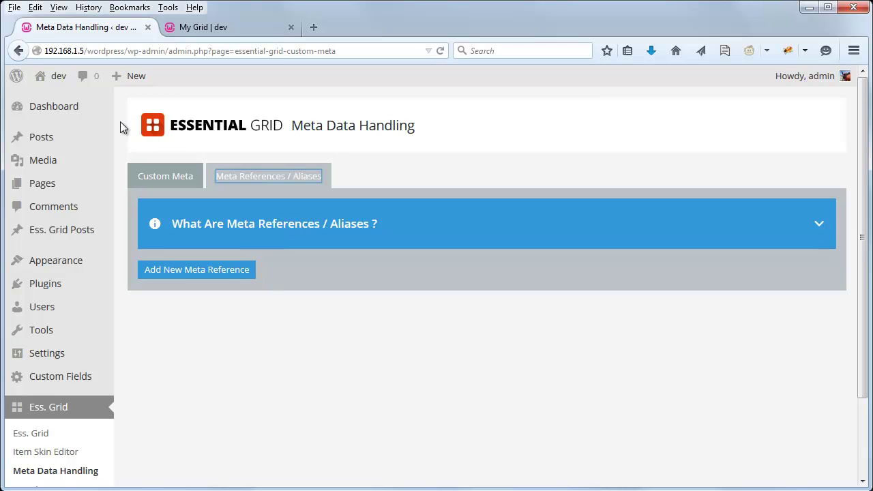
{"action": "right_click", "coordinate": [61, 137]}
{"action": "left_click", "coordinate": [371, 387]}
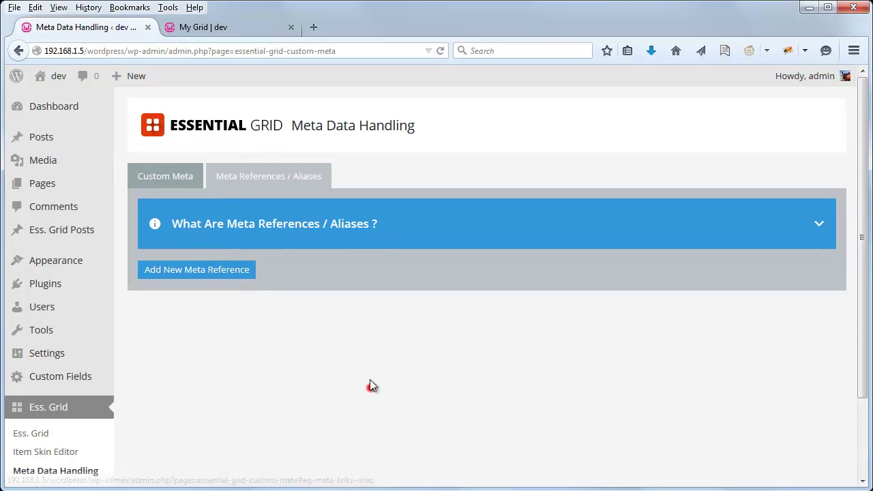
Step: Open My Field Group from Custom Fields and examine the field name of My Custom Field
{"action": "left_click", "coordinate": [54, 377]}
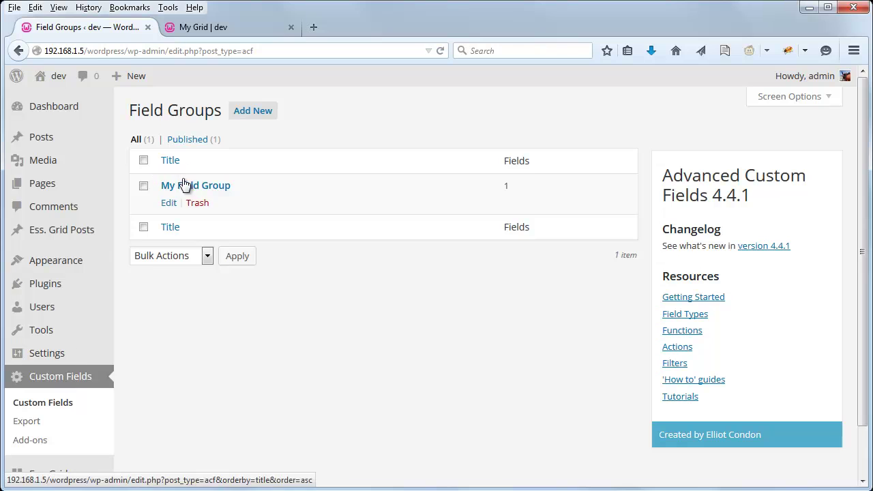
{"action": "left_click", "coordinate": [167, 203]}
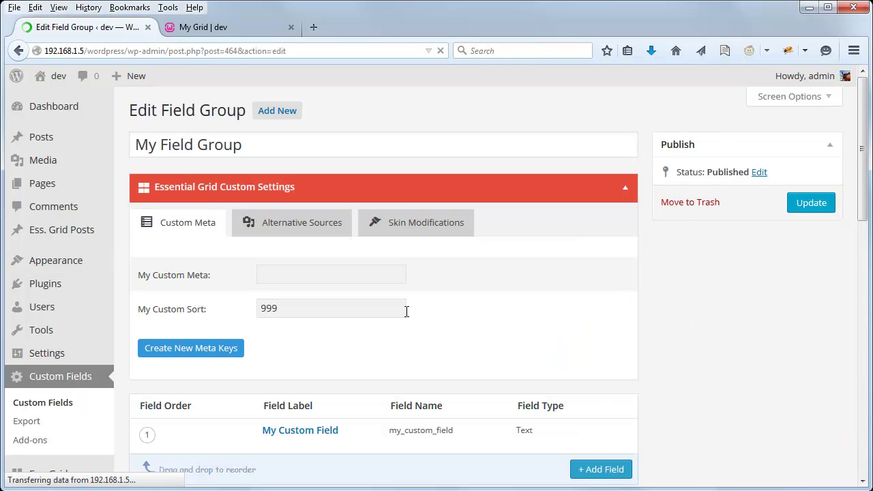
{"action": "scroll", "coordinate": [405, 311], "scroll_direction": "down", "scroll_amount": 2}
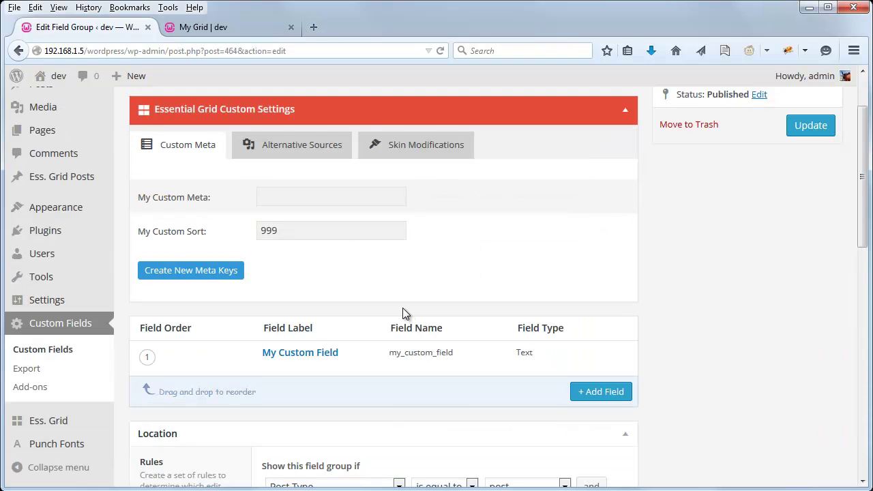
{"action": "scroll", "coordinate": [402, 308], "scroll_direction": "down", "scroll_amount": 2}
{"action": "mouse_move", "coordinate": [392, 281]}
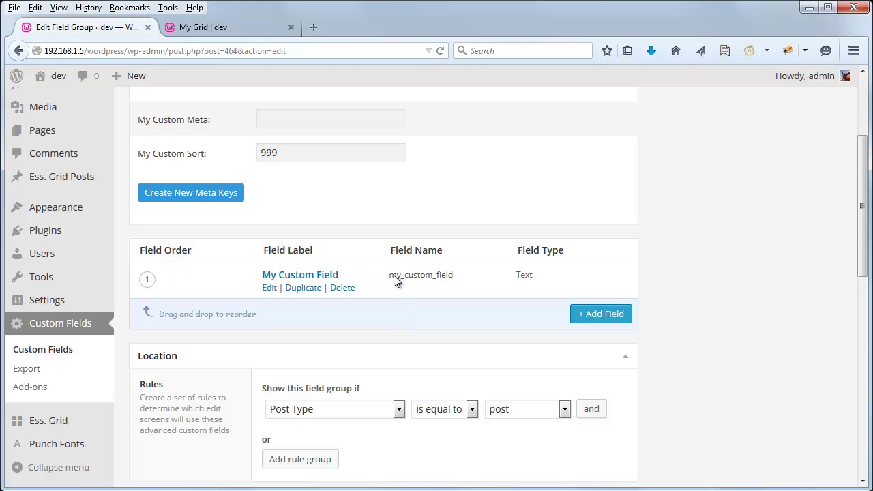
Step: Copy the field name my_custom_field of My Custom Field from the field group
{"action": "left_click_drag", "start_coordinate": [389, 276], "coordinate": [456, 278]}
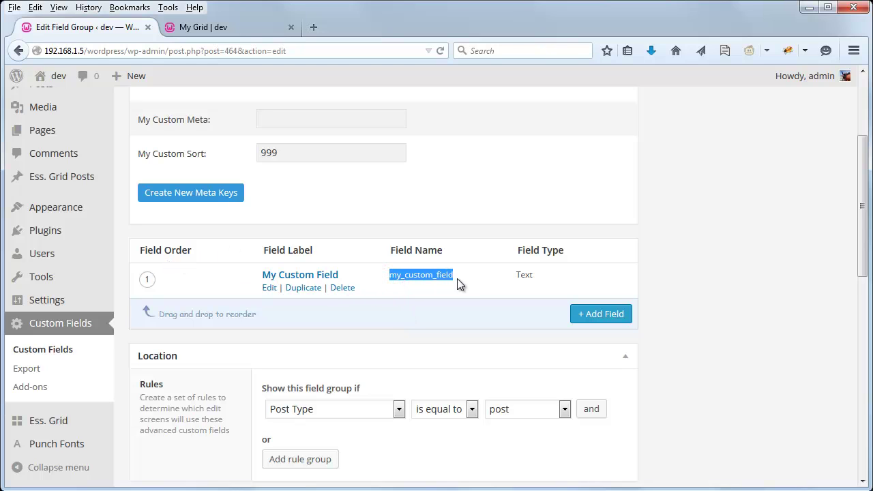
{"action": "right_click", "coordinate": [432, 276]}
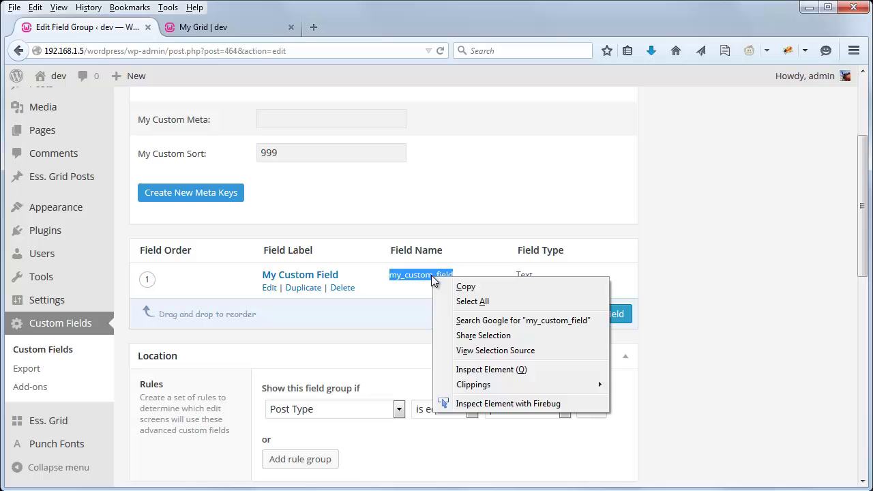
{"action": "left_click", "coordinate": [466, 287]}
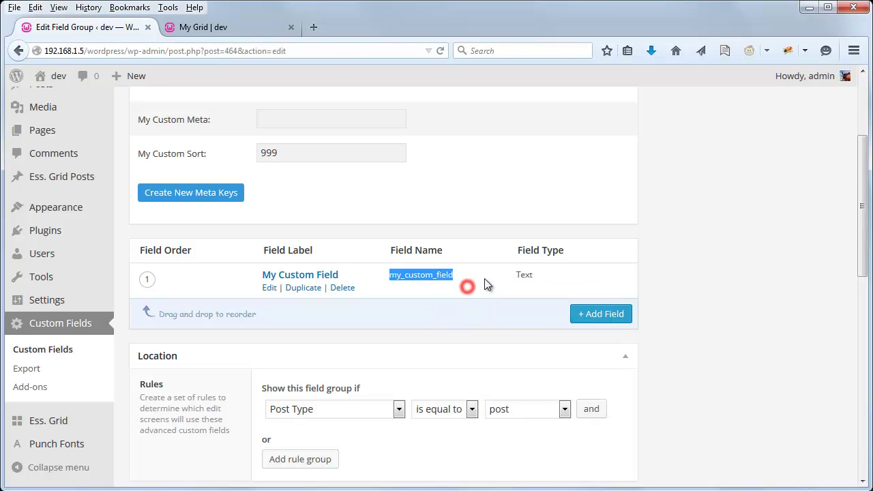
{"action": "scroll", "coordinate": [473, 292], "scroll_direction": "up", "scroll_amount": 4}
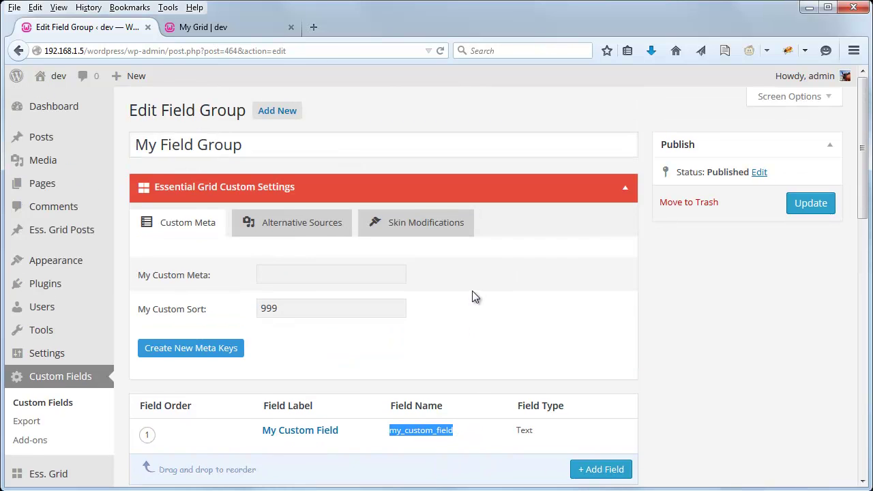
{"action": "left_click", "coordinate": [492, 303]}
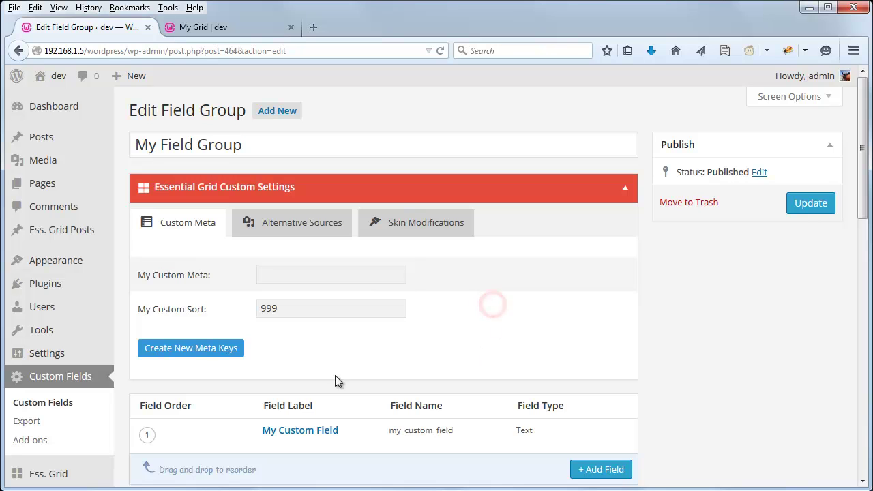
Step: Open the Railroad post for editing and examine its My Custom Field value below the Essential Grid custom settings
{"action": "left_click", "coordinate": [38, 133]}
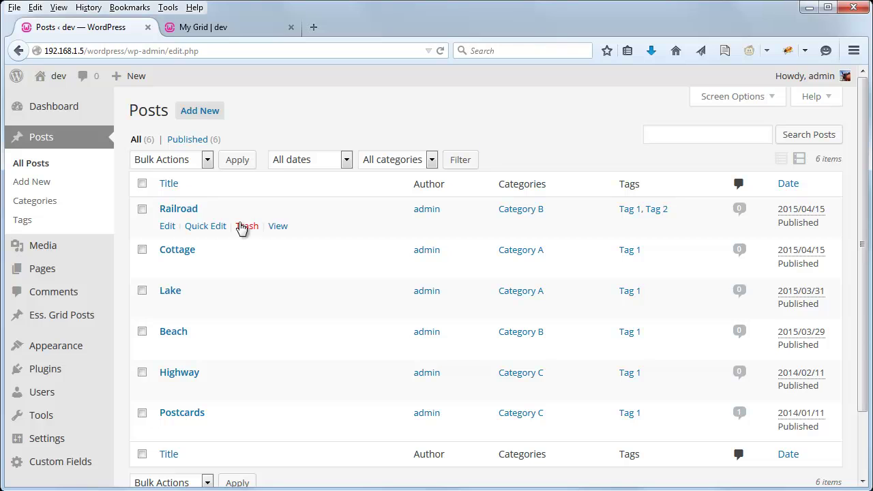
{"action": "left_click", "coordinate": [164, 226]}
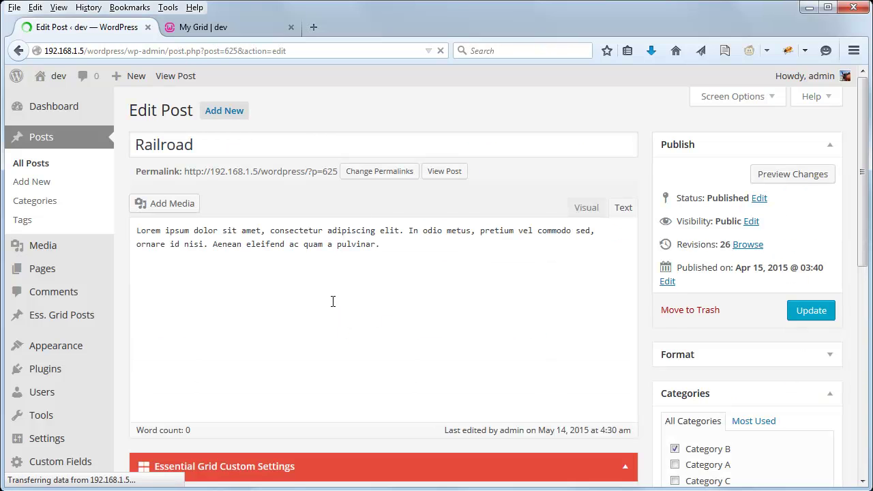
{"action": "scroll", "coordinate": [309, 298], "scroll_direction": "down", "scroll_amount": 10}
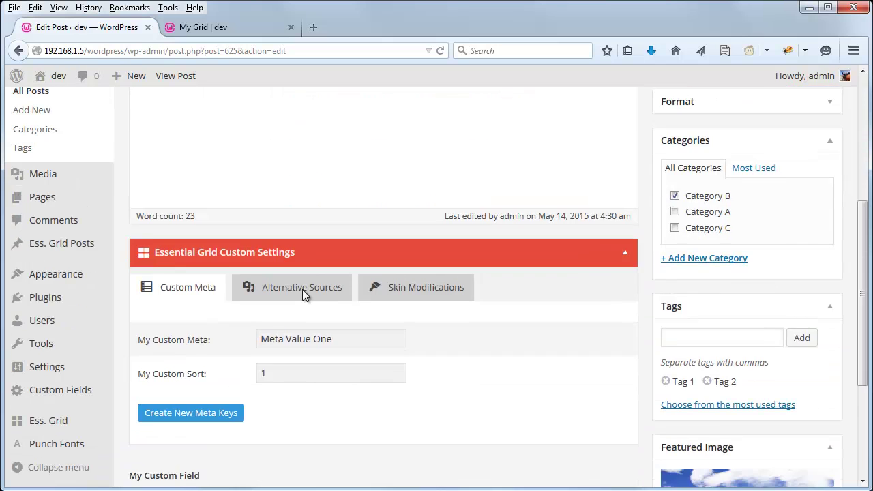
{"action": "scroll", "coordinate": [304, 294], "scroll_direction": "down", "scroll_amount": 1}
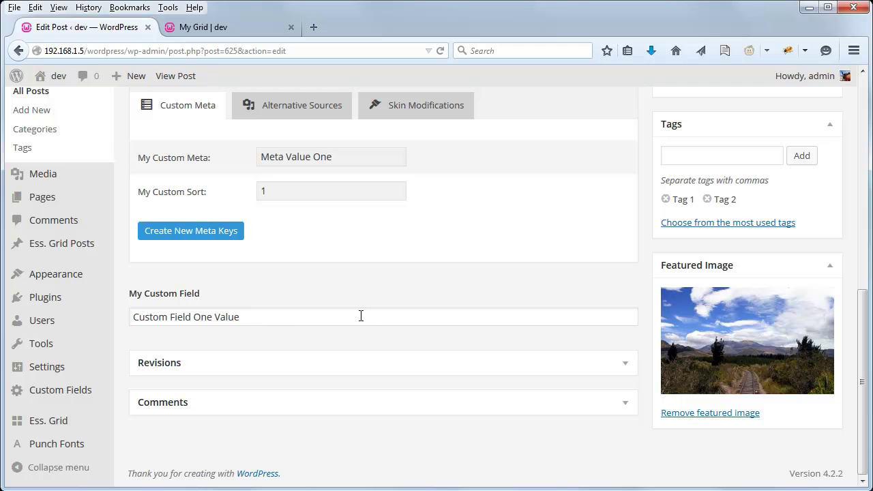
{"action": "scroll", "coordinate": [361, 316], "scroll_direction": "up", "scroll_amount": 10}
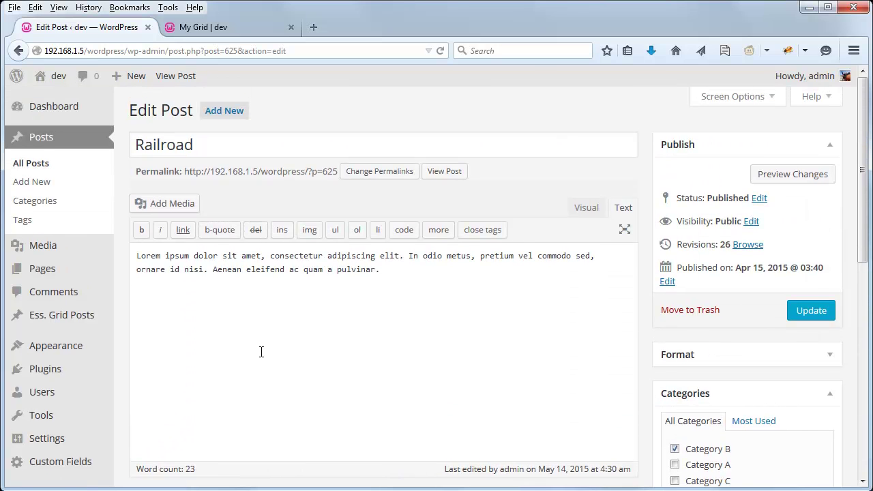
{"action": "scroll", "coordinate": [282, 352], "scroll_direction": "down", "scroll_amount": 9}
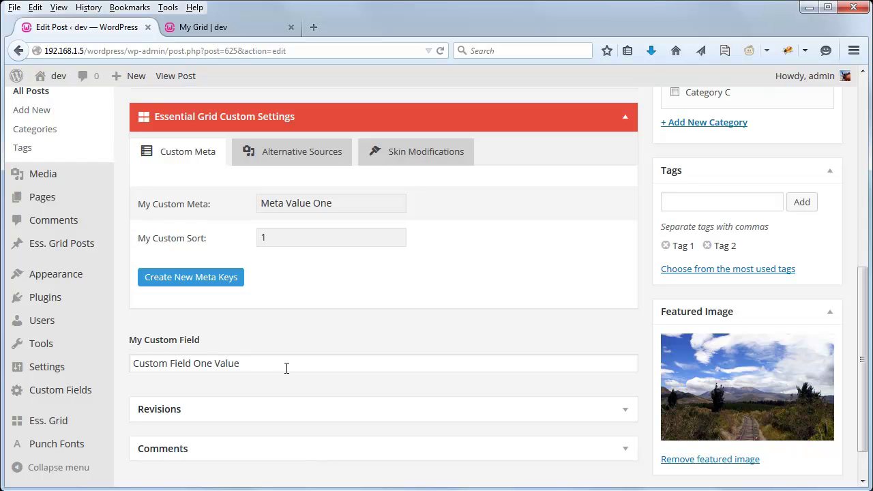
Step: Start a new meta reference in Meta Data Handling with the name External Meta and the internal handle external-meta
{"action": "mouse_move", "coordinate": [63, 429]}
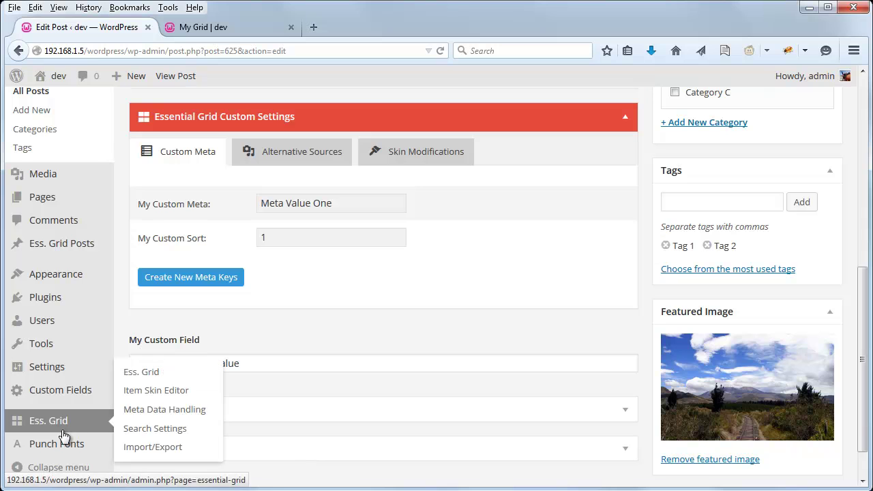
{"action": "left_click", "coordinate": [161, 410]}
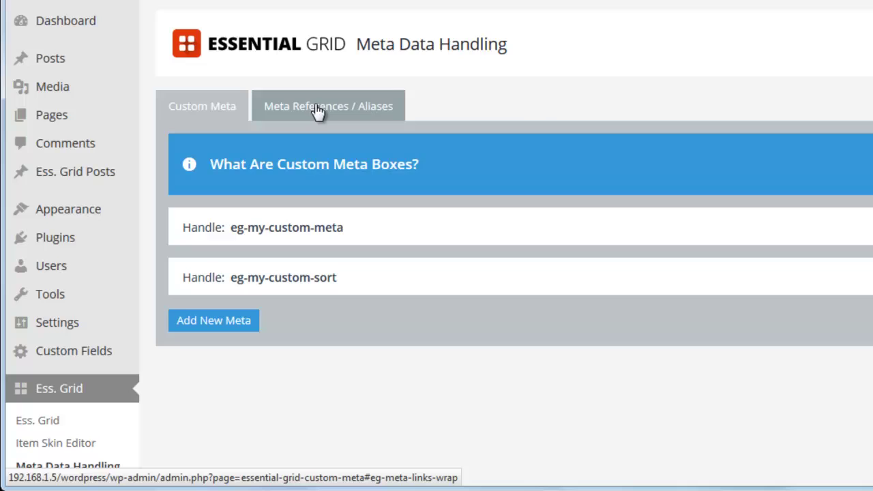
{"action": "left_click", "coordinate": [259, 179]}
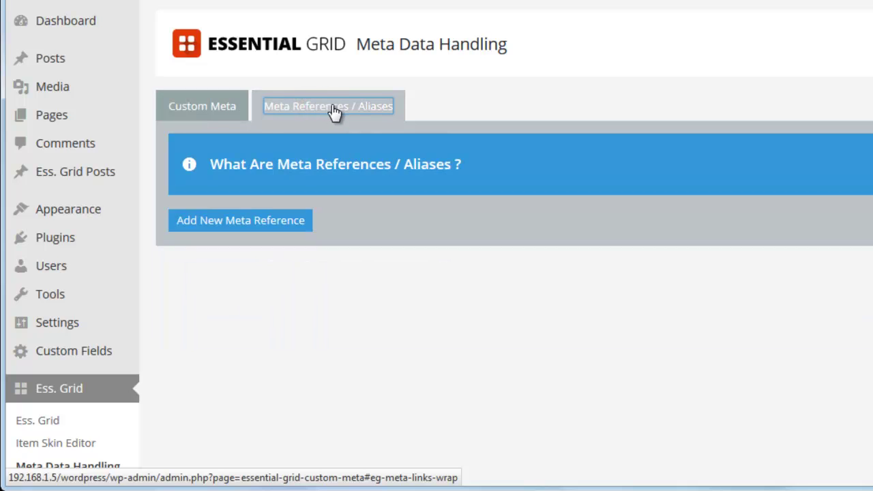
{"action": "left_click", "coordinate": [252, 223]}
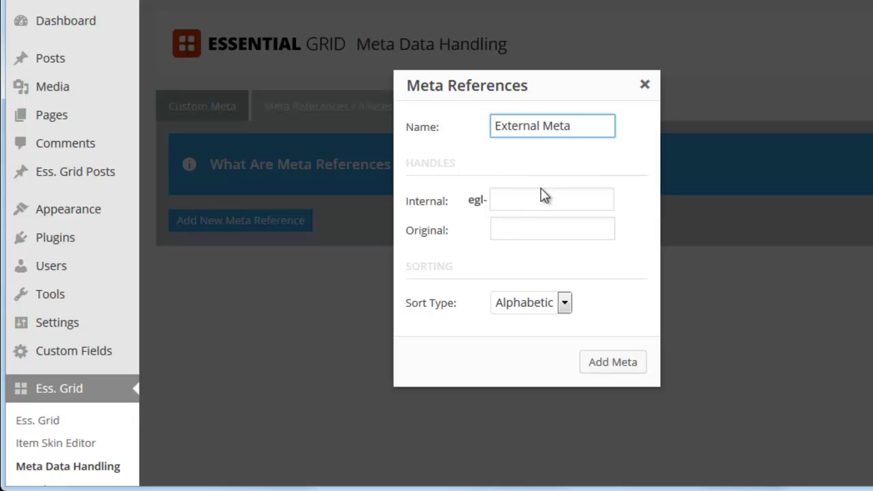
{"action": "left_click", "coordinate": [505, 202]}
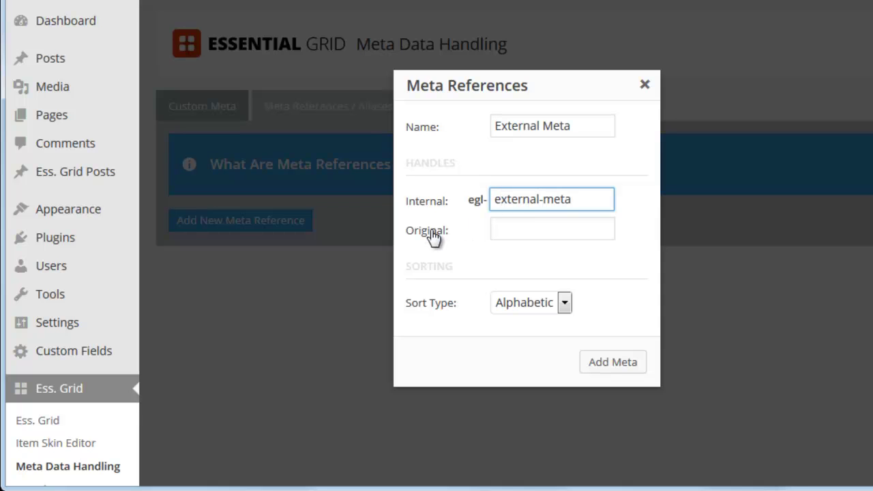
Step: Paste my_custom_field as the original handle, keep the Alphabetic sort type and add the meta reference
{"action": "left_click", "coordinate": [516, 231]}
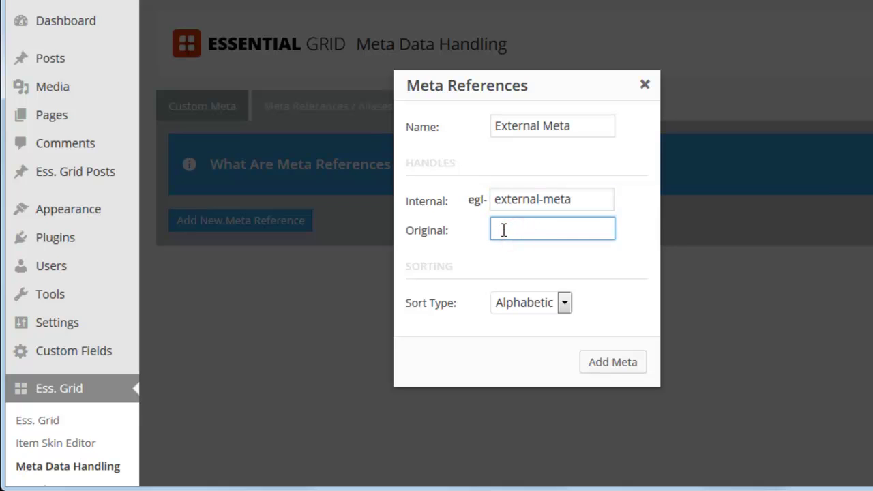
{"action": "right_click", "coordinate": [504, 230]}
{"action": "left_click", "coordinate": [547, 304]}
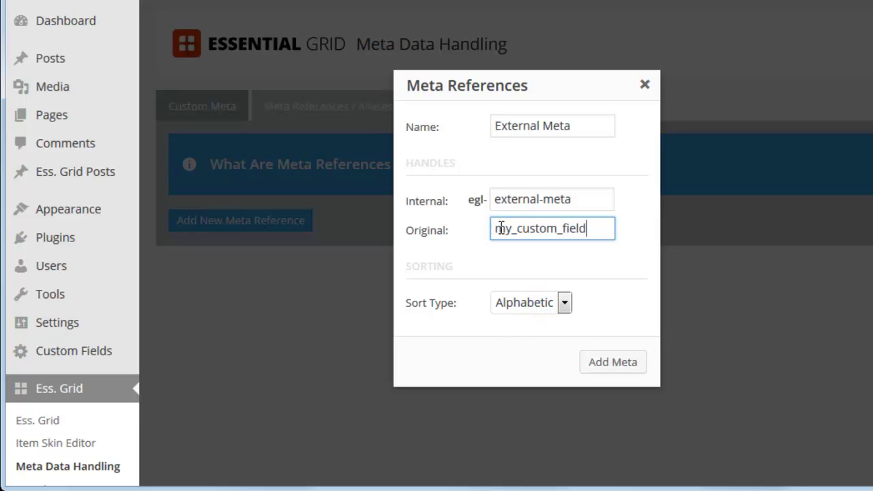
{"action": "left_click", "coordinate": [618, 262]}
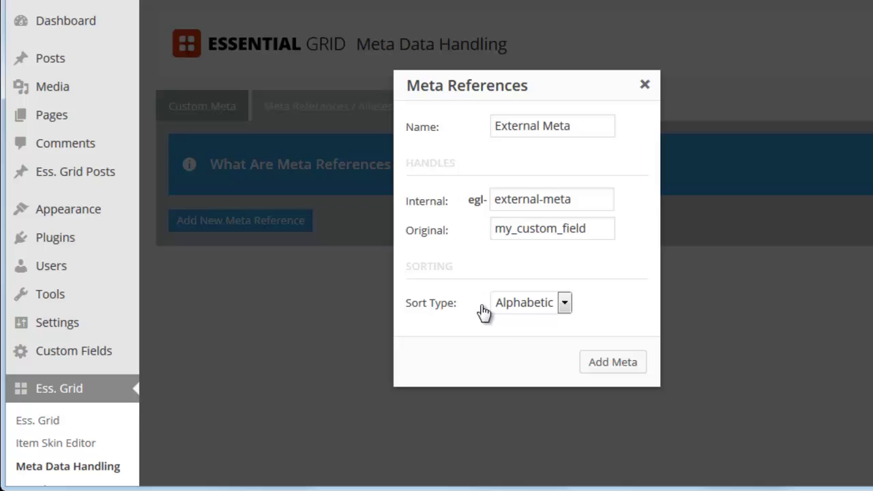
{"action": "left_click", "coordinate": [528, 308]}
{"action": "left_click", "coordinate": [608, 301]}
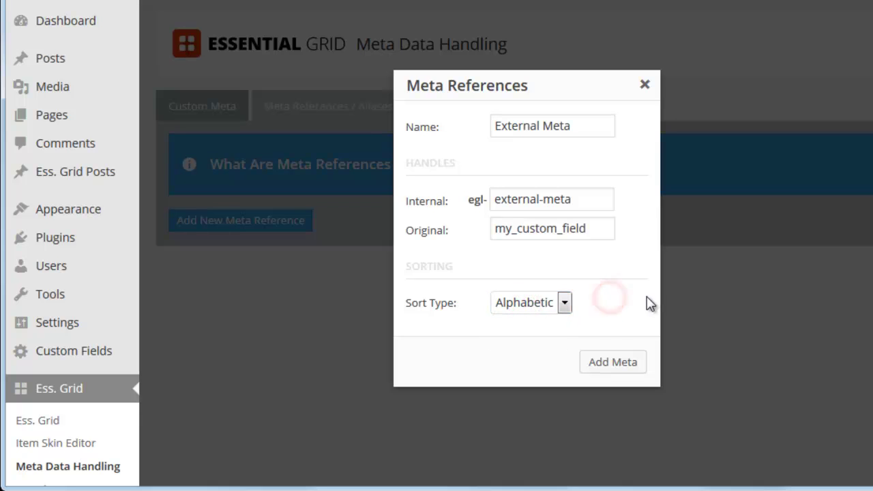
{"action": "left_click", "coordinate": [617, 362]}
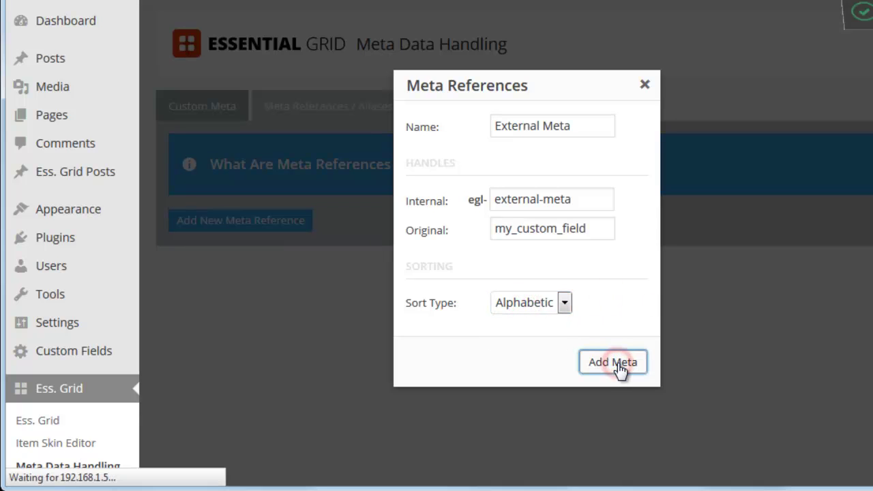
Step: In My Grid's Washington skin, set the META layer's meta key to egl-external-meta and save the skin
{"action": "scroll", "coordinate": [441, 316], "scroll_direction": "down", "scroll_amount": 3}
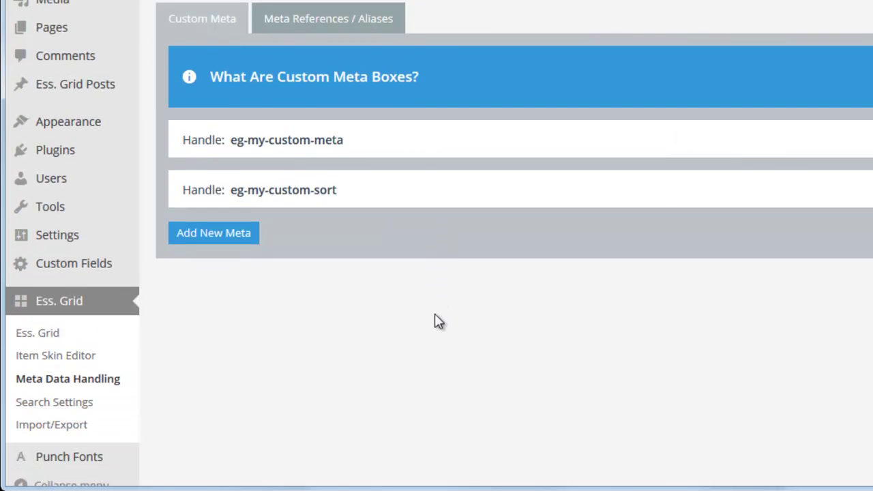
{"action": "left_click", "coordinate": [39, 330]}
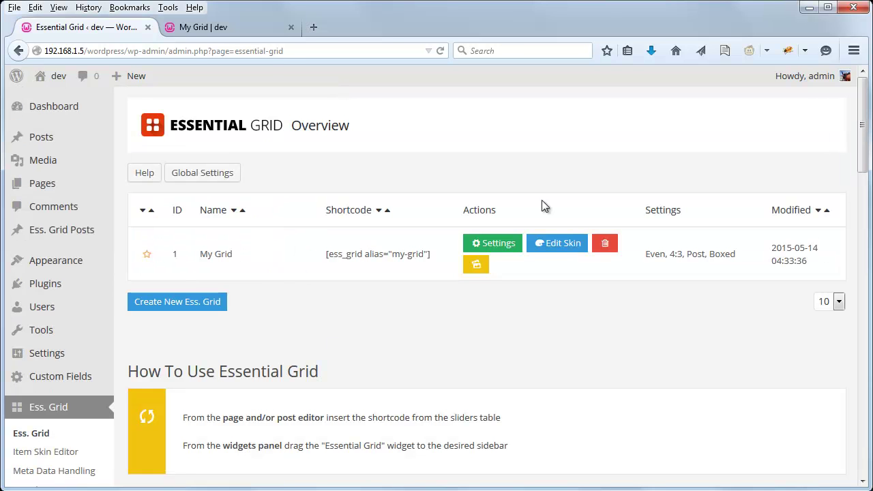
{"action": "left_click", "coordinate": [551, 245]}
{"action": "scroll", "coordinate": [537, 204], "scroll_direction": "up", "scroll_amount": 2}
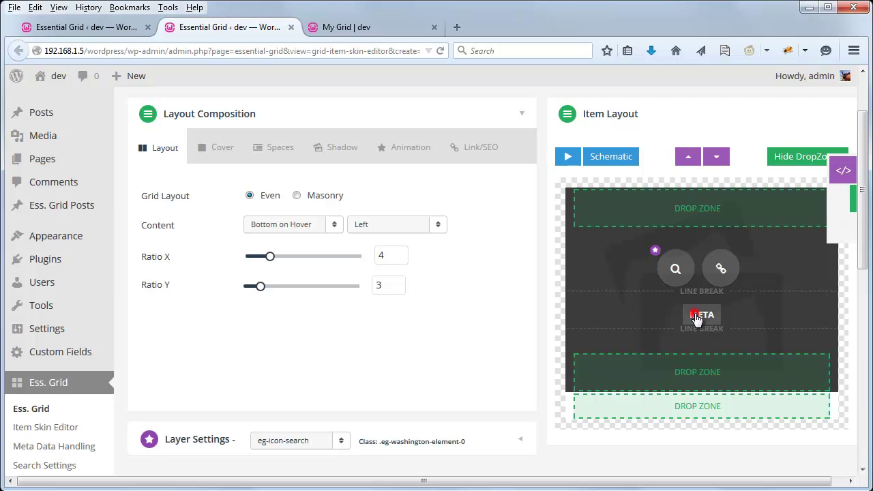
{"action": "left_click", "coordinate": [696, 318]}
{"action": "left_click", "coordinate": [388, 289]}
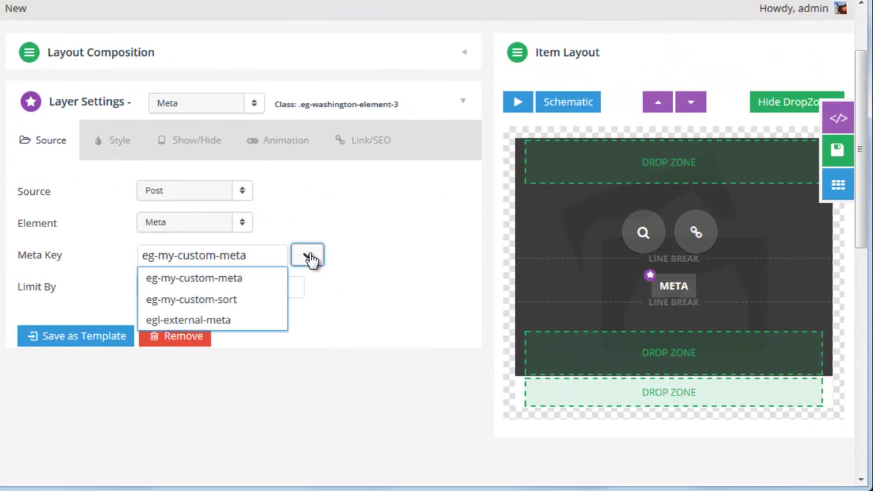
{"action": "left_click", "coordinate": [177, 322]}
{"action": "left_click", "coordinate": [351, 300]}
{"action": "scroll", "coordinate": [385, 314], "scroll_direction": "up", "scroll_amount": 1}
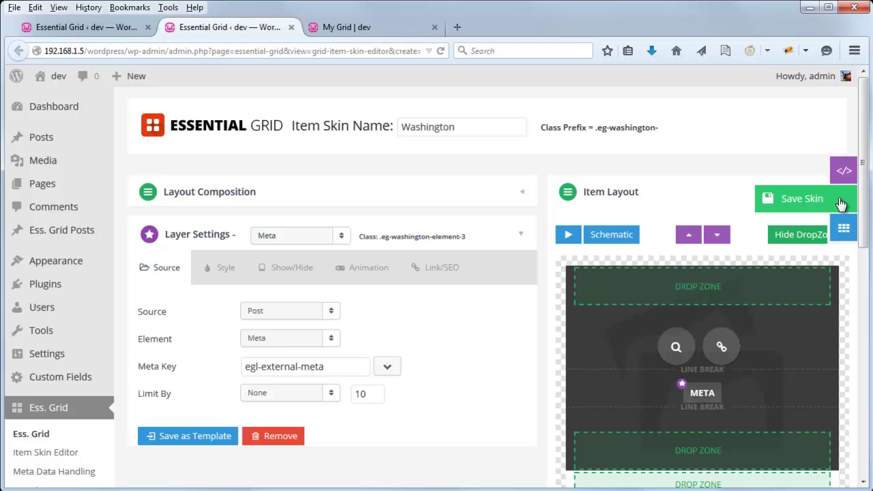
{"action": "left_click", "coordinate": [841, 204]}
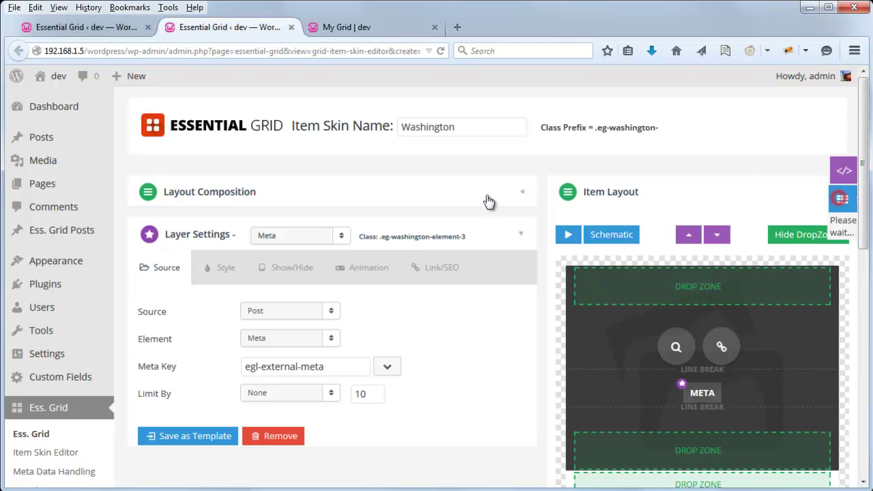
Step: Reload the My Grid page on the site and check the meta text shown on the railroad item
{"action": "left_click", "coordinate": [354, 30]}
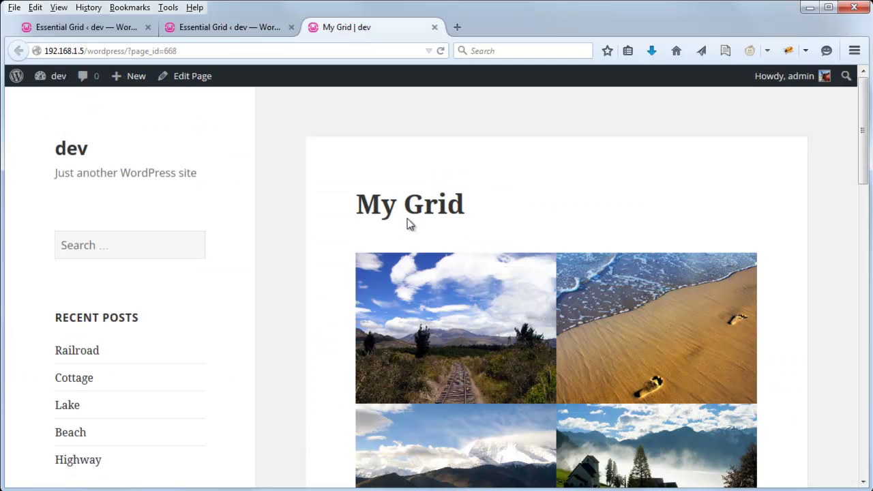
{"action": "mouse_move", "coordinate": [426, 353]}
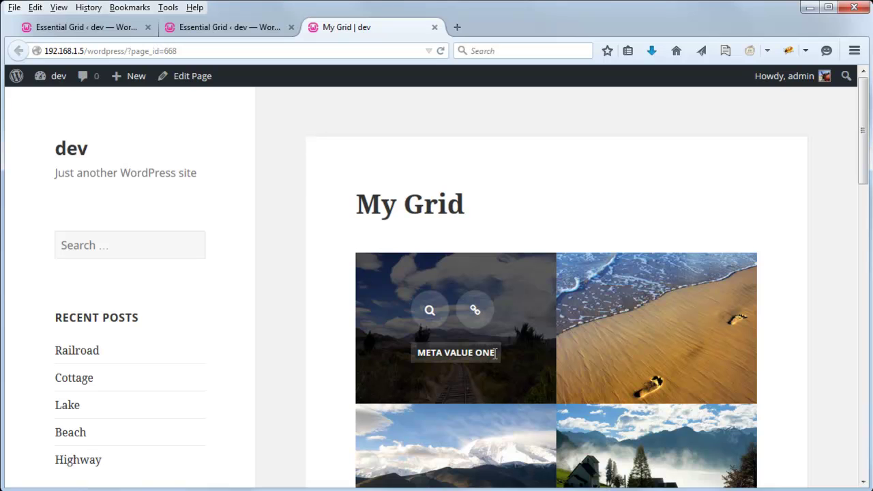
{"action": "left_click", "coordinate": [439, 50]}
{"action": "mouse_move", "coordinate": [423, 328]}
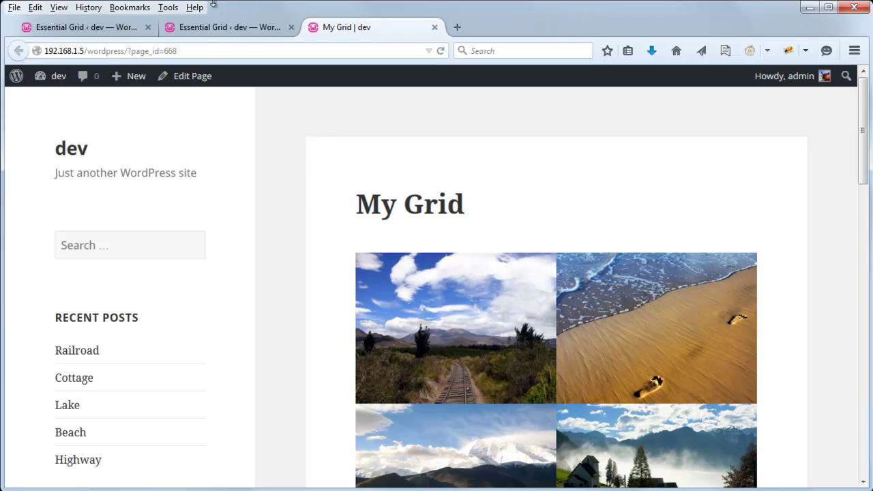
Step: Open the posts list in a new browser tab and compare the Railroad post's My Custom Field value with its Essential Grid metas
{"action": "left_click", "coordinate": [216, 29]}
{"action": "left_click", "coordinate": [65, 27]}
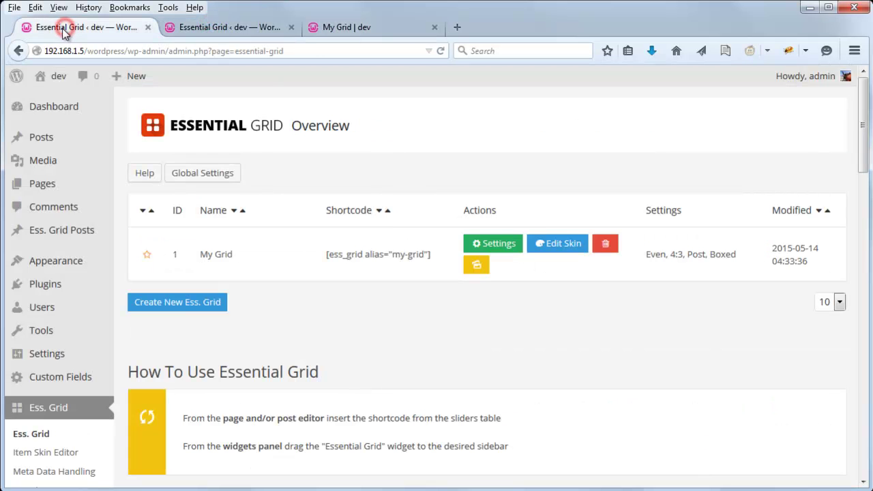
{"action": "middle_click", "coordinate": [77, 143]}
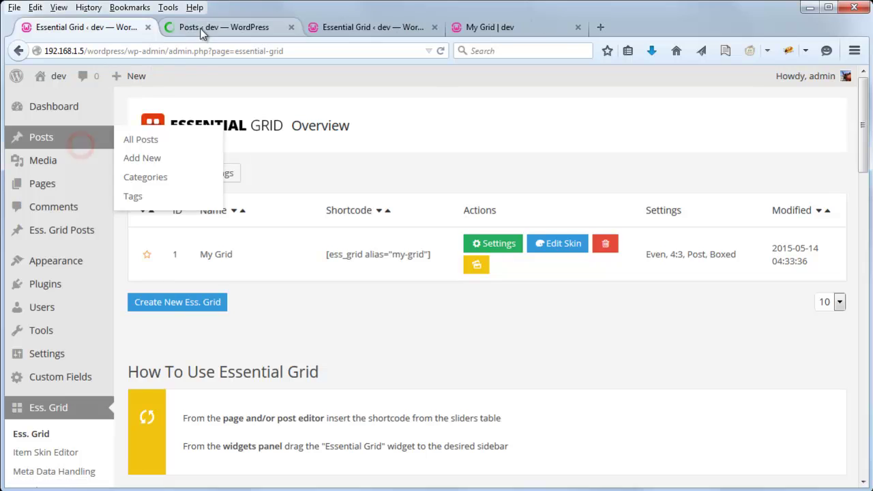
{"action": "left_click", "coordinate": [202, 30]}
{"action": "left_click", "coordinate": [167, 226]}
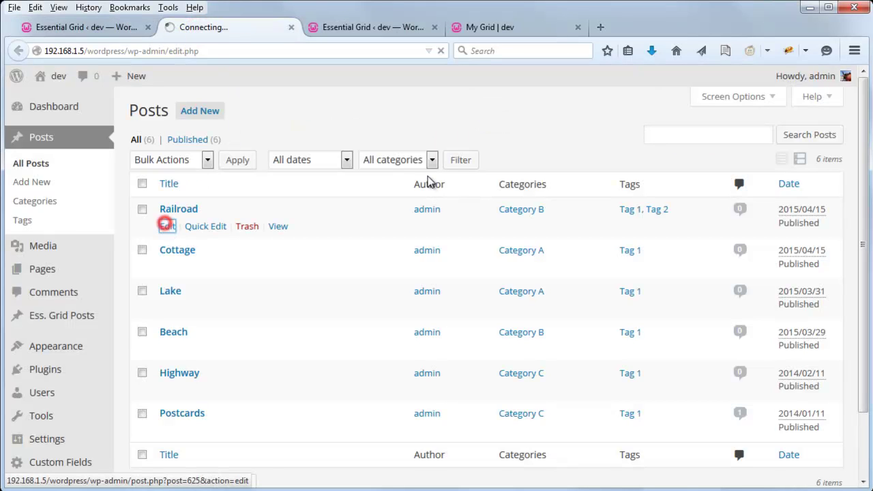
{"action": "scroll", "coordinate": [268, 292], "scroll_direction": "down", "scroll_amount": 10}
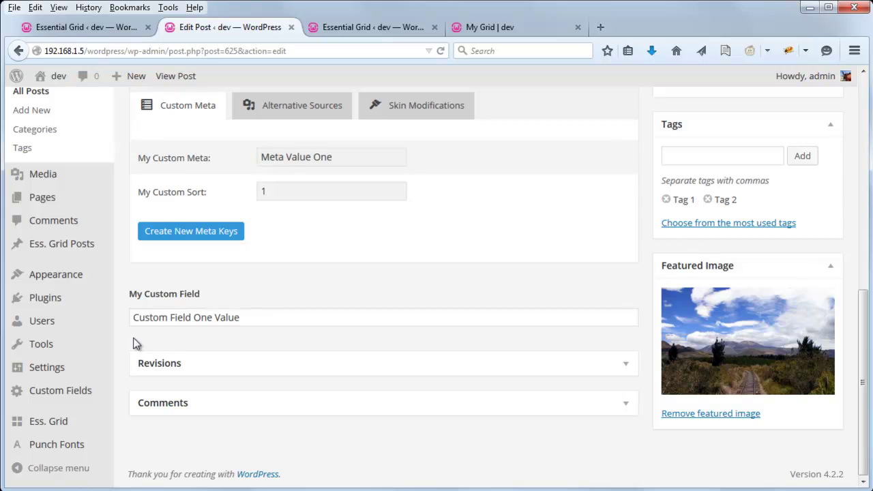
{"action": "mouse_move", "coordinate": [83, 399]}
{"action": "scroll", "coordinate": [376, 370], "scroll_direction": "up", "scroll_amount": 4}
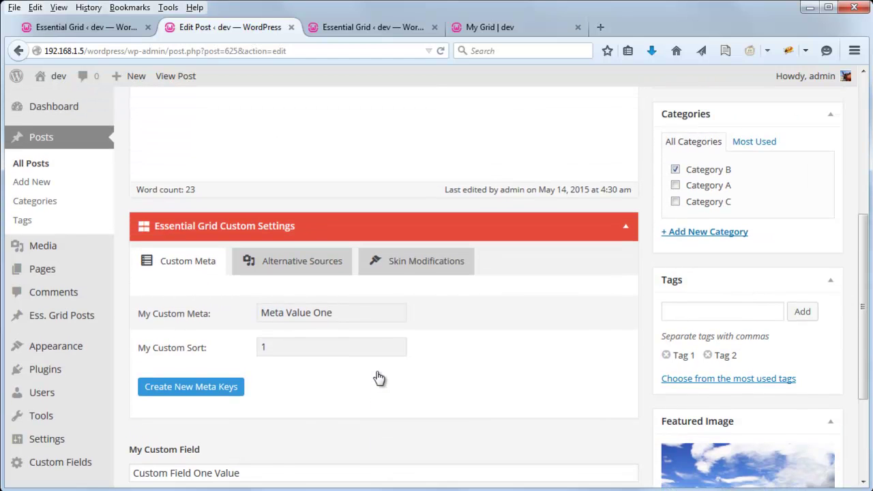
{"action": "scroll", "coordinate": [380, 377], "scroll_direction": "up", "scroll_amount": 7}
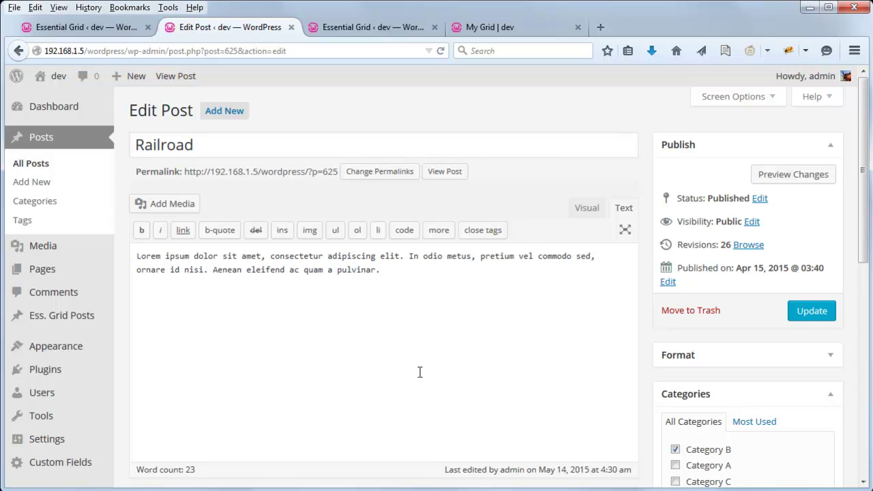
{"action": "mouse_move", "coordinate": [60, 469]}
{"action": "scroll", "coordinate": [431, 351], "scroll_direction": "down", "scroll_amount": 3}
{"action": "scroll", "coordinate": [529, 355], "scroll_direction": "up", "scroll_amount": 3}
{"action": "scroll", "coordinate": [457, 327], "scroll_direction": "down", "scroll_amount": 2}
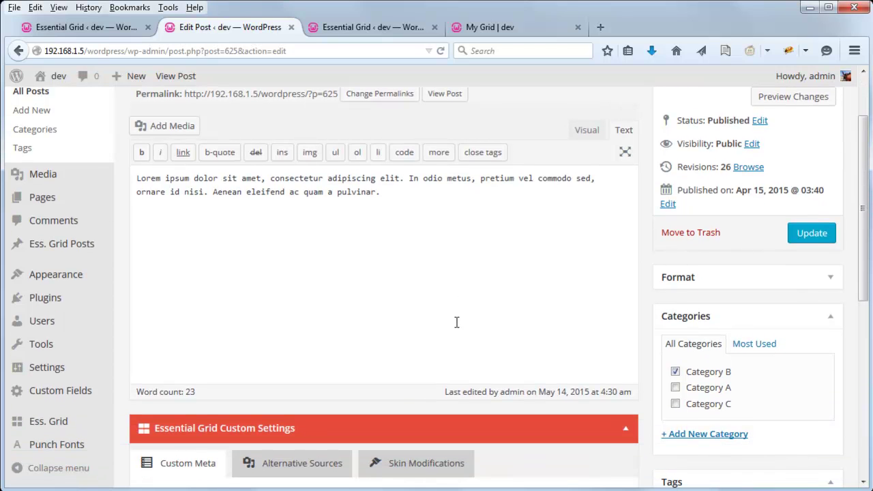
{"action": "scroll", "coordinate": [423, 311], "scroll_direction": "up", "scroll_amount": 3}
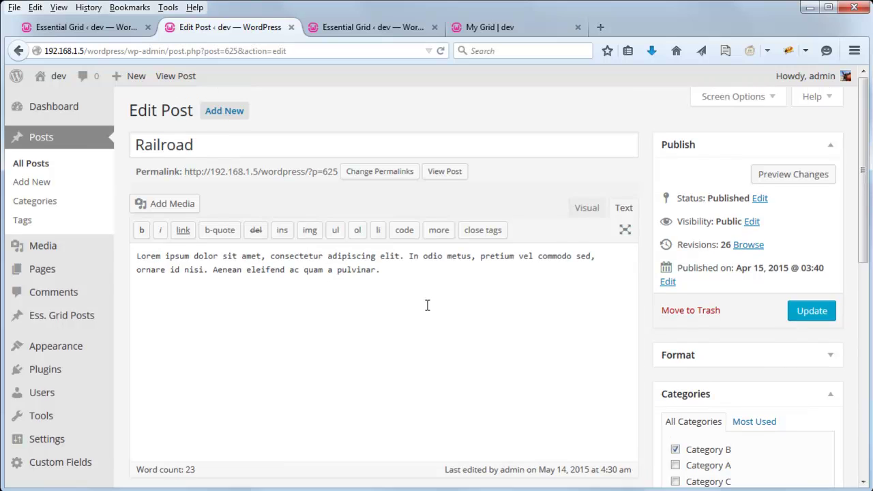
Step: In the Washington skin, review the Link To options offered for the META layer without changing the selection
{"action": "key", "text": "ctrl+Page_Up"}
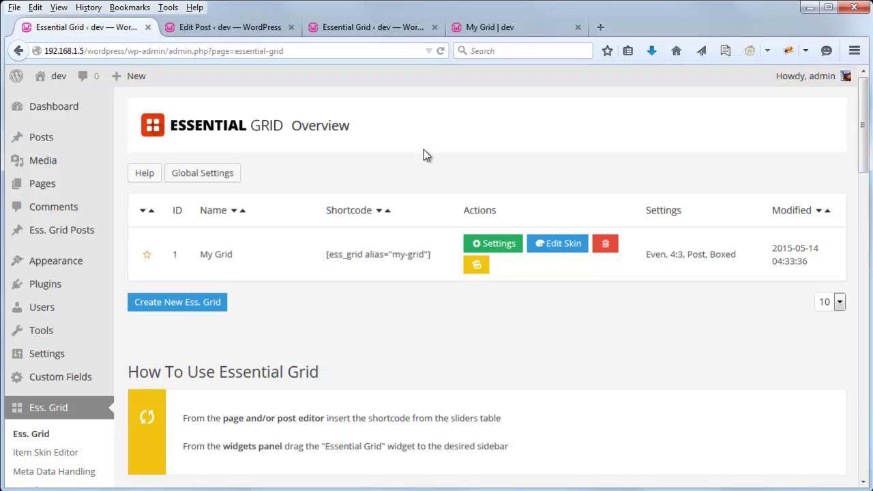
{"action": "left_click", "coordinate": [351, 27]}
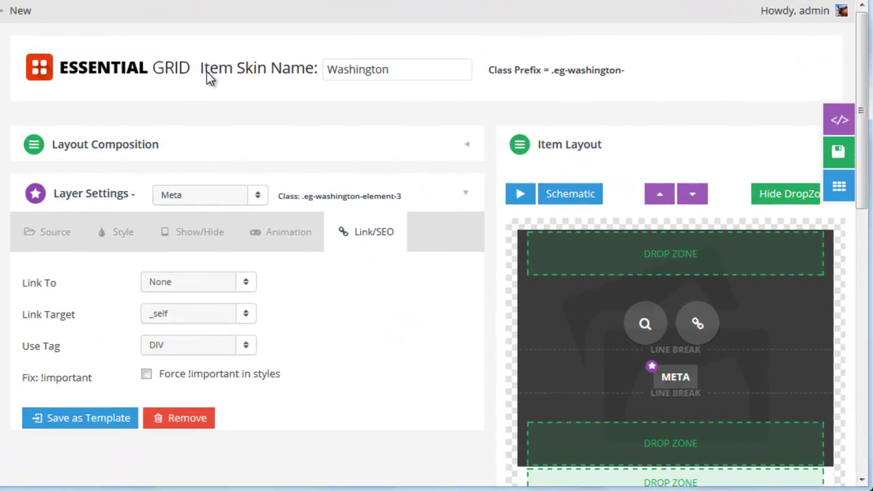
{"action": "scroll", "coordinate": [304, 95], "scroll_direction": "down", "scroll_amount": 2}
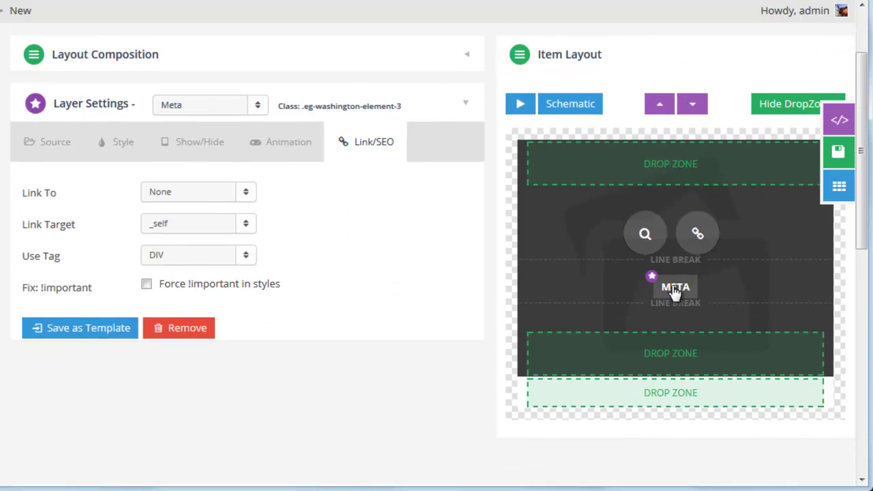
{"action": "left_click", "coordinate": [227, 197]}
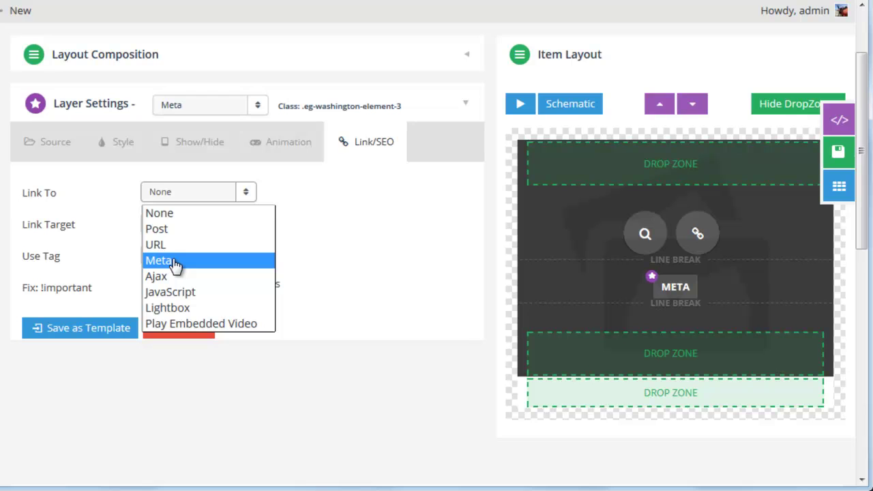
{"action": "left_click", "coordinate": [396, 238]}
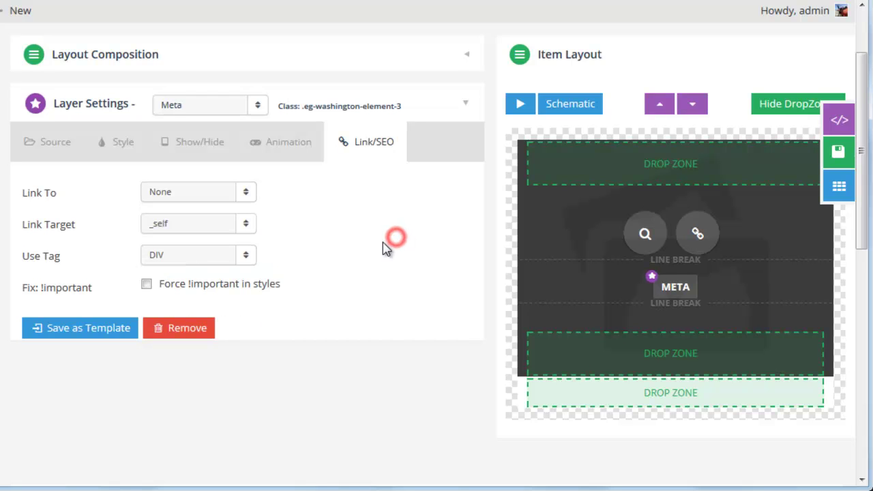
{"action": "scroll", "coordinate": [390, 247], "scroll_direction": "up", "scroll_amount": 2}
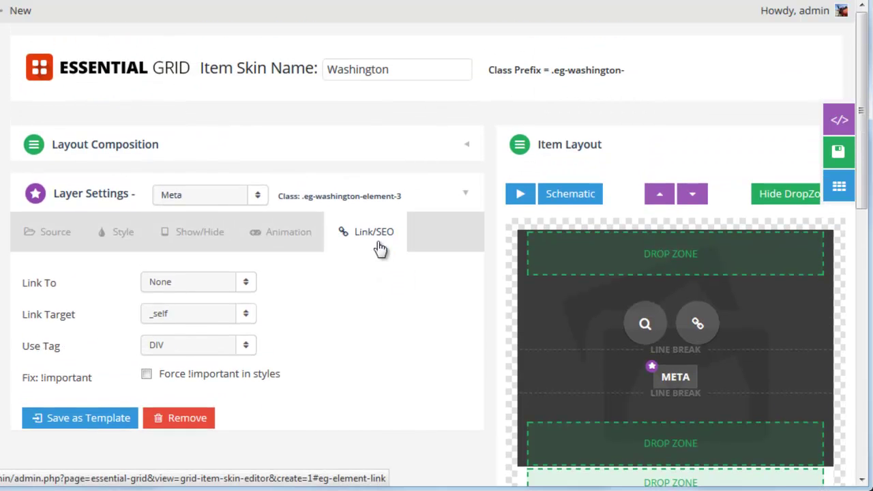
{"action": "scroll", "coordinate": [353, 285], "scroll_direction": "down", "scroll_amount": 2}
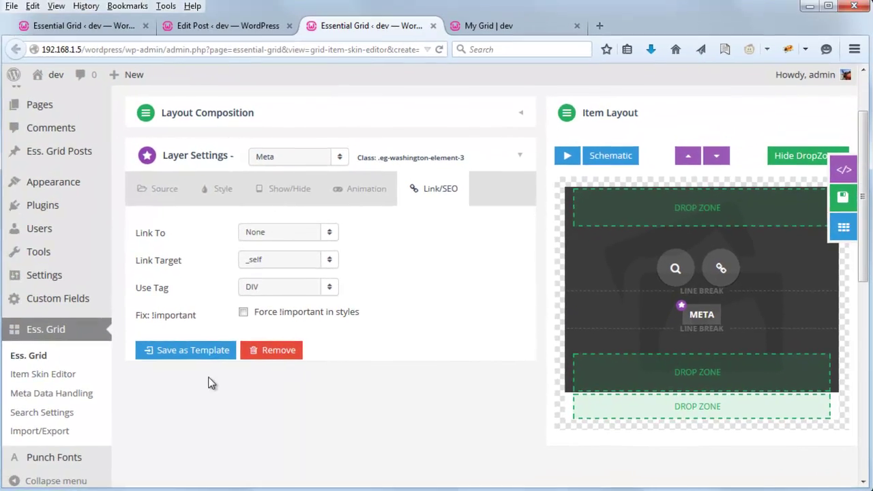
Step: In Essential Grid's meta data handling, add a custom meta named My Custom URL with the handle my-custom-url
{"action": "left_click", "coordinate": [56, 397]}
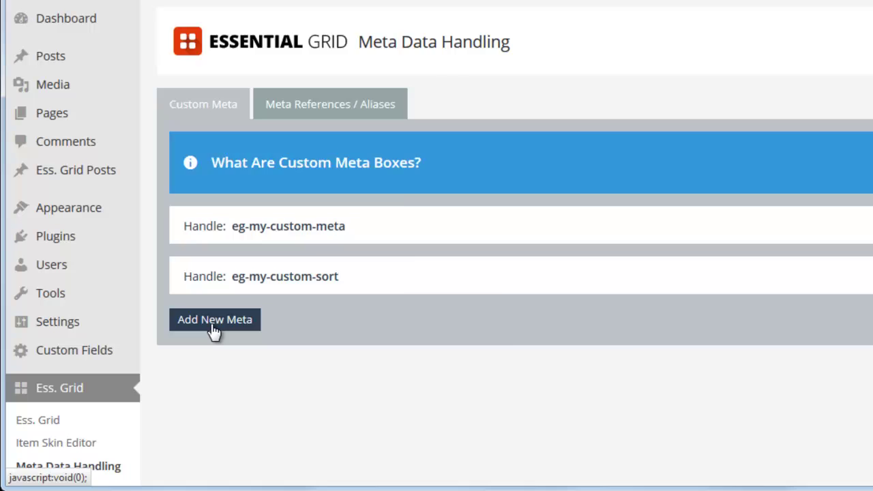
{"action": "left_click", "coordinate": [210, 324]}
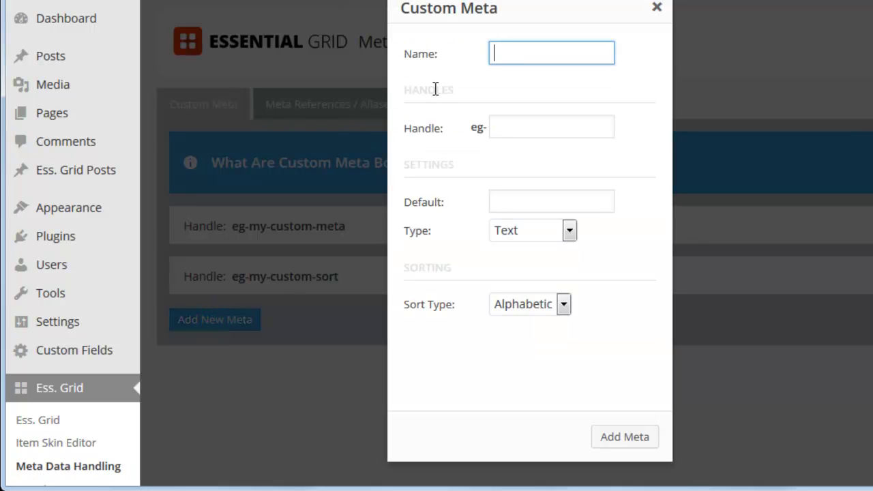
{"action": "type", "text": "My Custom URL"}
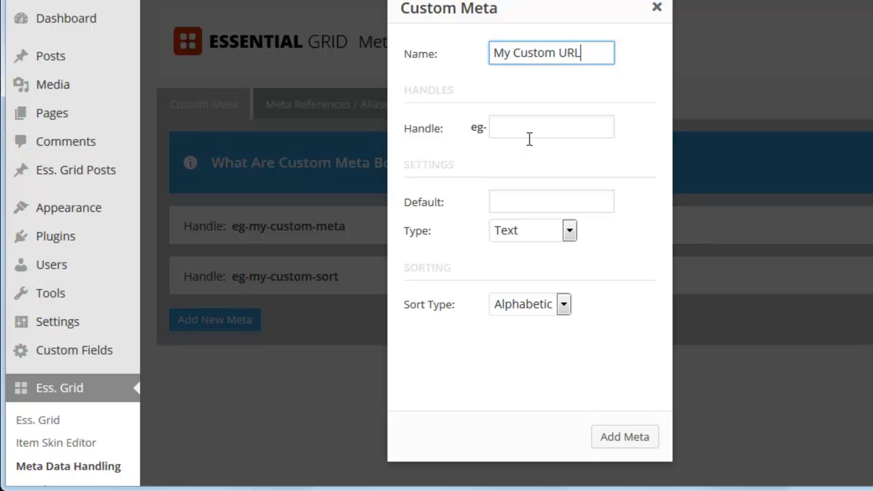
{"action": "left_click", "coordinate": [529, 122]}
{"action": "type", "text": "my-custom-url"}
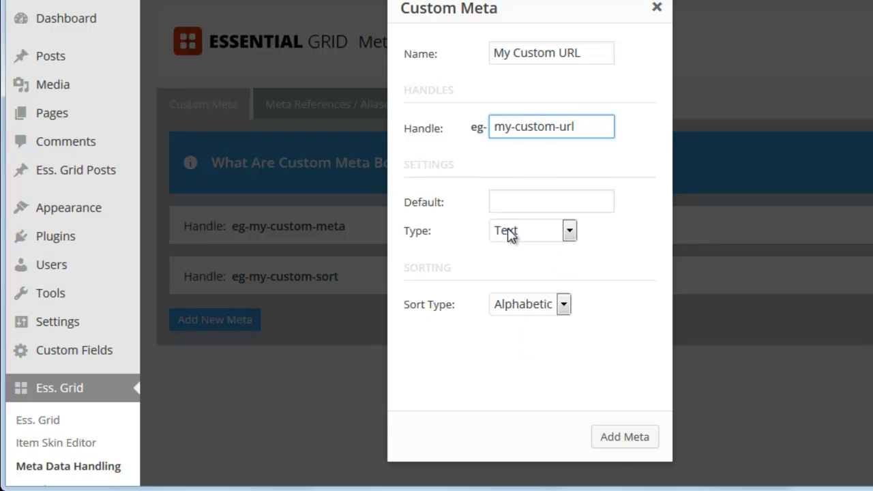
{"action": "left_click", "coordinate": [618, 439]}
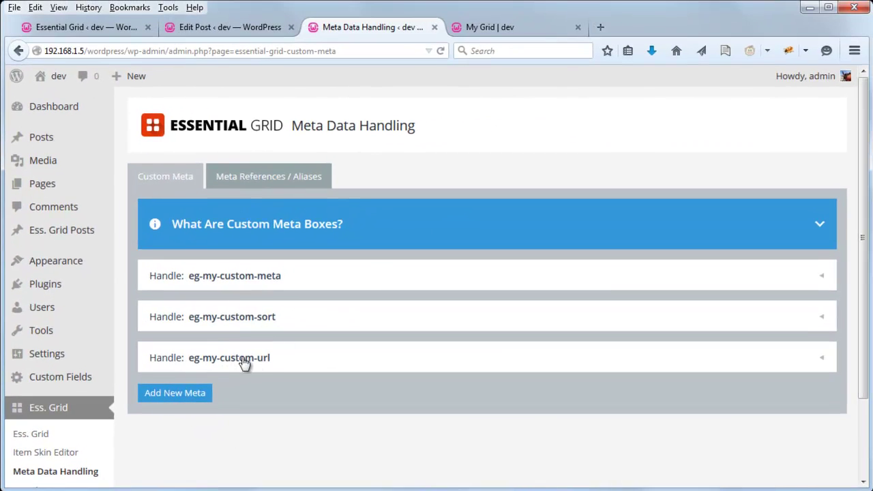
{"action": "left_click", "coordinate": [70, 139]}
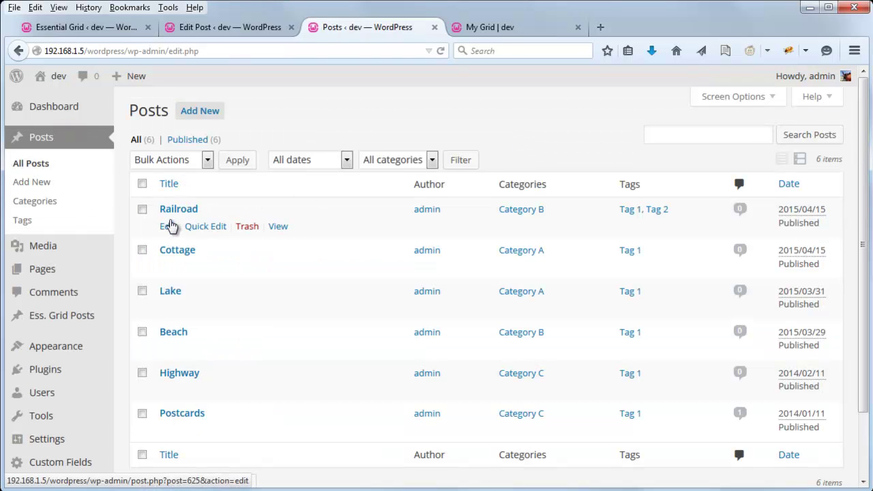
{"action": "left_click", "coordinate": [167, 226]}
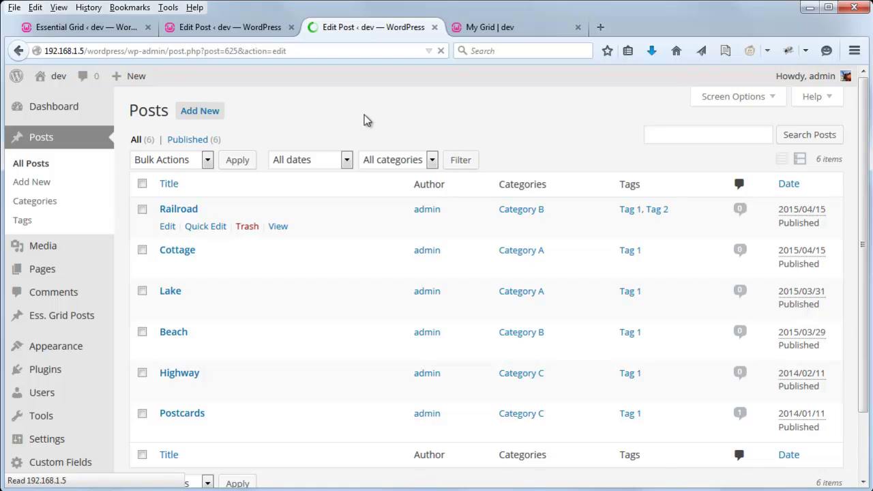
{"action": "scroll", "coordinate": [325, 332], "scroll_direction": "down", "scroll_amount": 8}
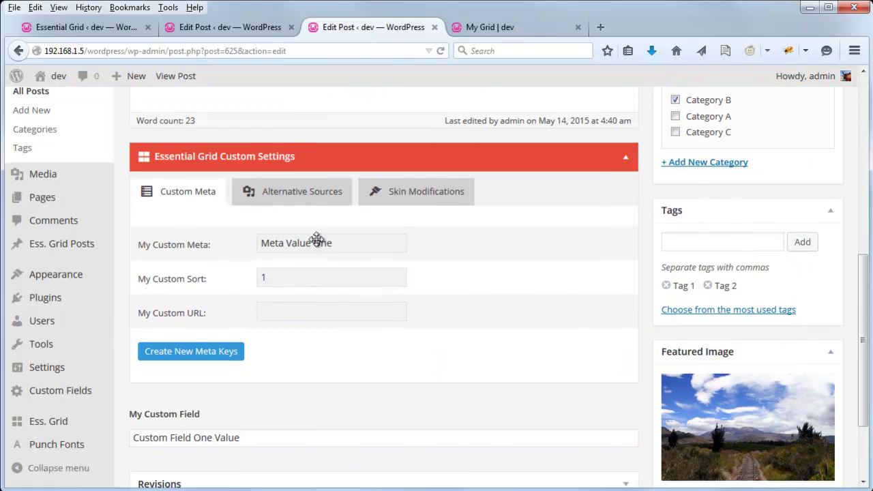
{"action": "left_click", "coordinate": [303, 312]}
{"action": "type", "text": "http:/"}
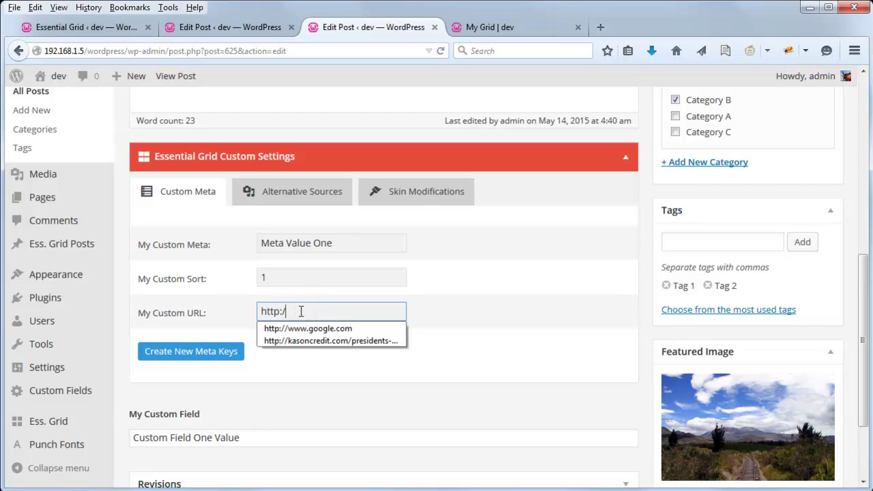
{"action": "type", "text": "/w"}
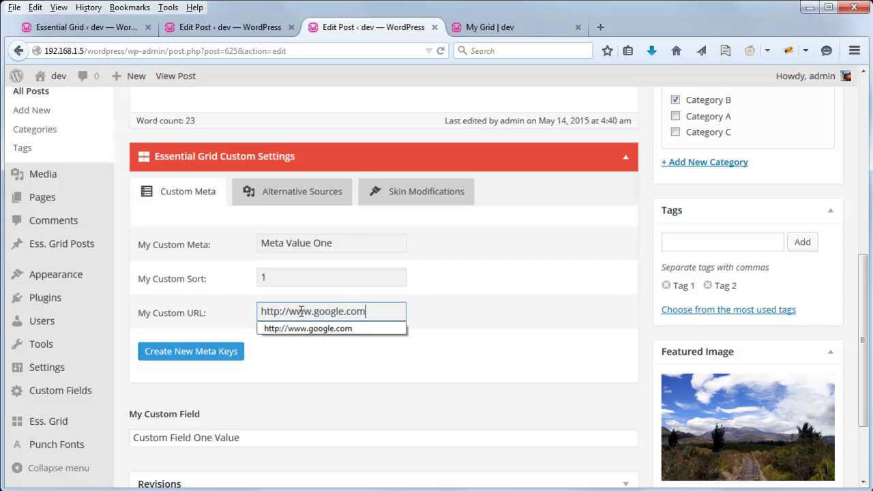
{"action": "type", "text": "ww.google.com"}
{"action": "left_click", "coordinate": [593, 324]}
{"action": "scroll", "coordinate": [593, 325], "scroll_direction": "up", "scroll_amount": 3}
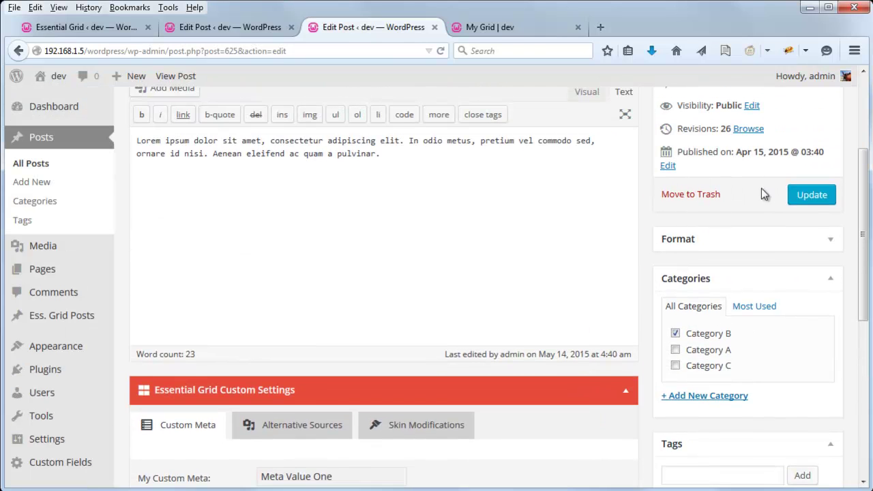
{"action": "left_click", "coordinate": [827, 202]}
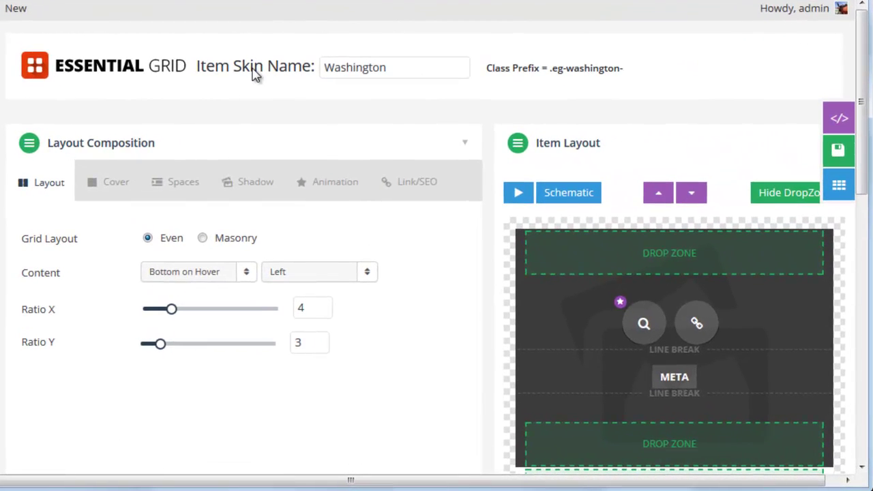
Step: In the Washington skin, link the link-icon layer to Meta with the meta key eg-my-custom-url and save the skin
{"action": "left_click", "coordinate": [699, 330]}
{"action": "scroll", "coordinate": [705, 321], "scroll_direction": "down", "scroll_amount": 2}
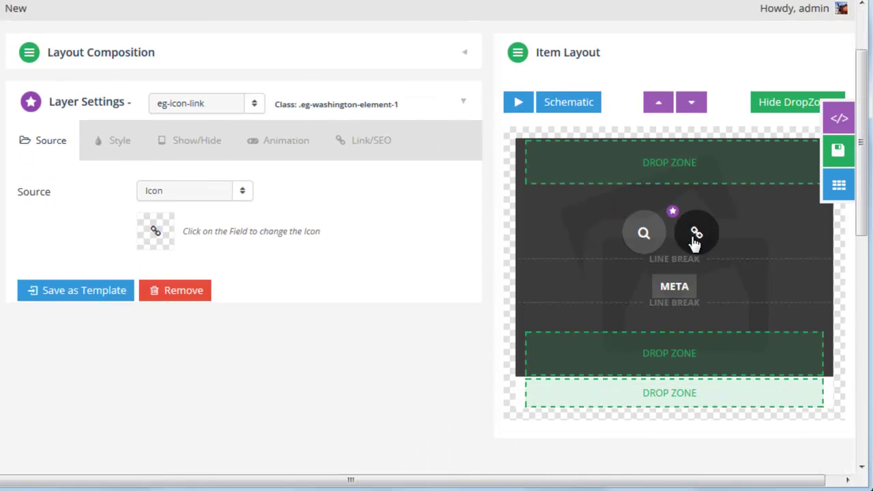
{"action": "scroll", "coordinate": [333, 247], "scroll_direction": "up", "scroll_amount": 2}
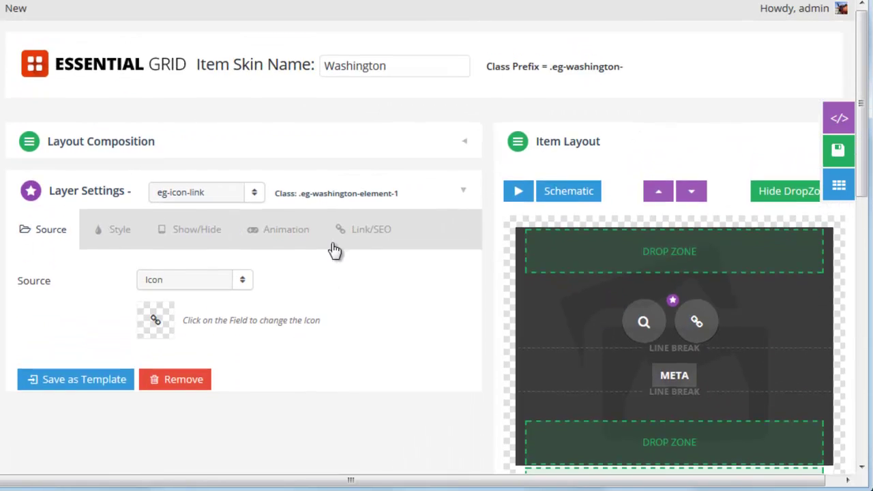
{"action": "left_click", "coordinate": [371, 234]}
{"action": "scroll", "coordinate": [384, 273], "scroll_direction": "down", "scroll_amount": 2}
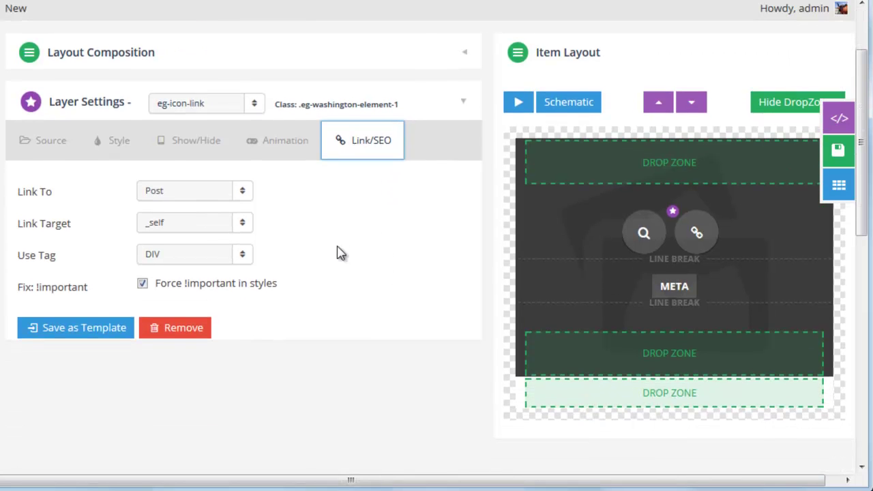
{"action": "left_click", "coordinate": [176, 196]}
{"action": "left_click", "coordinate": [183, 254]}
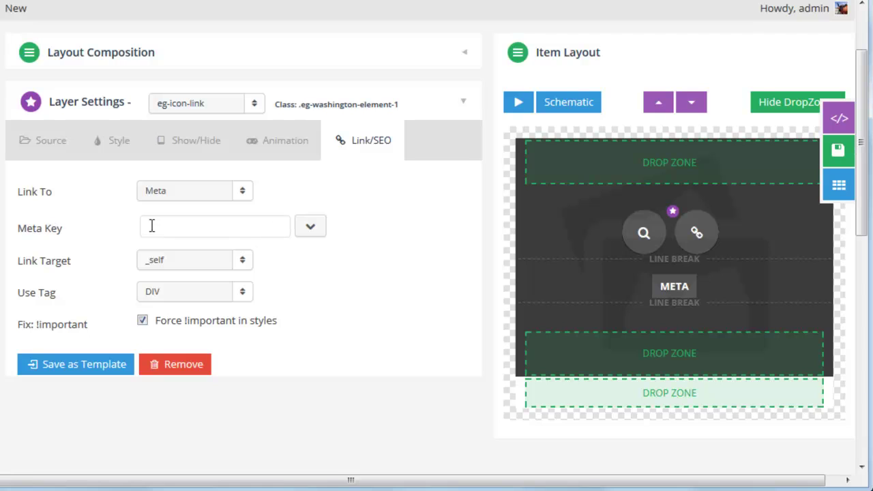
{"action": "left_click", "coordinate": [313, 229]}
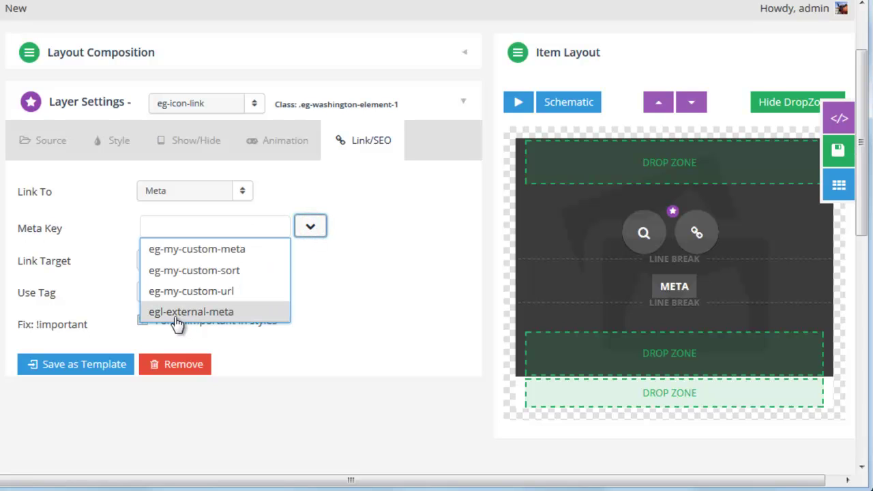
{"action": "left_click", "coordinate": [188, 292]}
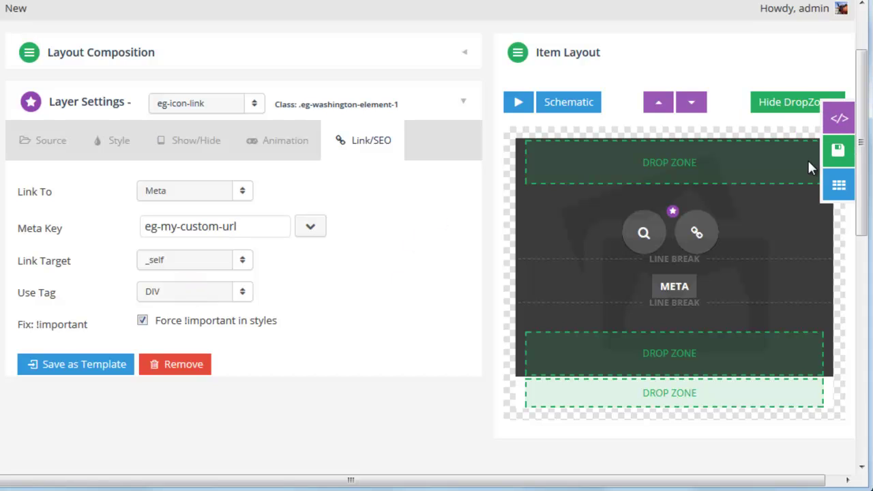
{"action": "left_click", "coordinate": [833, 154]}
Step: Set the link-icon layer's link target to _blank and save the skin
{"action": "left_click", "coordinate": [184, 262]}
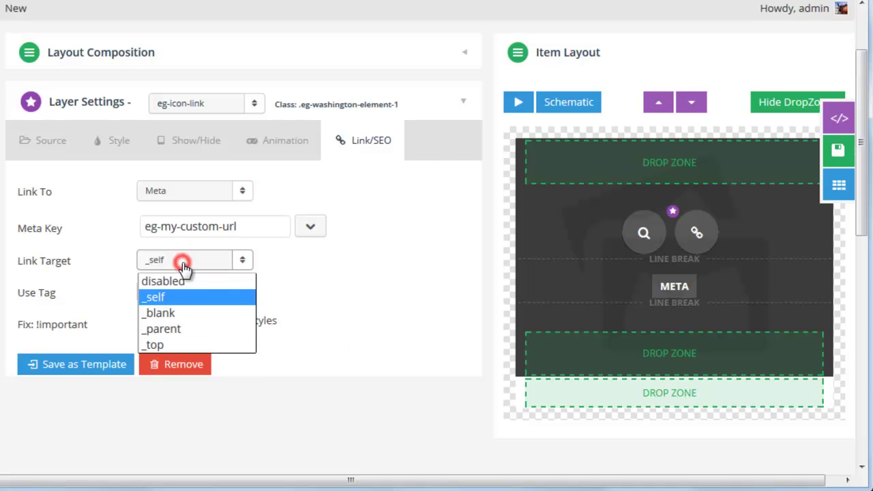
{"action": "left_click", "coordinate": [188, 313]}
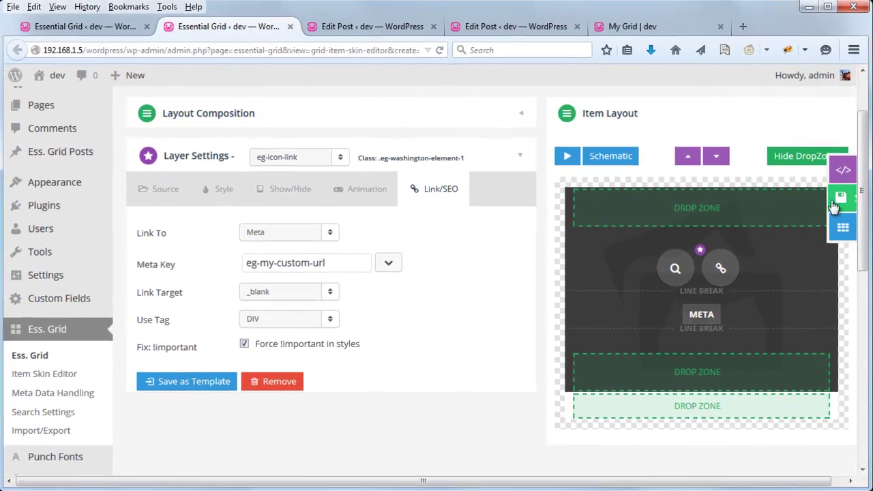
{"action": "left_click", "coordinate": [838, 185]}
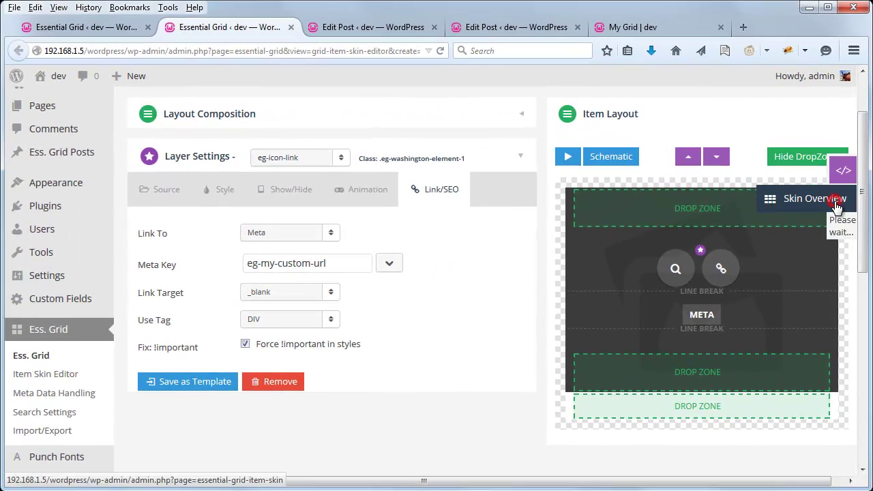
Step: Reload the My Grid page on the site and test the link icon on the railroad item
{"action": "left_click", "coordinate": [628, 32]}
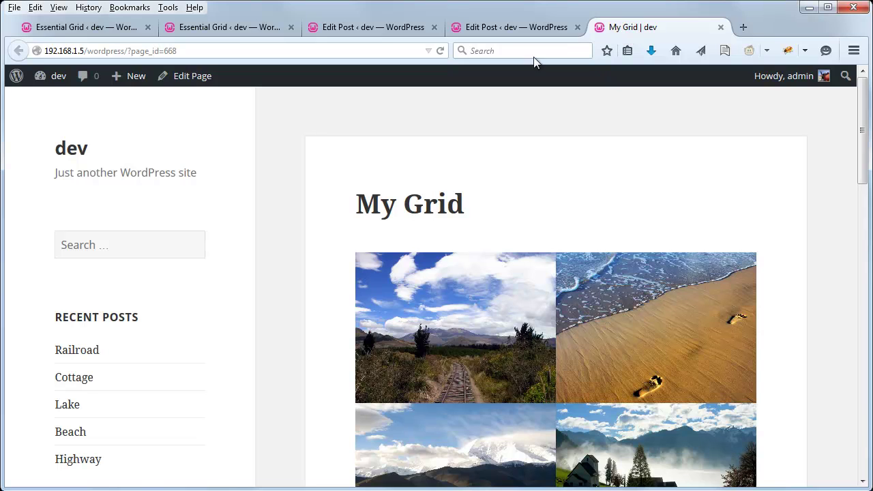
{"action": "left_click", "coordinate": [442, 53]}
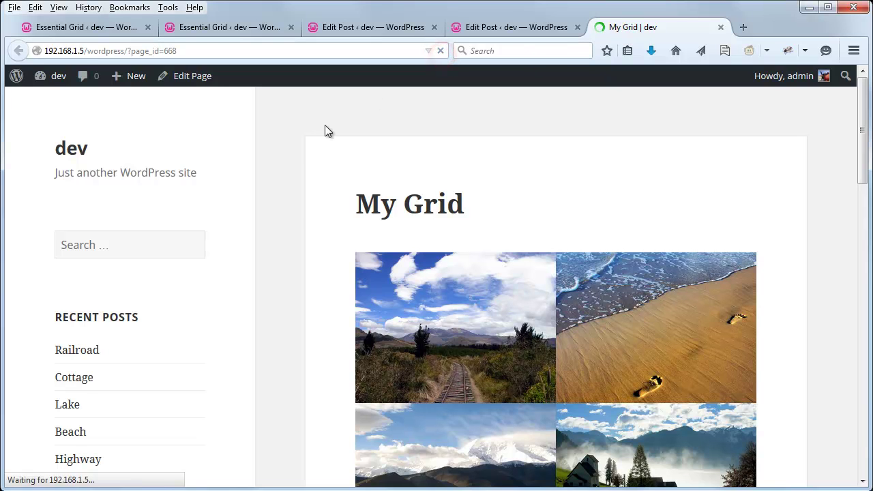
{"action": "mouse_move", "coordinate": [489, 298]}
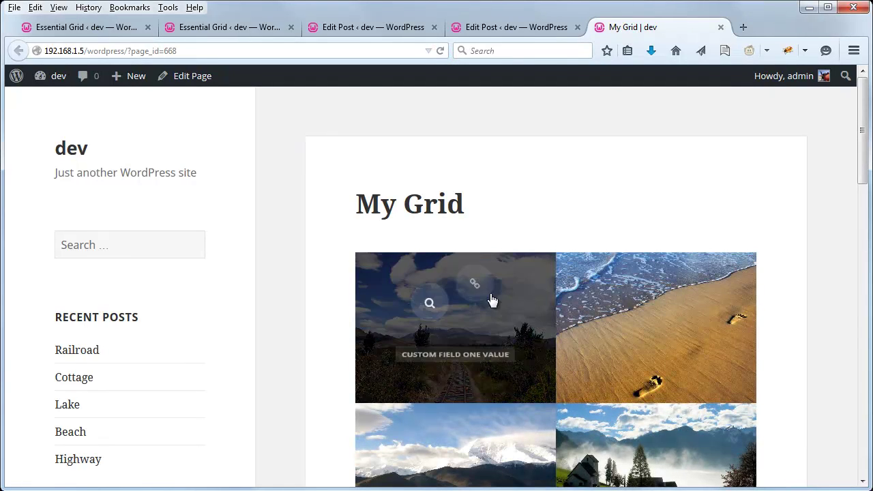
{"action": "left_click", "coordinate": [476, 311]}
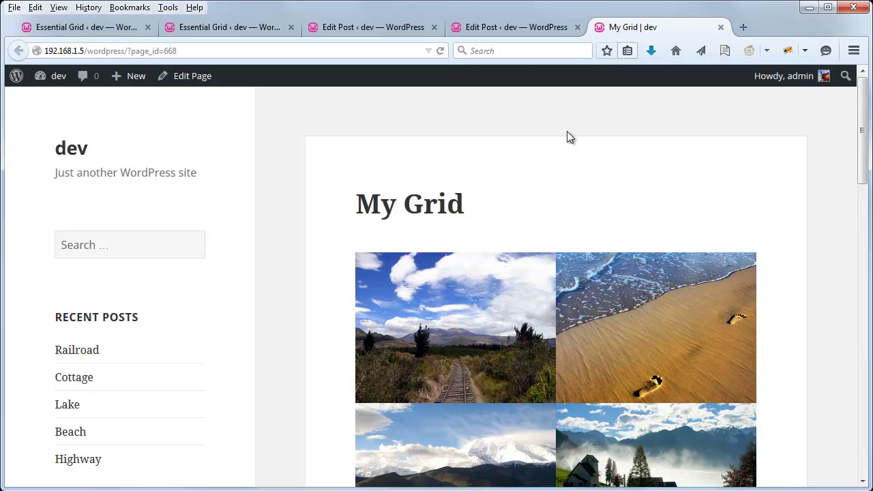
Step: Return to the Essential Grid overview with the list of grids
{"action": "left_click", "coordinate": [112, 33]}
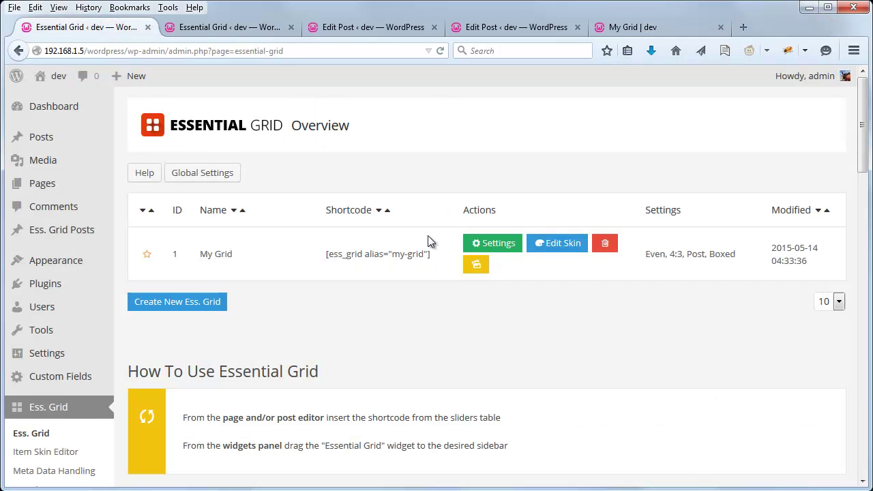
{"action": "scroll", "coordinate": [350, 271], "scroll_direction": "down", "scroll_amount": 2}
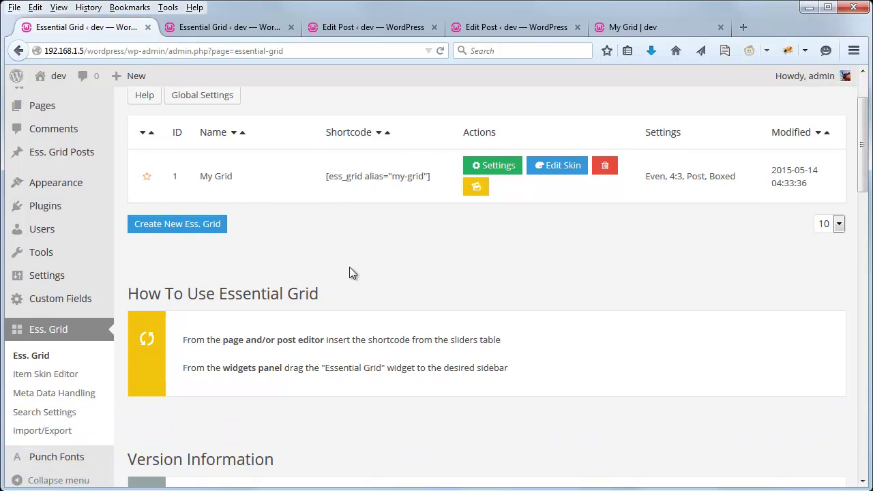